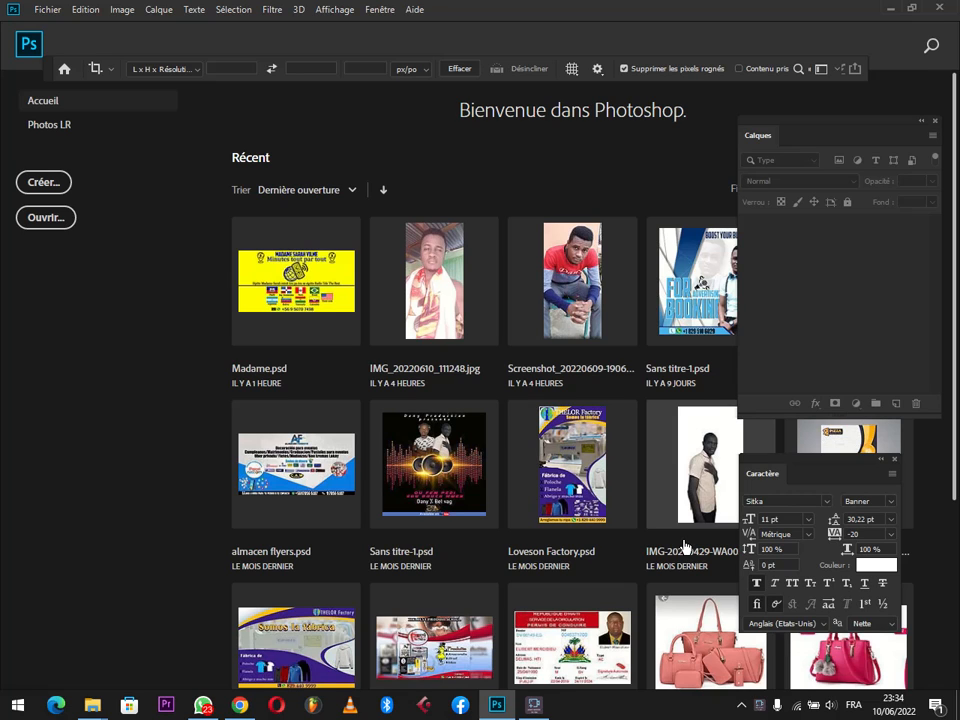
Create a landscape 13 x 9 cm document at 300 pixels/inch and crop about 0.9 in off its top edge.
{"action": "left_click", "coordinate": [37, 188]}
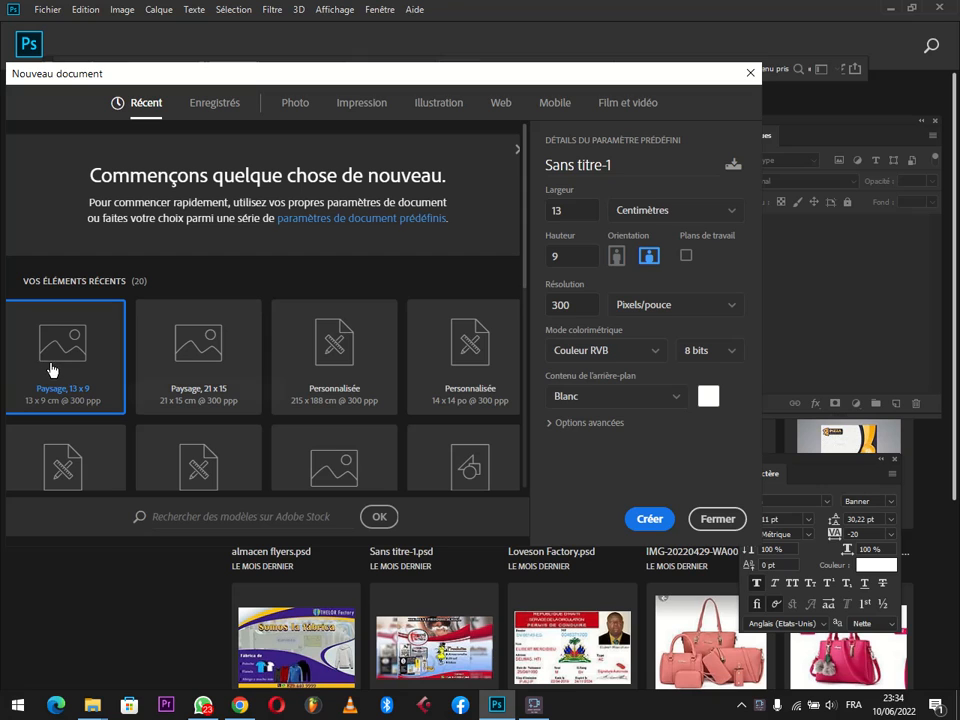
{"action": "left_click", "coordinate": [651, 521]}
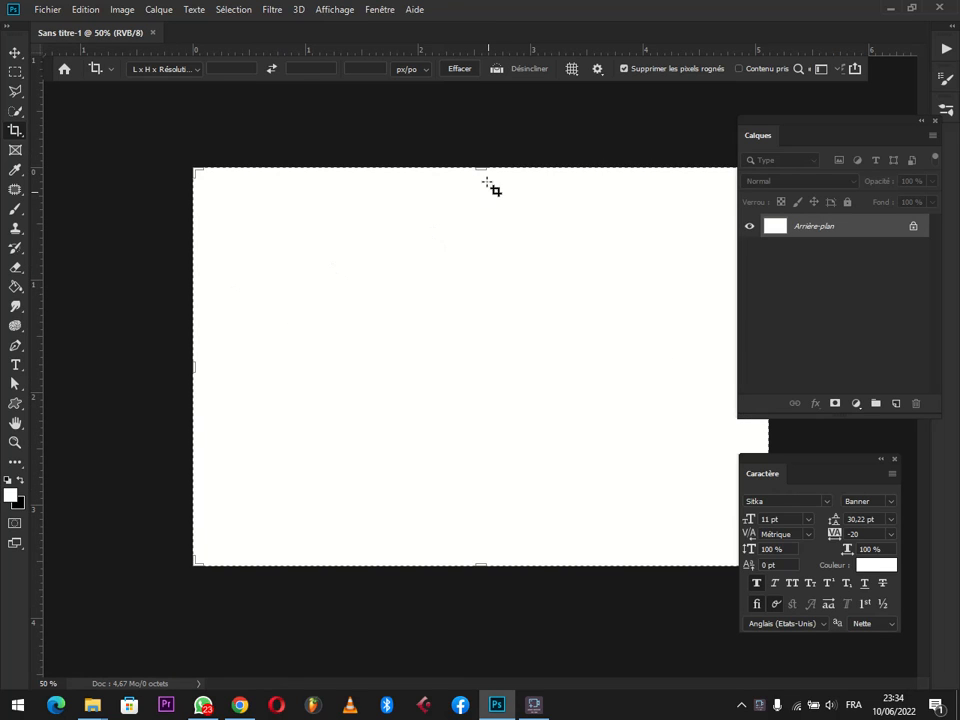
{"action": "left_click_drag", "start_coordinate": [485, 170], "coordinate": [484, 221]}
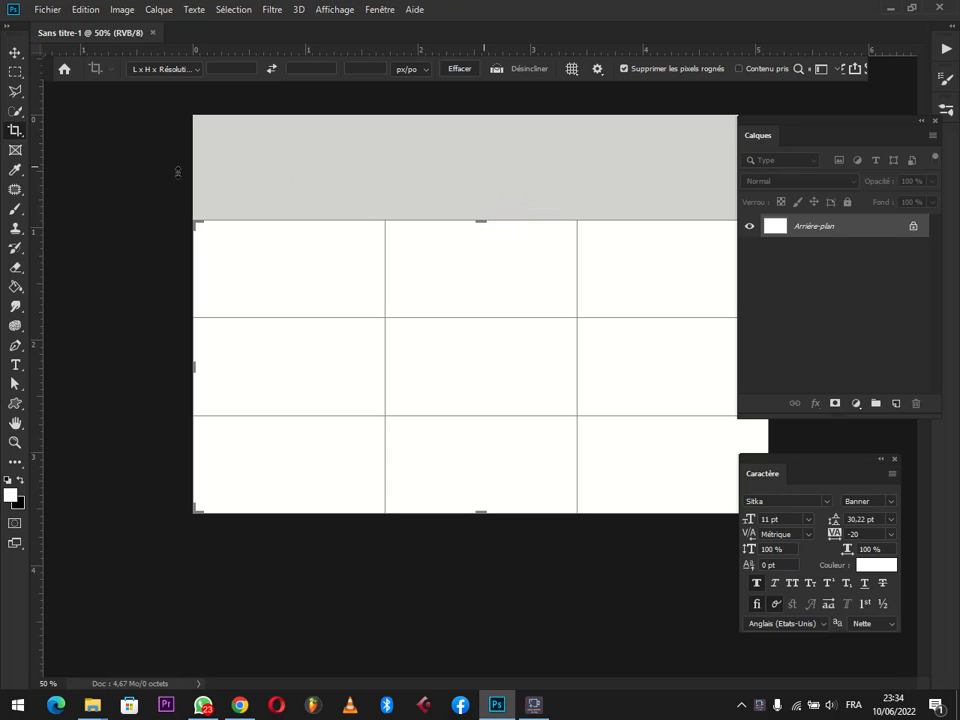
{"action": "left_click", "coordinate": [10, 48]}
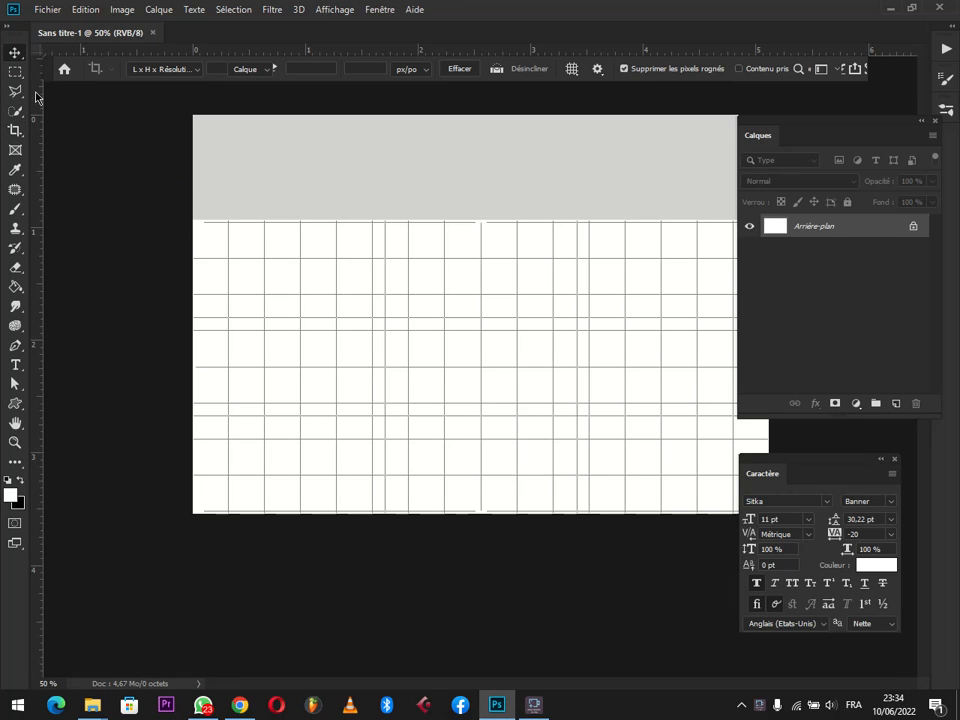
{"action": "key", "text": "Return"}
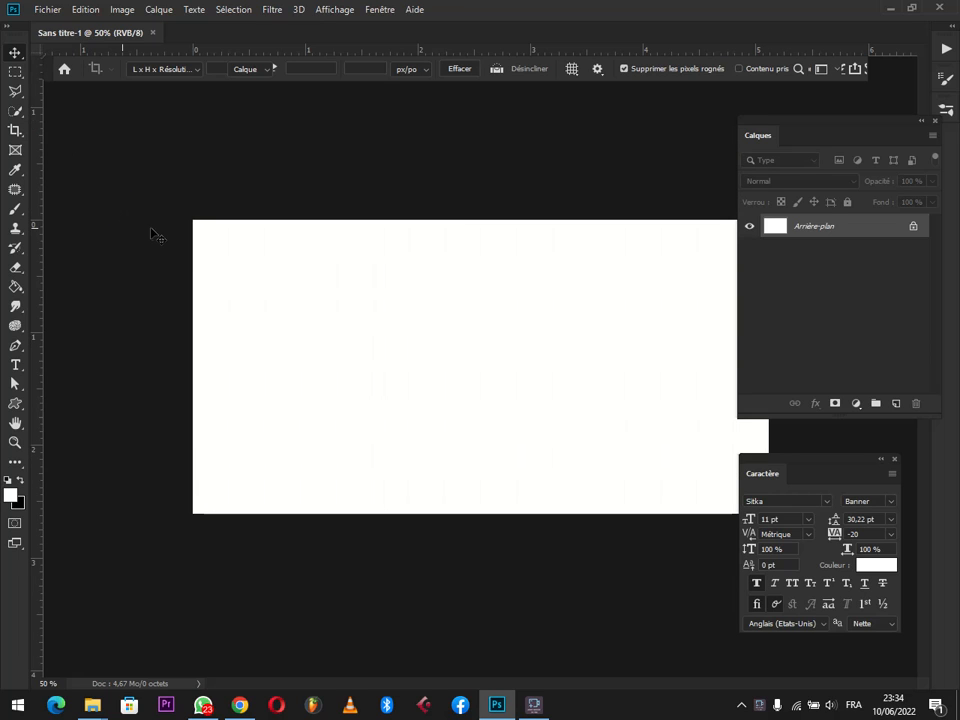
Unlock the background layer and give it a reversed radial gradient overlay using Densité neutre at 47% opacity and 150% scale.
{"action": "left_click", "coordinate": [912, 225]}
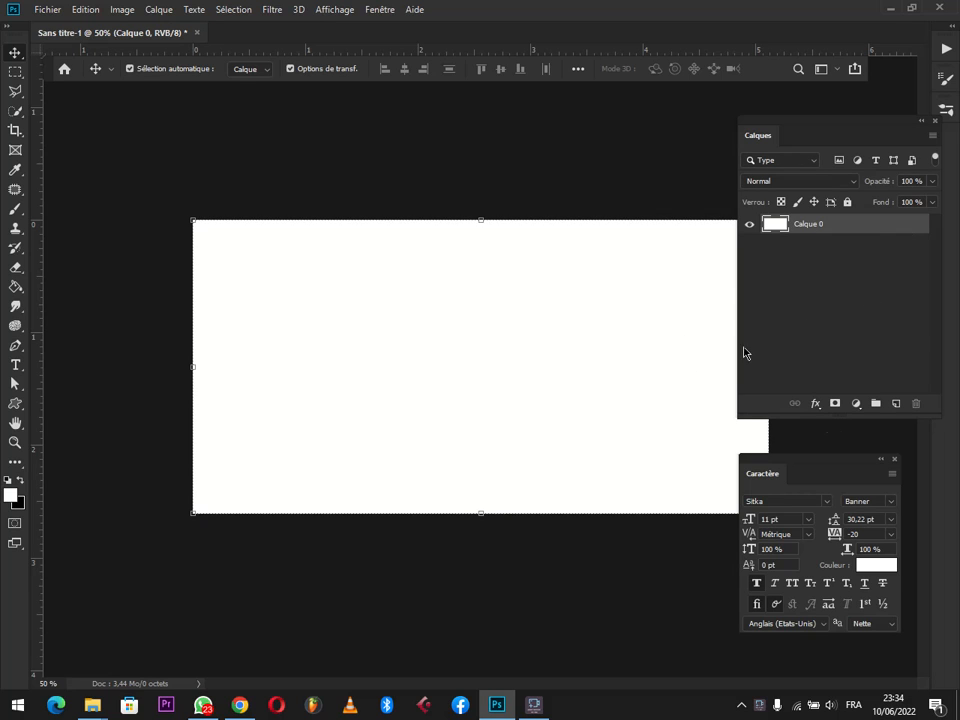
{"action": "left_click", "coordinate": [819, 405]}
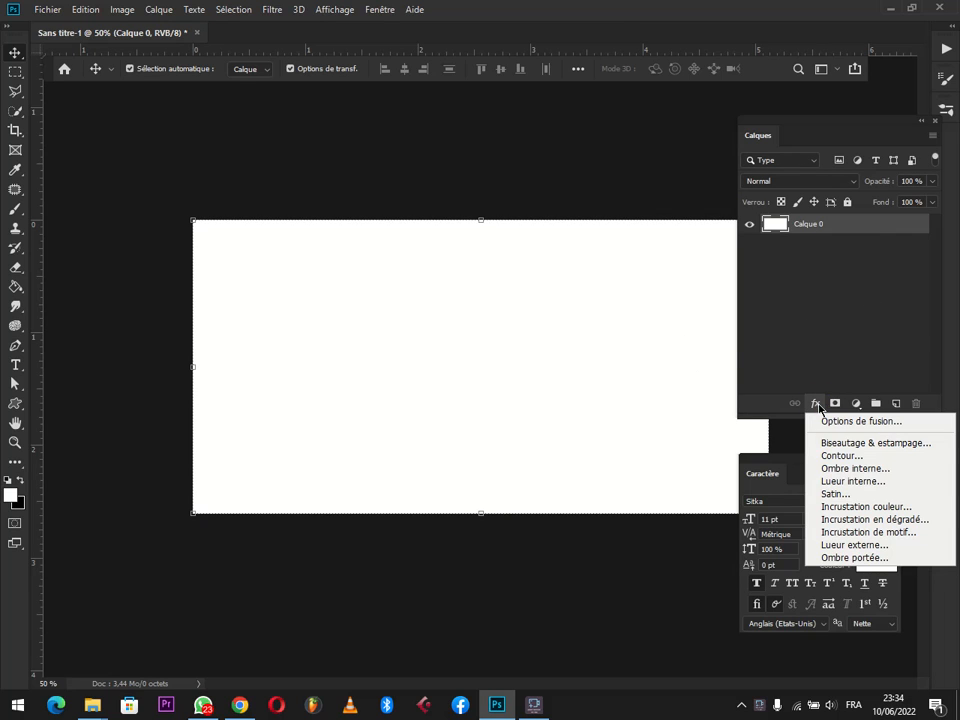
{"action": "left_click", "coordinate": [871, 520]}
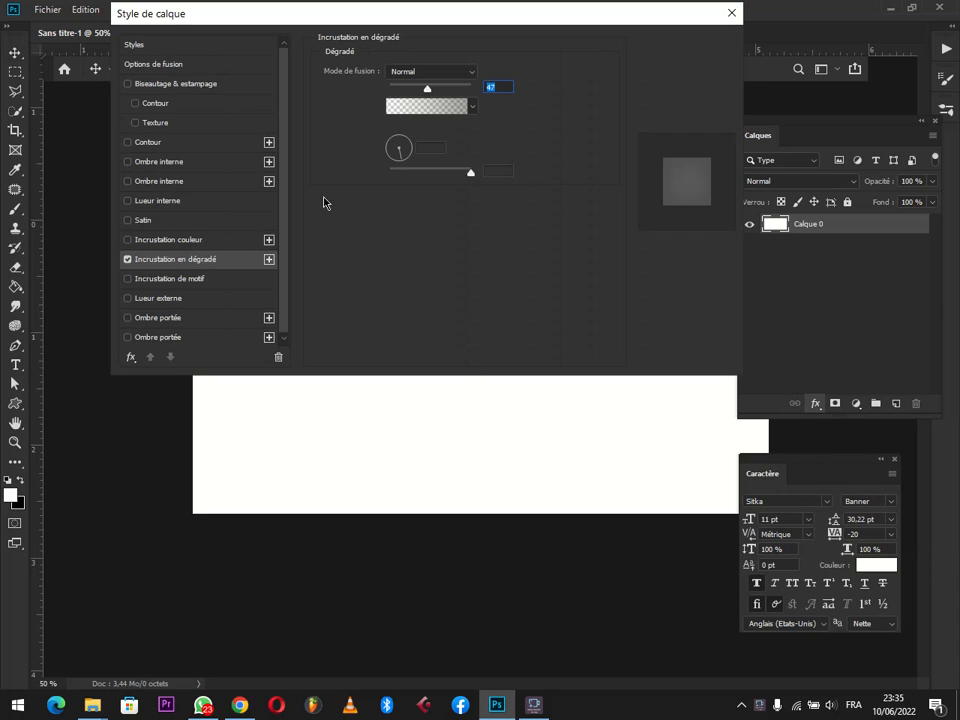
{"action": "left_click", "coordinate": [450, 109]}
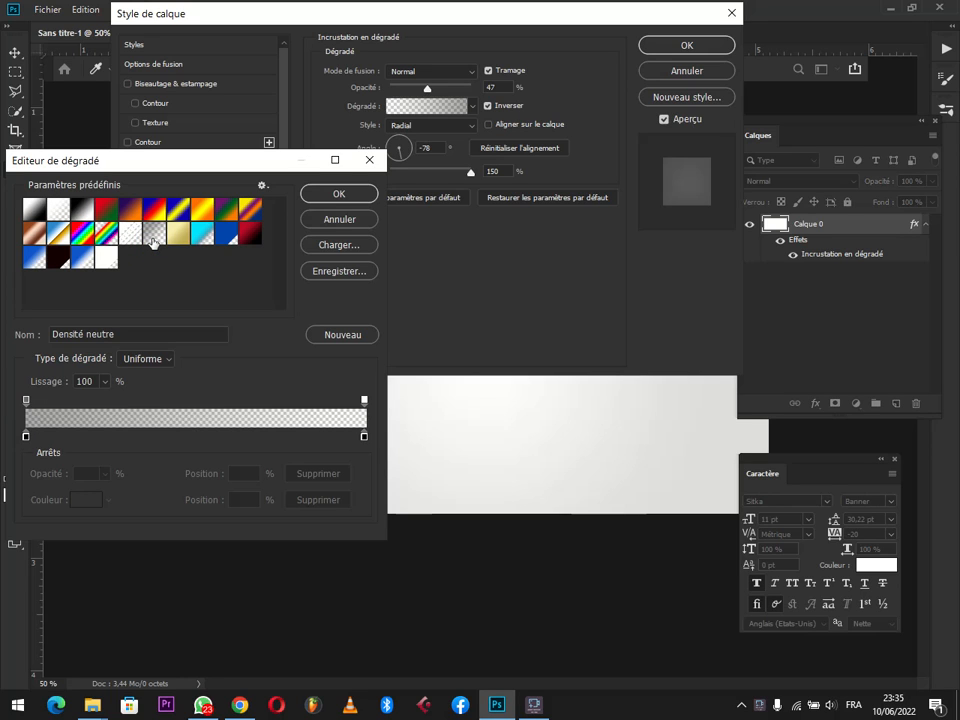
{"action": "left_click", "coordinate": [319, 192]}
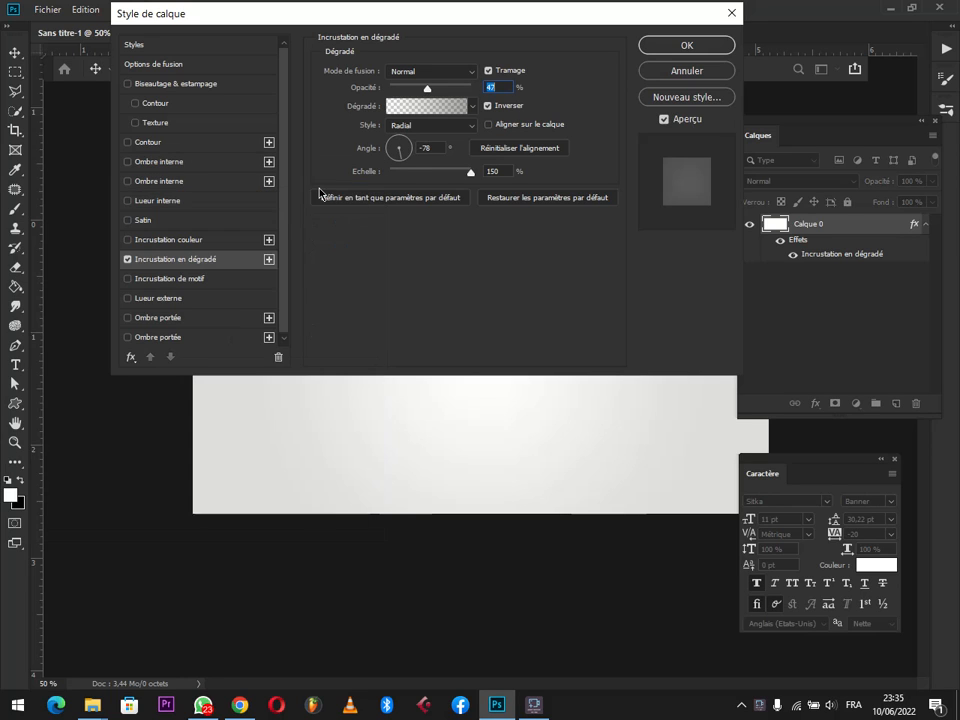
{"action": "left_click", "coordinate": [689, 50]}
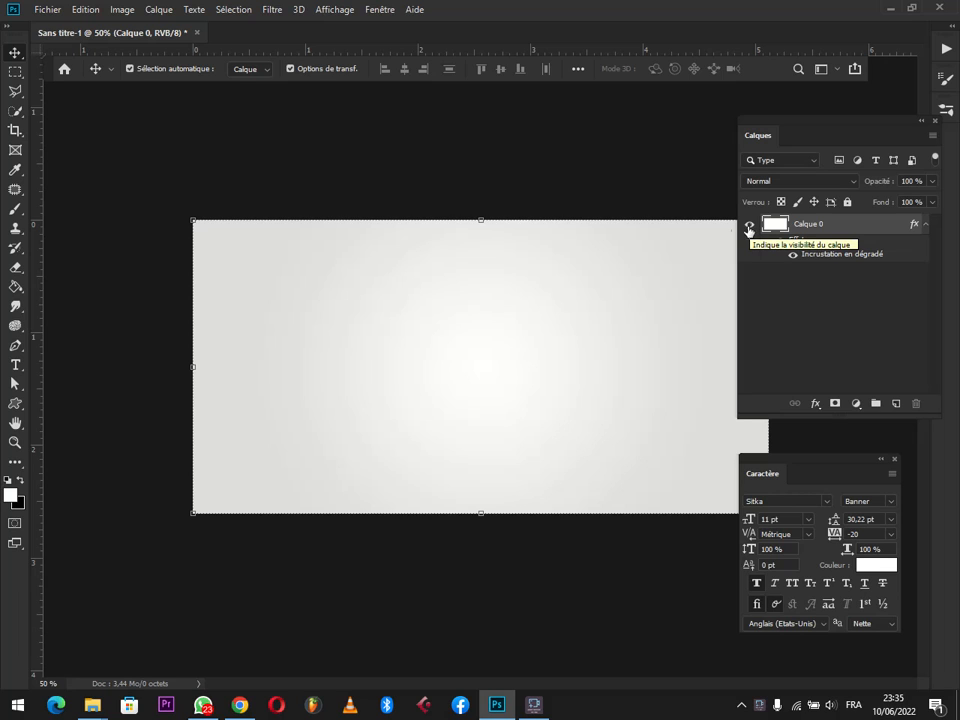
Place img_2061.jpg from the Téléchargements folder into the document.
{"action": "mouse_move", "coordinate": [96, 708]}
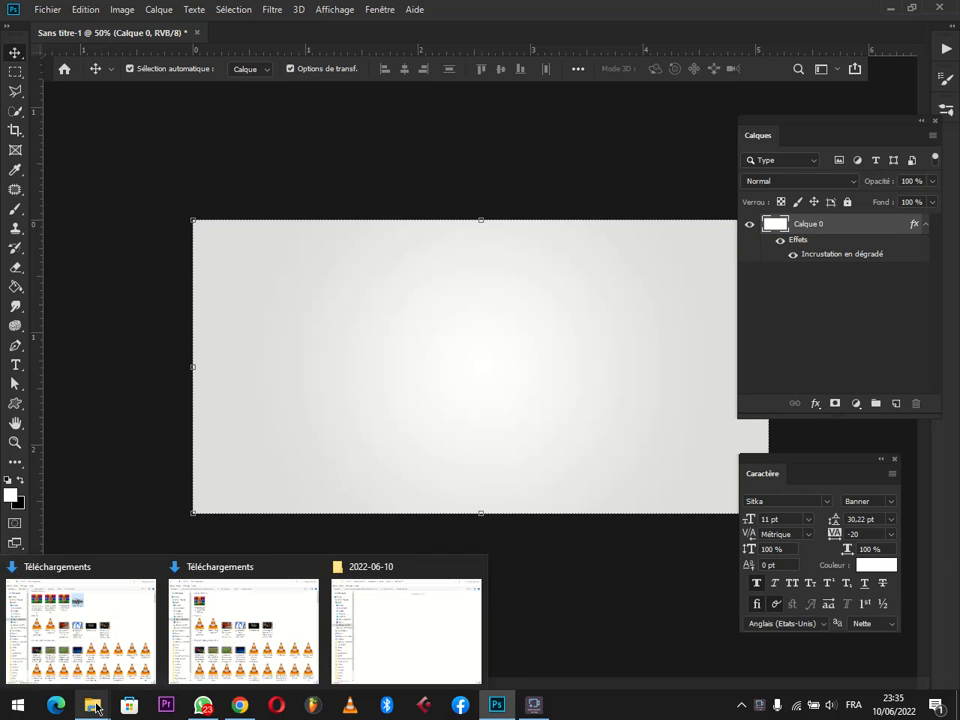
{"action": "left_click", "coordinate": [141, 583]}
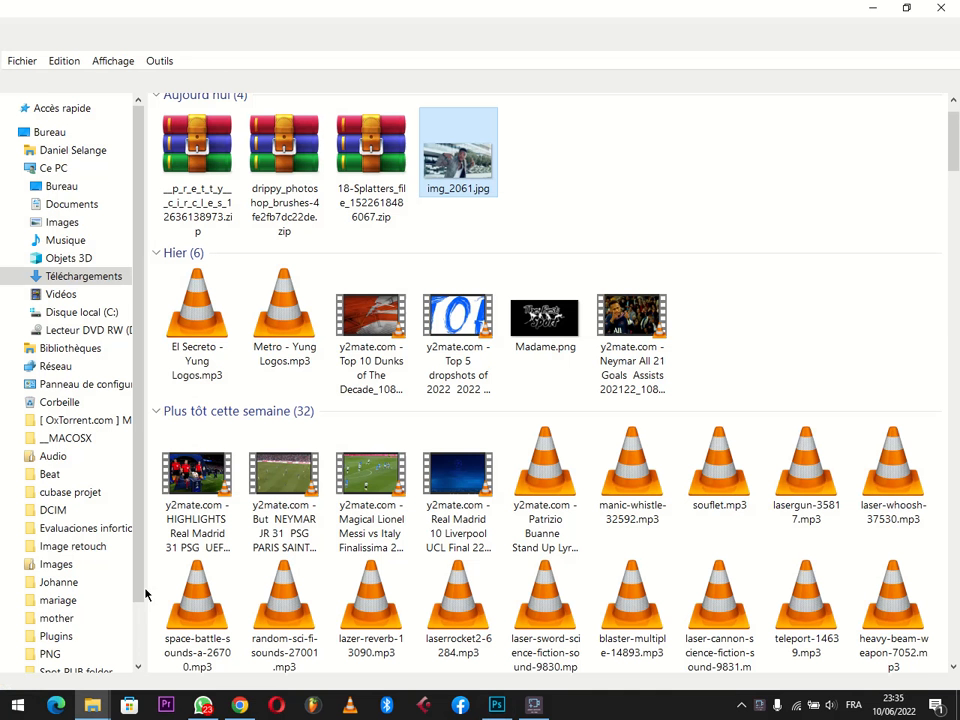
{"action": "left_click_drag", "start_coordinate": [458, 155], "coordinate": [463, 395]}
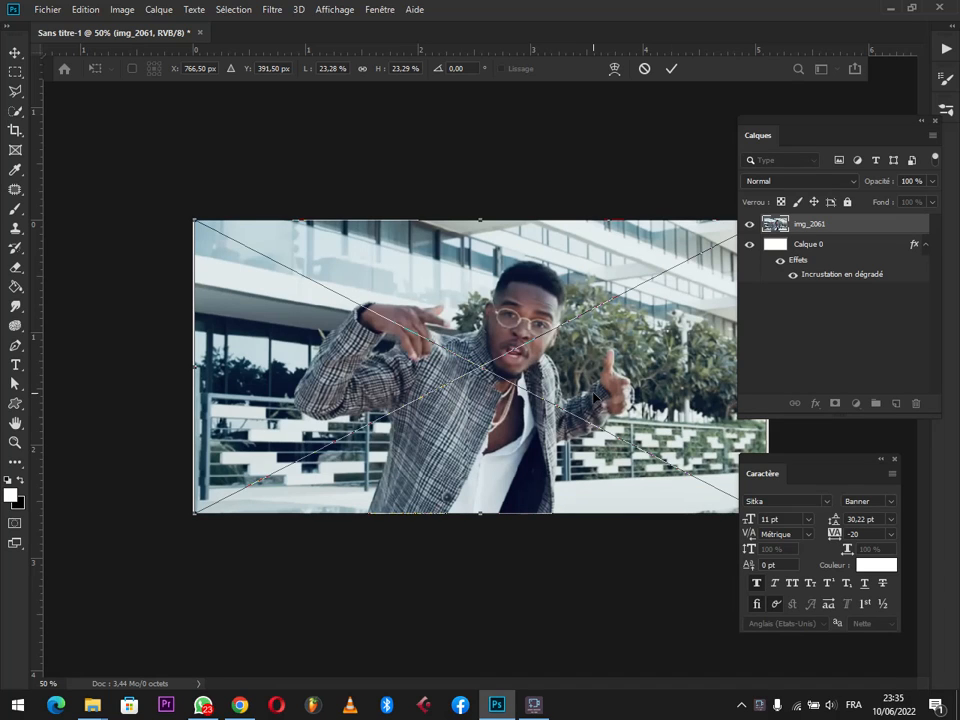
Nudge the placed photo to the right, scale it to about 23.5% to cover the canvas, and apply the transformation.
{"action": "key", "text": "Right"}
{"action": "key", "text": "Right"}
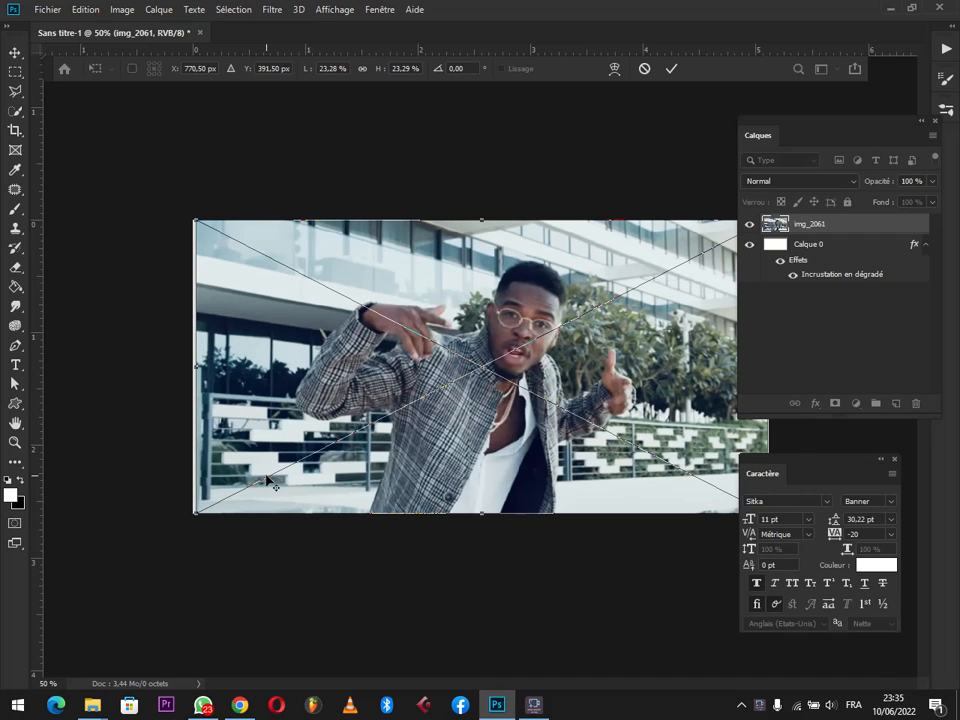
{"action": "scroll", "coordinate": [270, 483], "scroll_direction": "down", "scroll_amount": 3}
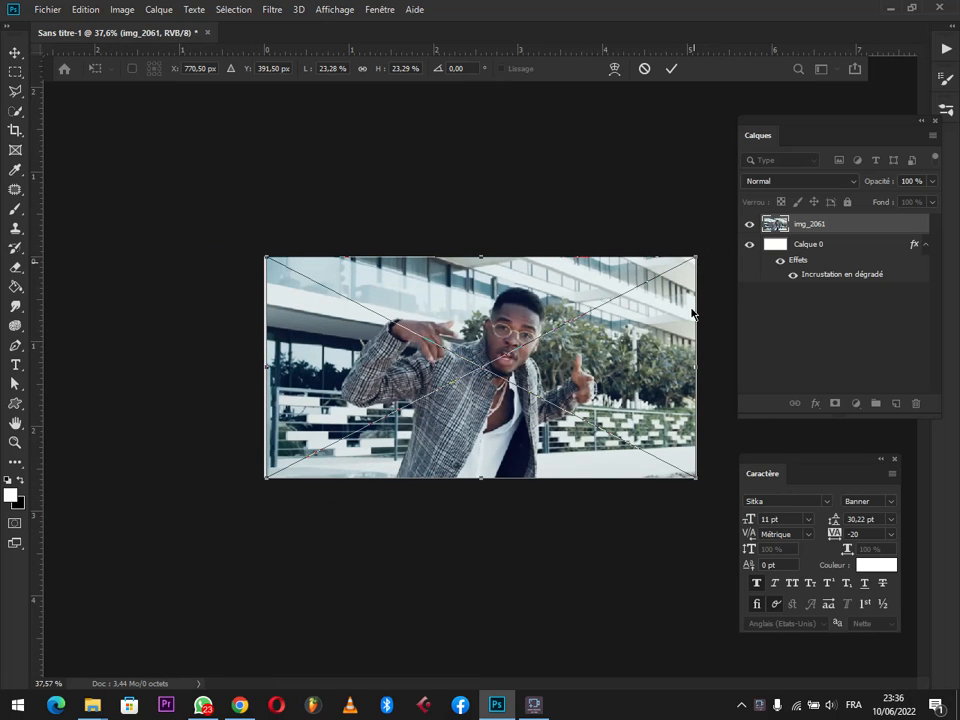
{"action": "left_click_drag", "start_coordinate": [697, 478], "coordinate": [700, 475]}
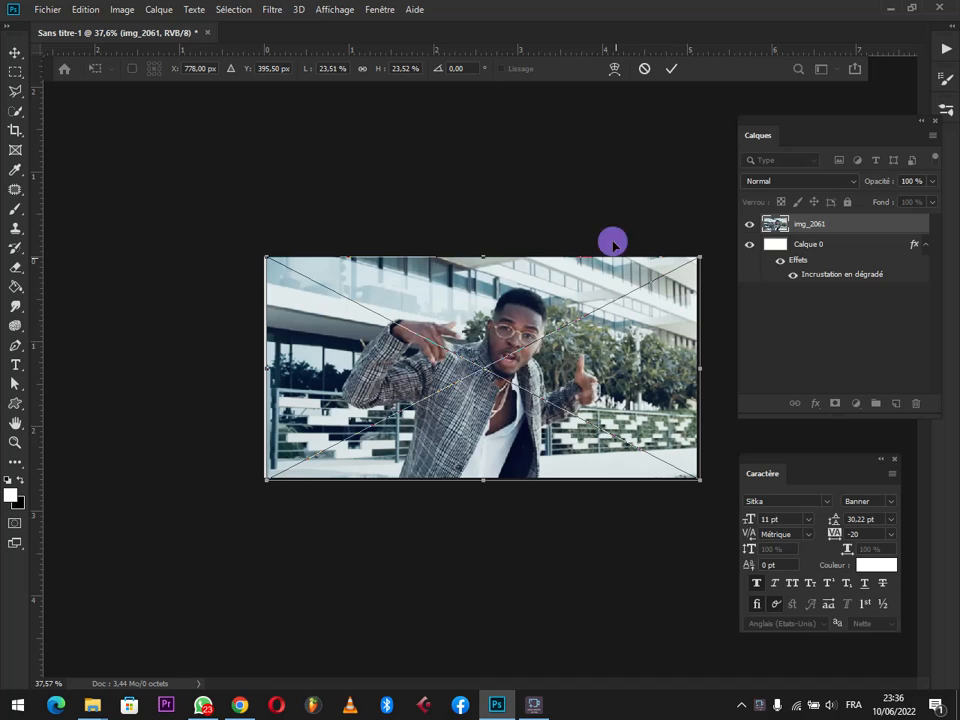
{"action": "left_click", "coordinate": [13, 53]}
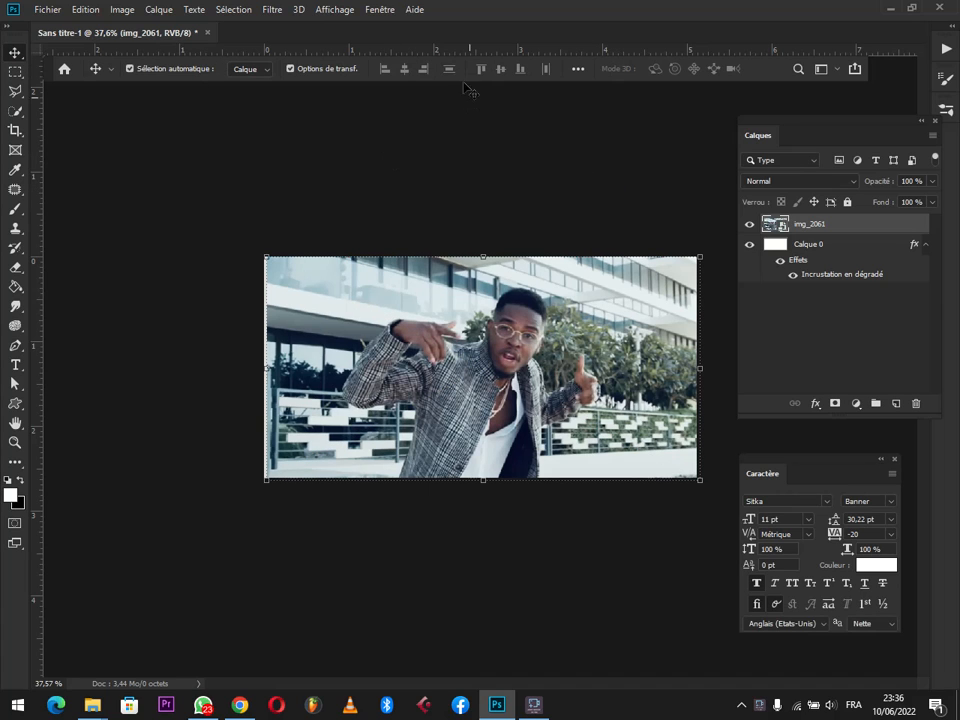
Set alignment relative to the canvas (Toile), centre the photo horizontally on it, and deselect the layer.
{"action": "left_click", "coordinate": [576, 69]}
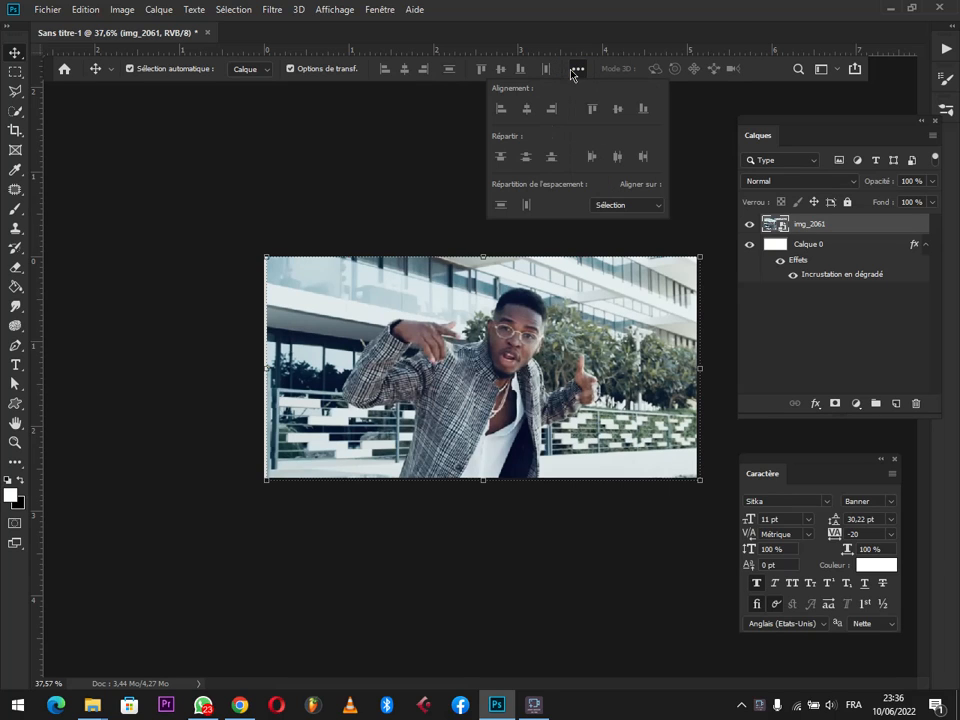
{"action": "left_click", "coordinate": [638, 207]}
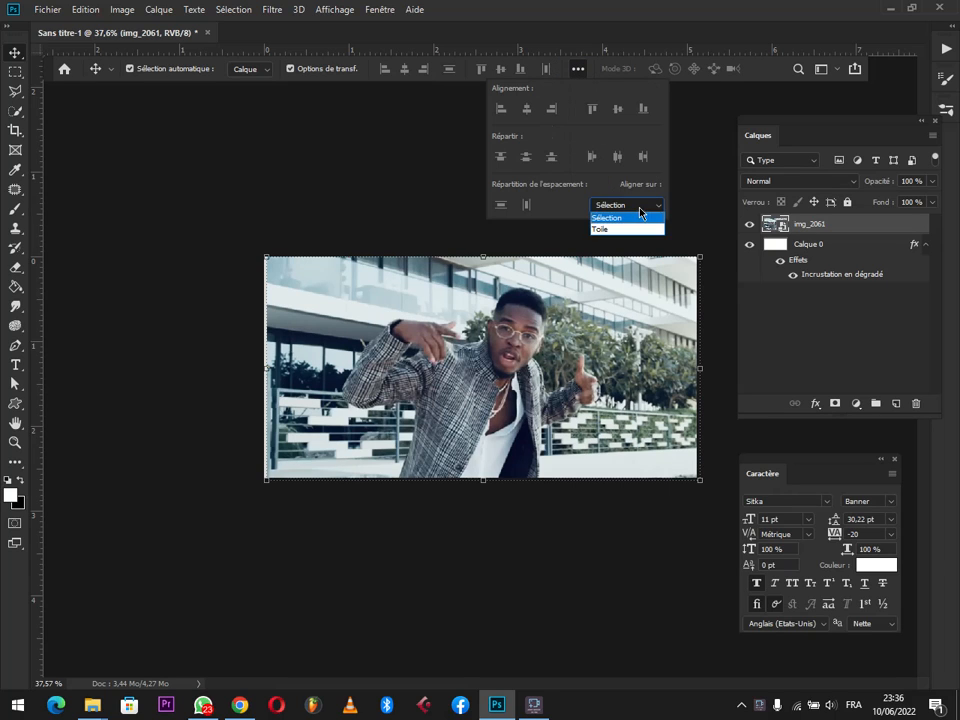
{"action": "left_click", "coordinate": [627, 229]}
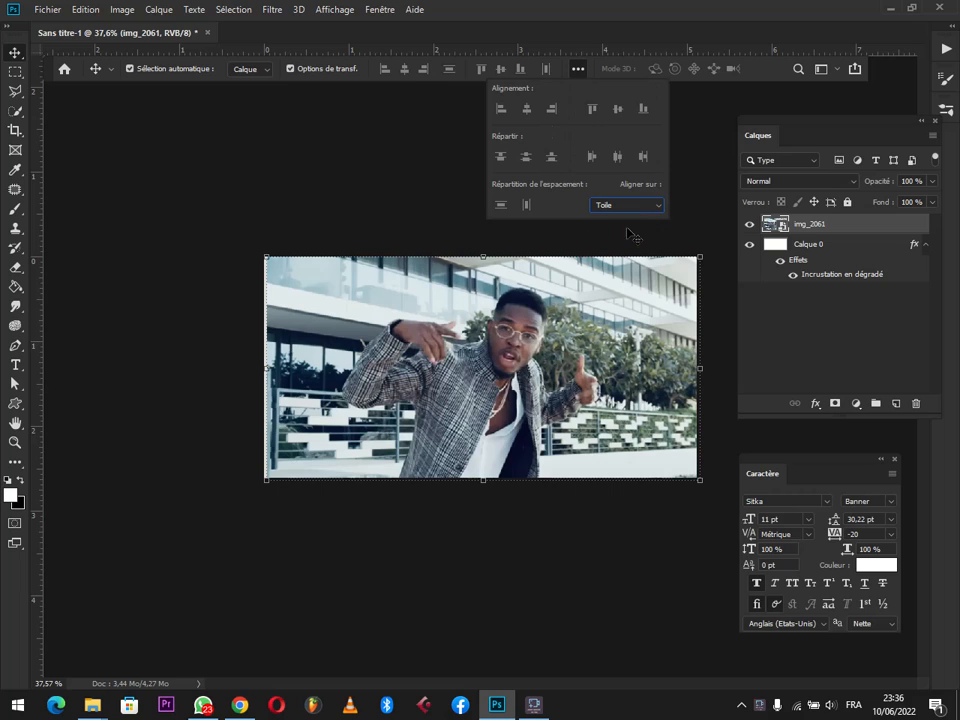
{"action": "left_click", "coordinate": [405, 69]}
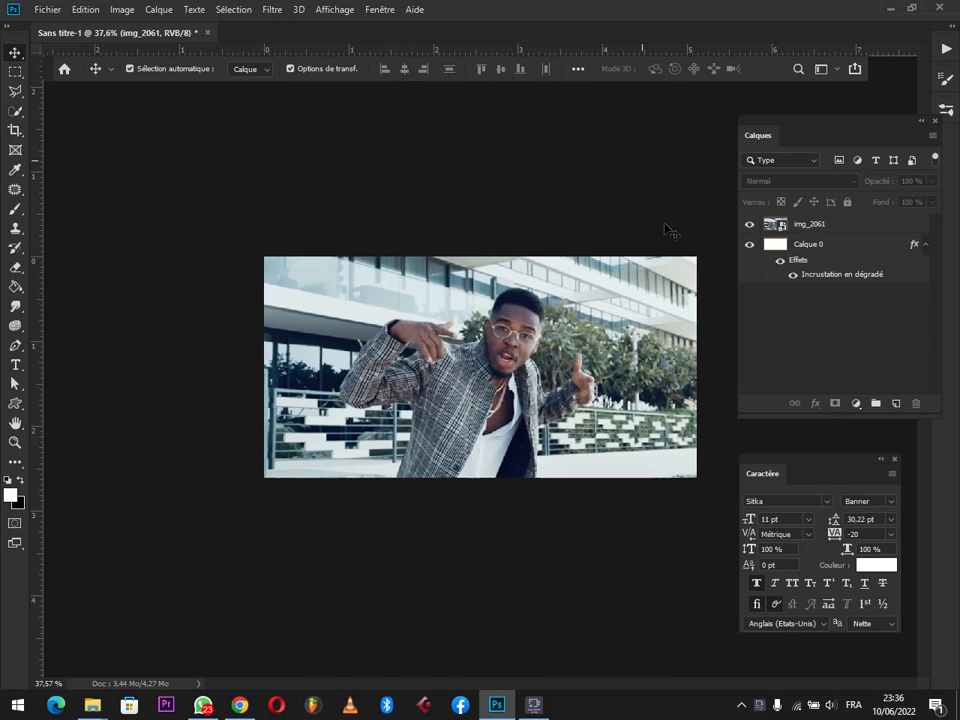
{"action": "left_click", "coordinate": [798, 393]}
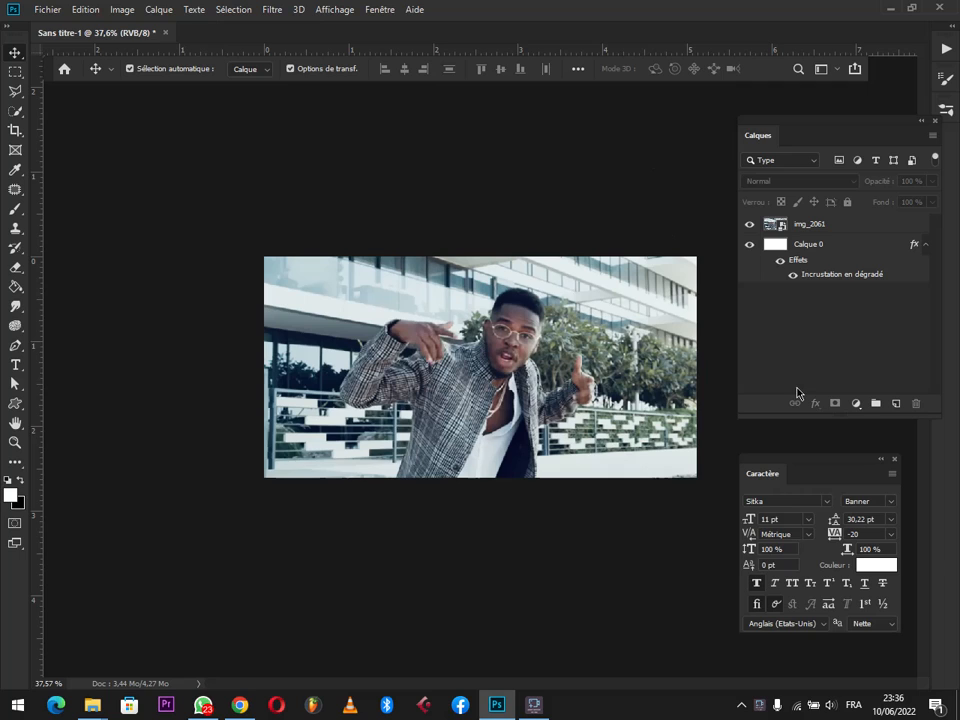
Add a layer mask to the img_2061 layer and invert it to black to hide the photo.
{"action": "left_click", "coordinate": [868, 222]}
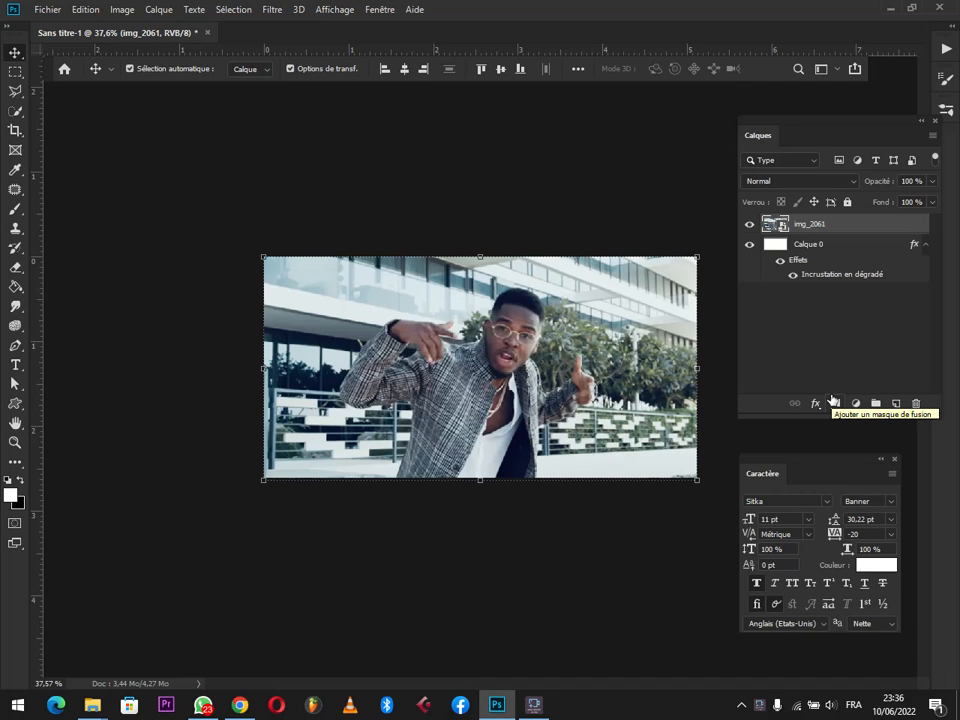
{"action": "left_click", "coordinate": [834, 402]}
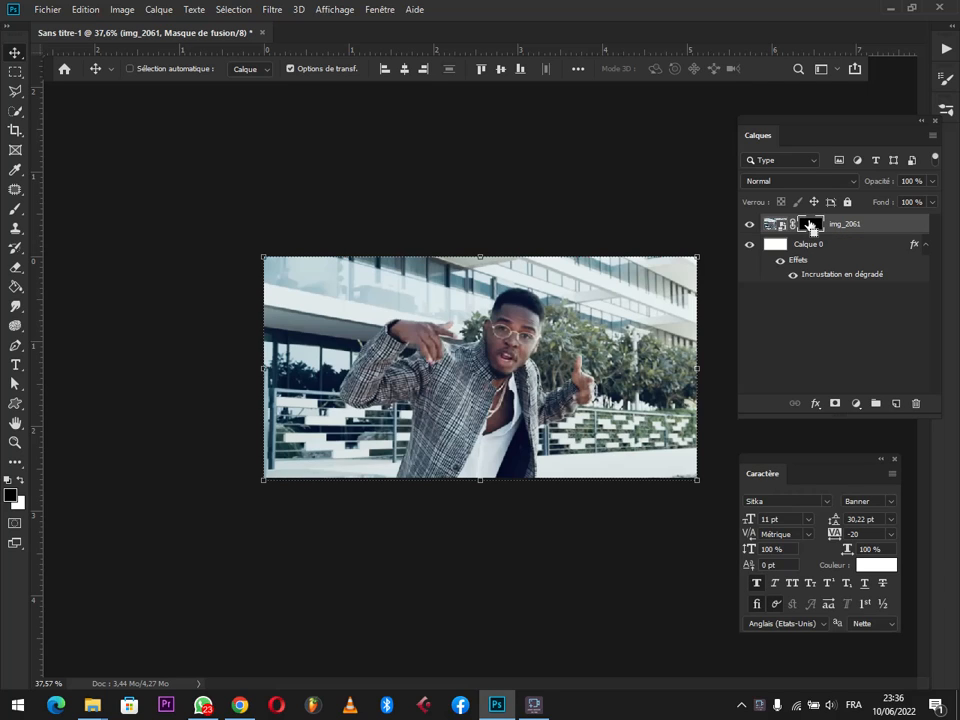
{"action": "key", "text": "ctrl+i"}
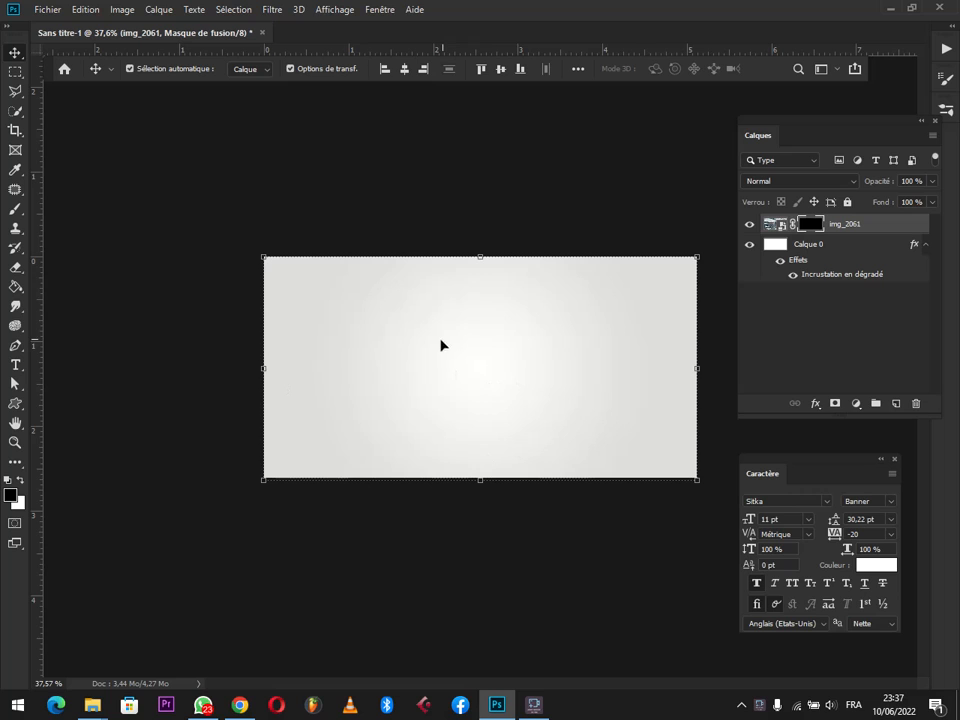
Activate the standard Eraser tool (Outil Gomme) for working on the photo's layer mask.
{"action": "left_click", "coordinate": [20, 273]}
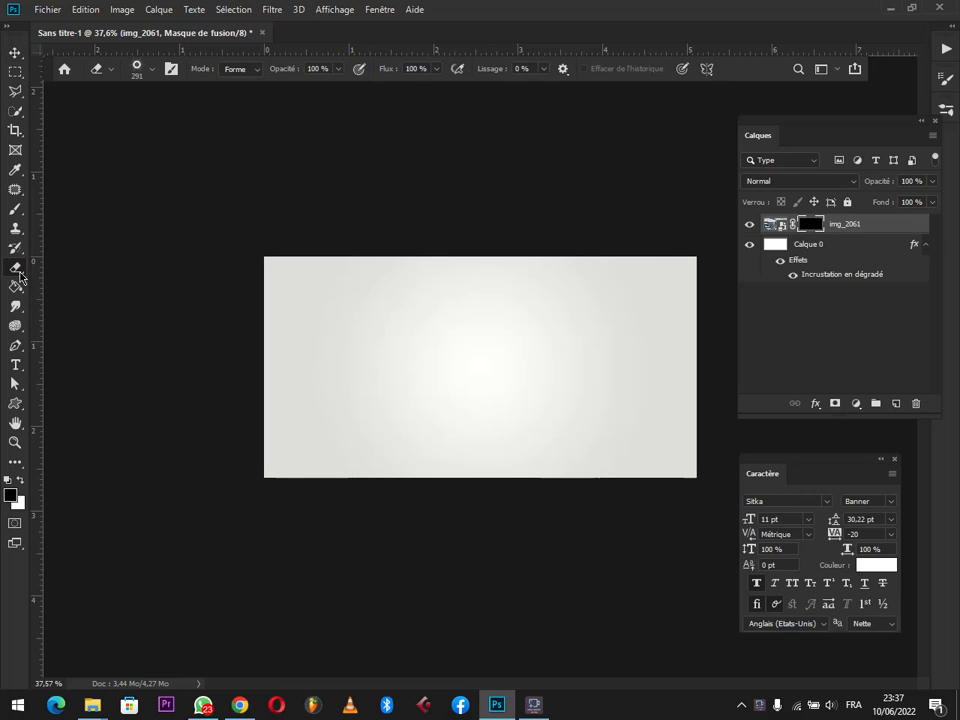
{"action": "right_click", "coordinate": [20, 273]}
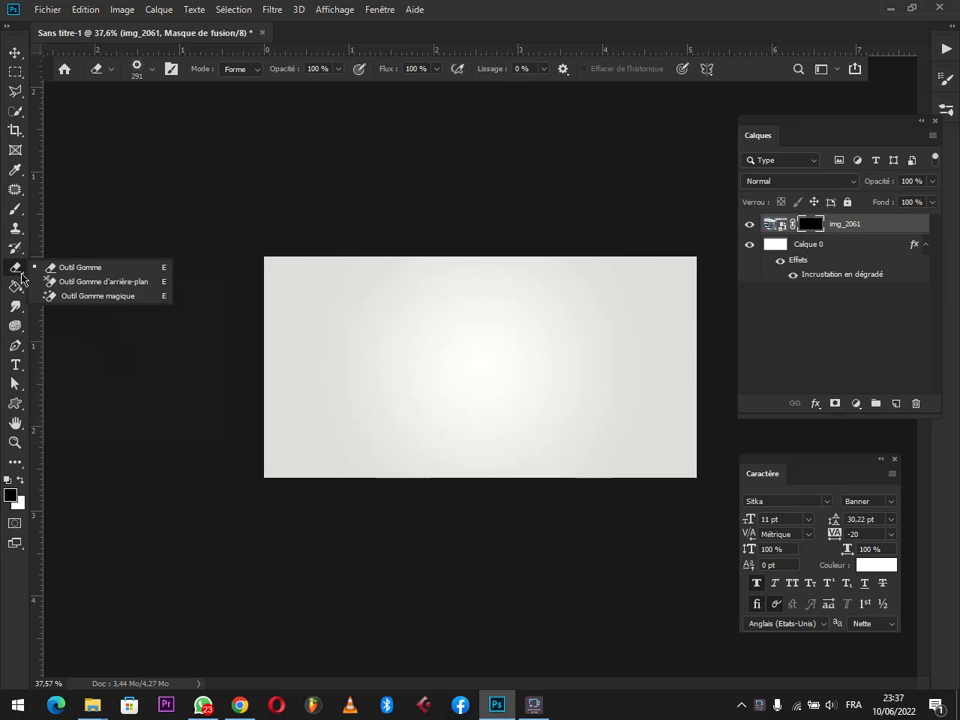
{"action": "left_click", "coordinate": [71, 267]}
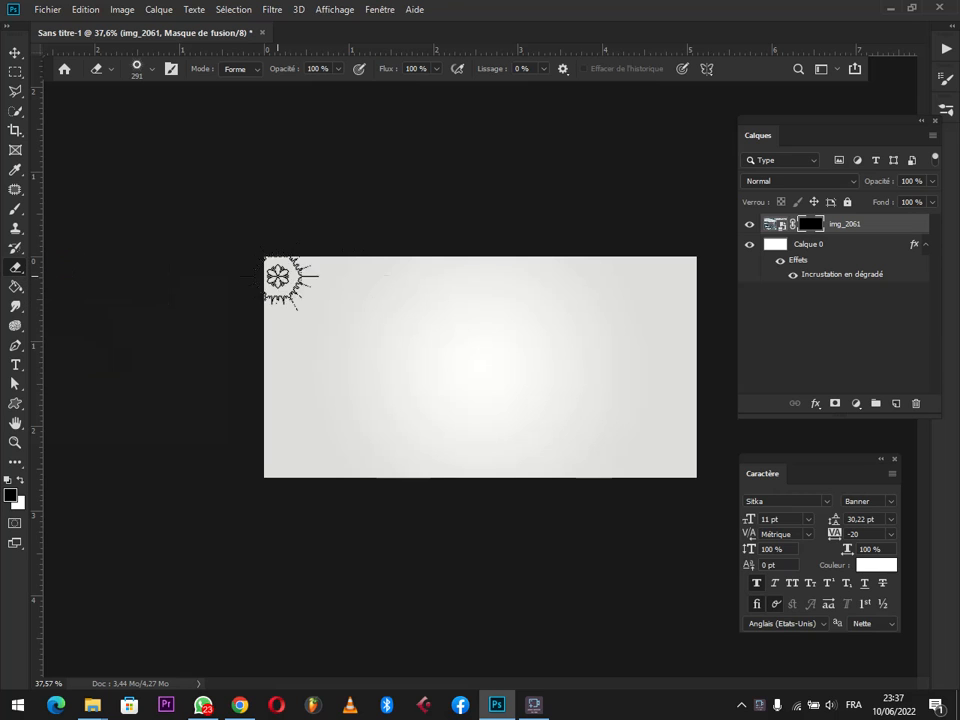
Try revealing the man by erasing the mask with the 291 px decorative circle brush, and undo the strokes.
{"action": "mouse_move", "coordinate": [354, 298]}
{"action": "left_mouse_down"}
{"action": "mouse_move", "coordinate": [382, 415]}
{"action": "mouse_move", "coordinate": [432, 324]}
{"action": "mouse_move", "coordinate": [427, 402]}
{"action": "mouse_move", "coordinate": [483, 331]}
{"action": "mouse_move", "coordinate": [394, 369]}
{"action": "mouse_move", "coordinate": [509, 376]}
{"action": "mouse_move", "coordinate": [511, 333]}
{"action": "mouse_move", "coordinate": [487, 411]}
{"action": "mouse_move", "coordinate": [525, 333]}
{"action": "left_mouse_up"}
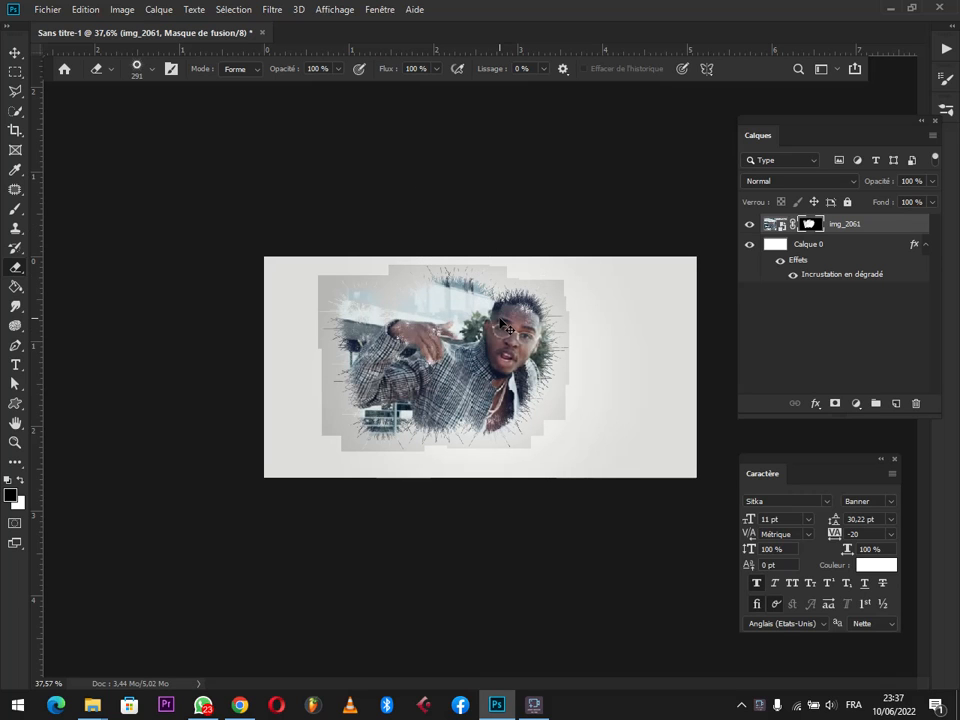
{"action": "key", "text": "ctrl+z"}
{"action": "key", "text": "ctrl+z"}
{"action": "key", "text": "ctrl+z"}
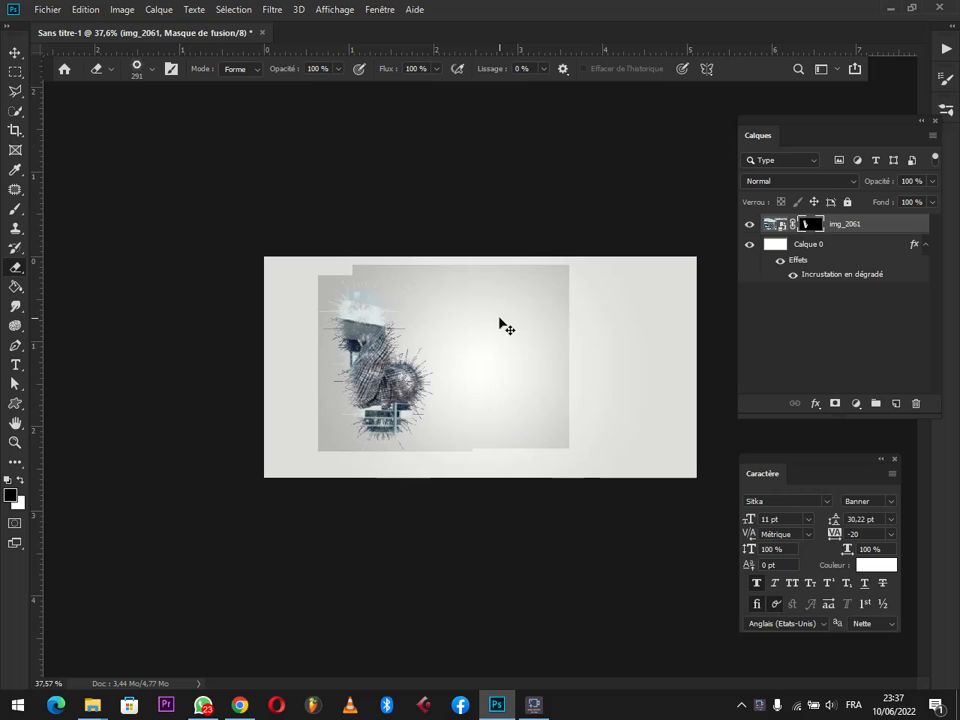
{"action": "key", "text": "ctrl+z"}
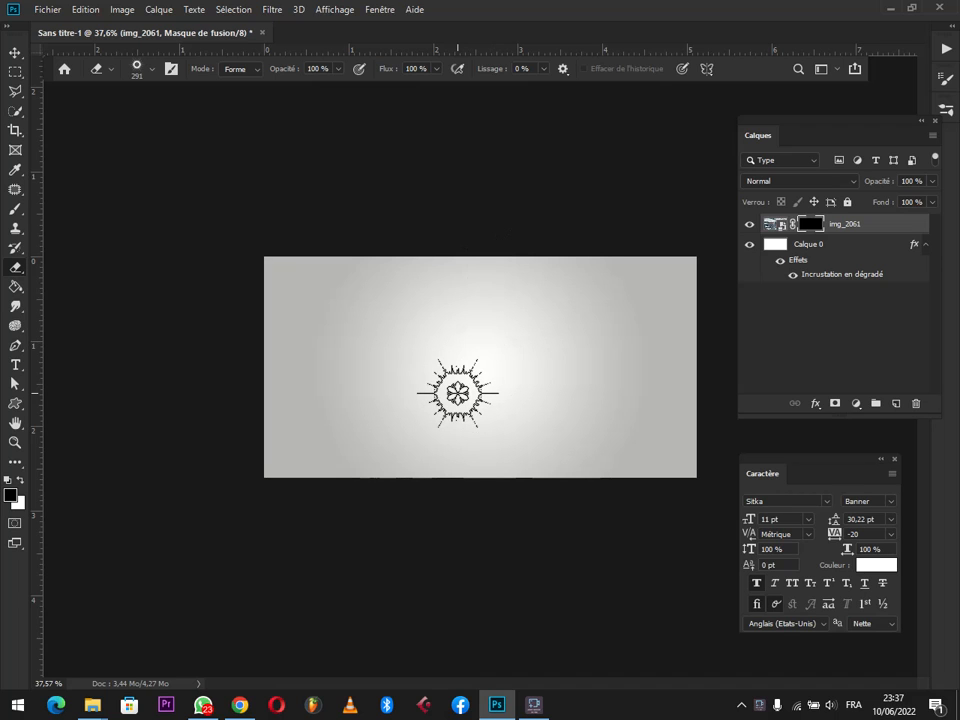
Choose the splatter 4 brush, at 1190 px, from the Splatters 2 group for the eraser.
{"action": "right_click", "coordinate": [429, 331]}
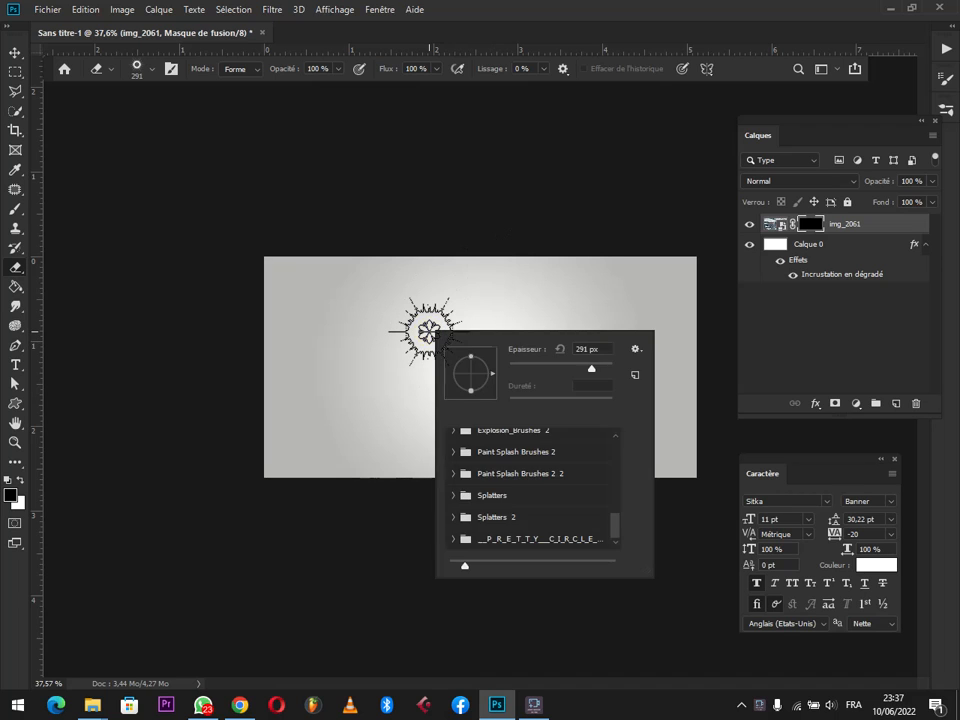
{"action": "left_click", "coordinate": [456, 517]}
{"action": "scroll", "coordinate": [498, 514], "scroll_direction": "down", "scroll_amount": 2}
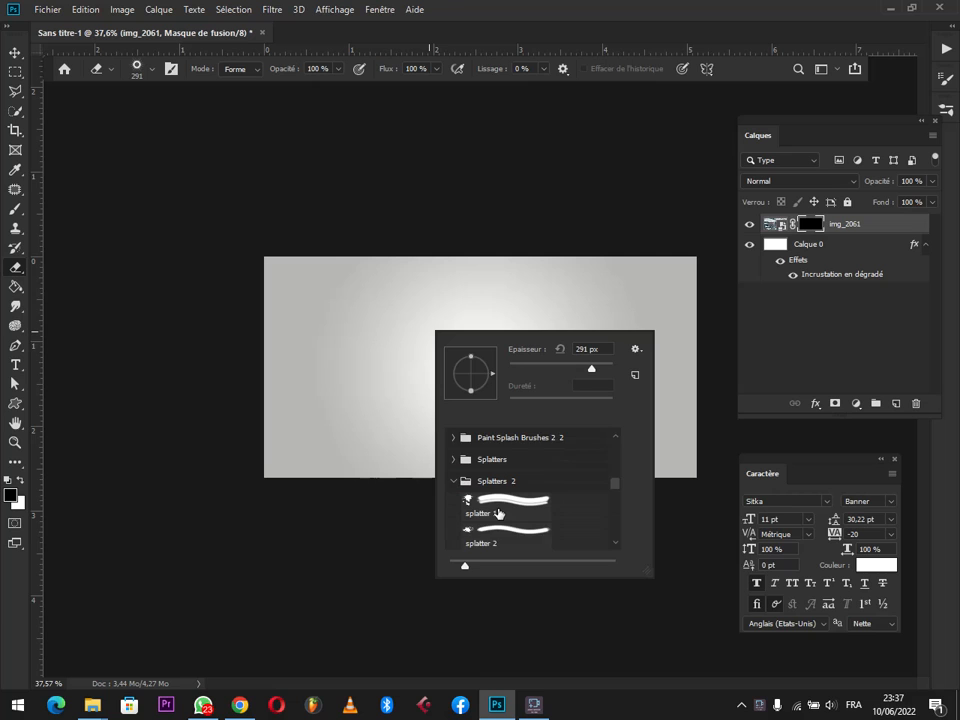
{"action": "left_click", "coordinate": [499, 511]}
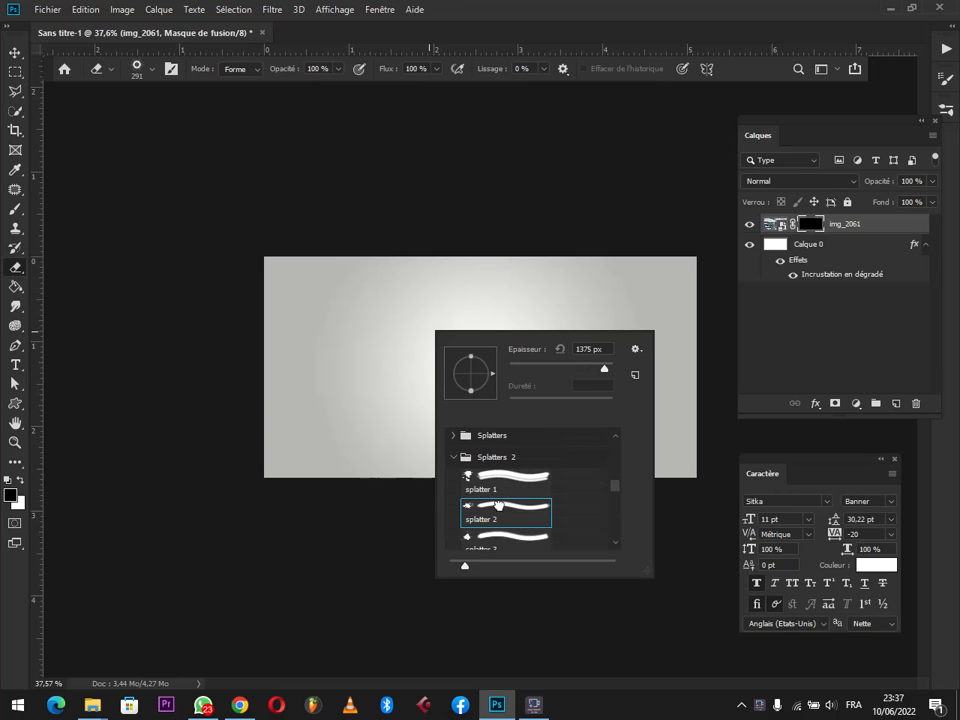
{"action": "scroll", "coordinate": [458, 450], "scroll_direction": "down", "scroll_amount": 1}
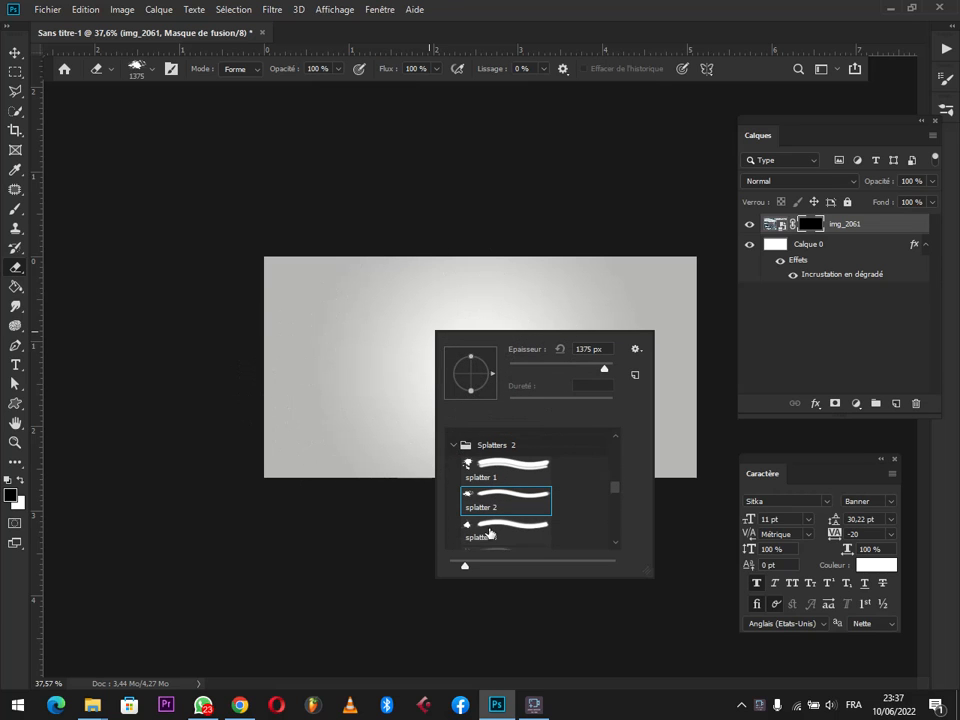
{"action": "left_click", "coordinate": [488, 515]}
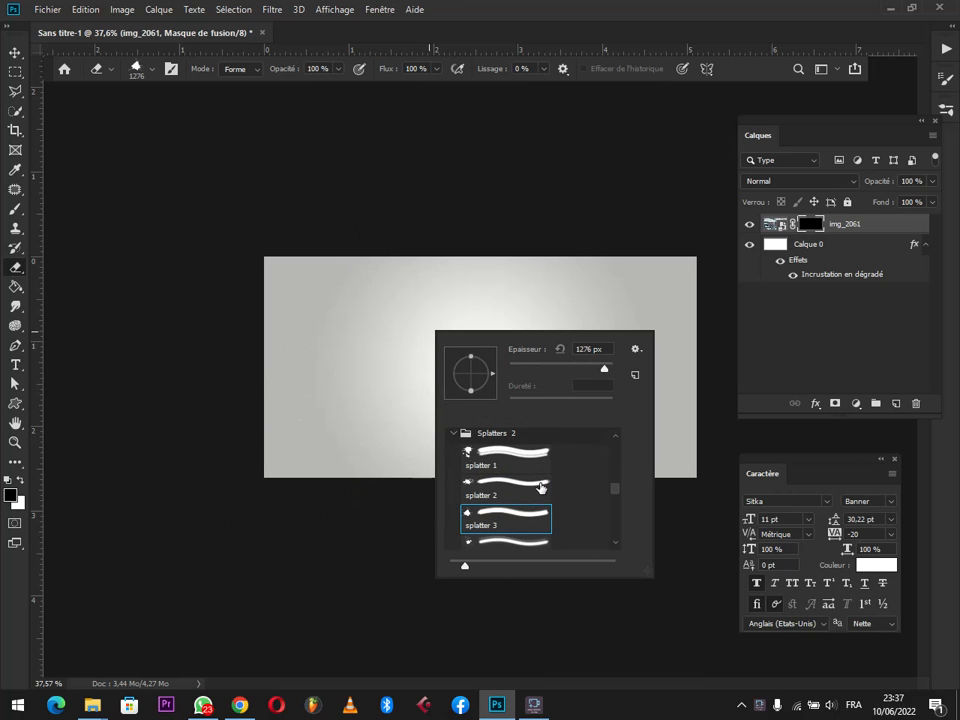
{"action": "scroll", "coordinate": [502, 527], "scroll_direction": "down", "scroll_amount": 2}
{"action": "left_click", "coordinate": [488, 505]}
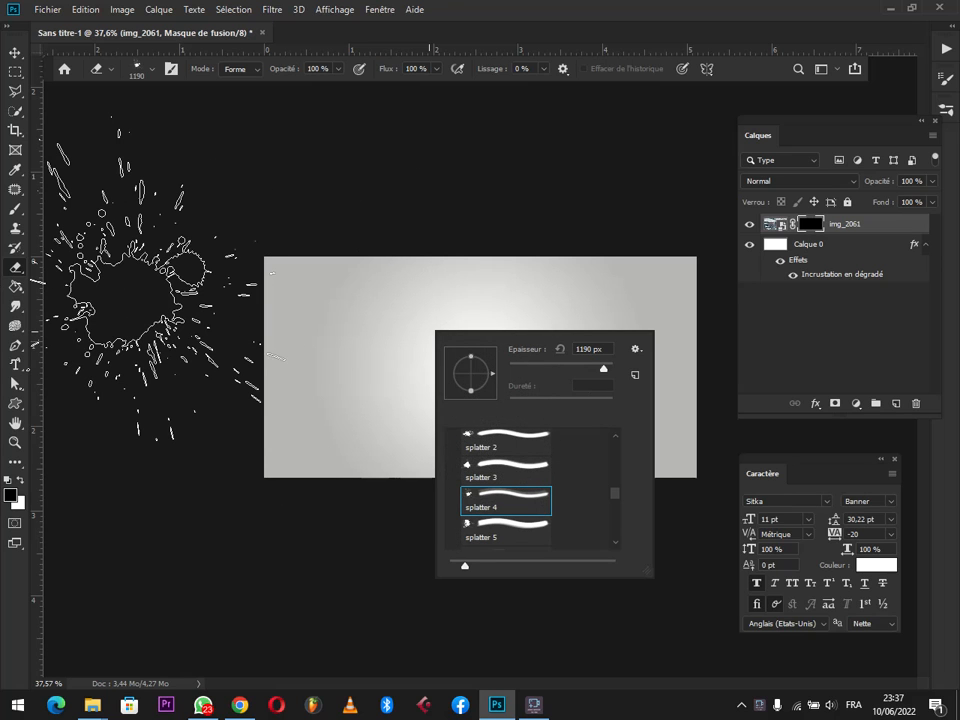
{"action": "left_click", "coordinate": [121, 282]}
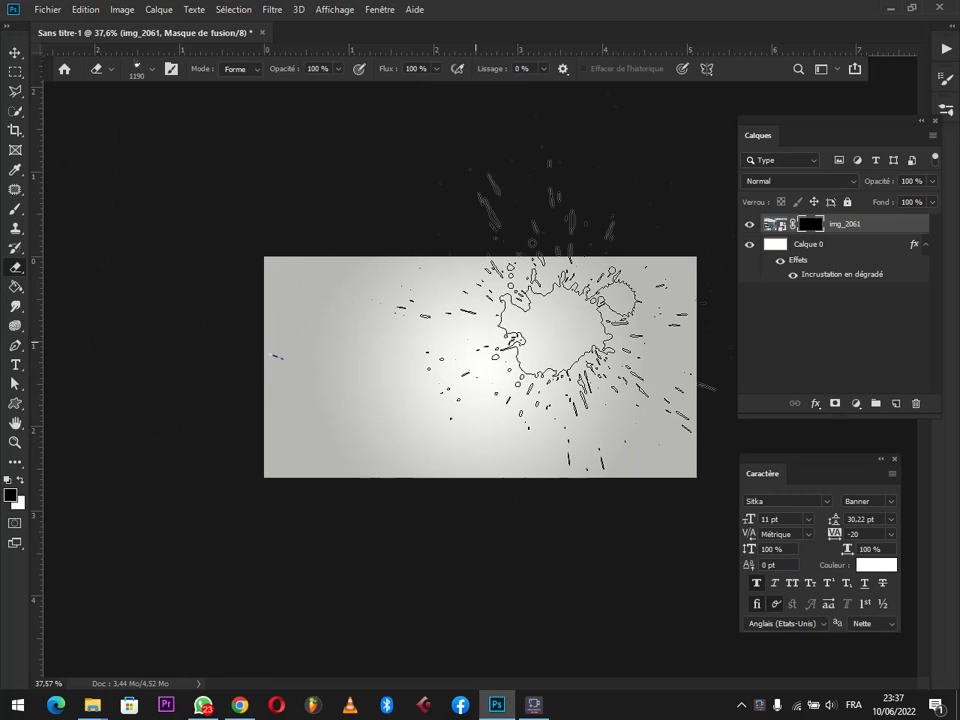
Toggle the img_2061 layer's visibility off and on to check it, and reactivate its layer mask.
{"action": "left_click", "coordinate": [773, 225]}
{"action": "left_click", "coordinate": [757, 228]}
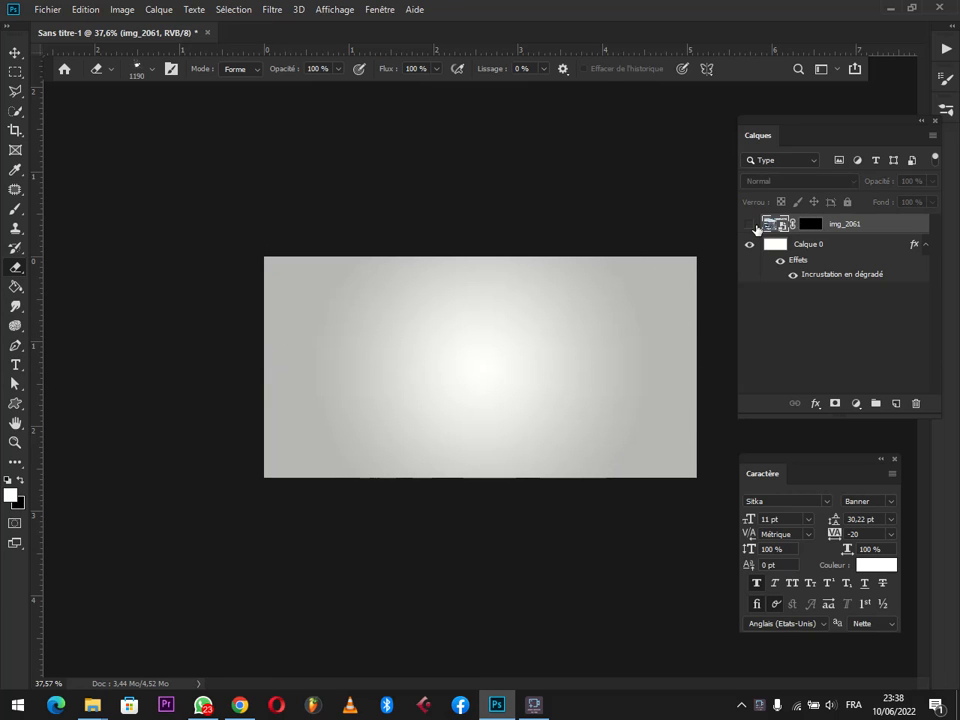
{"action": "left_click", "coordinate": [756, 227]}
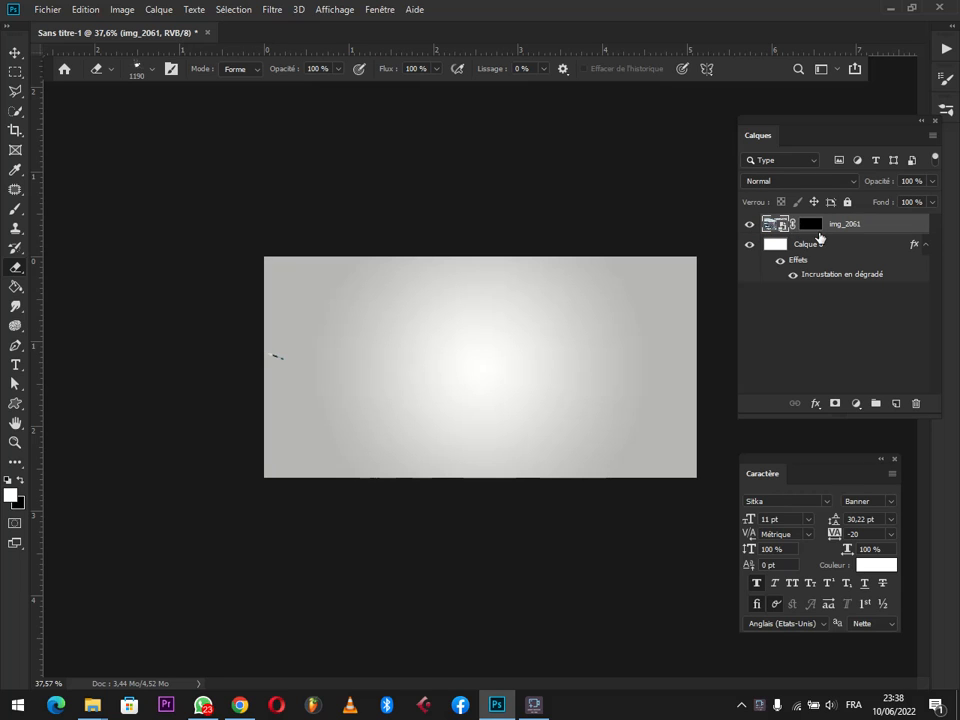
{"action": "left_click", "coordinate": [810, 229]}
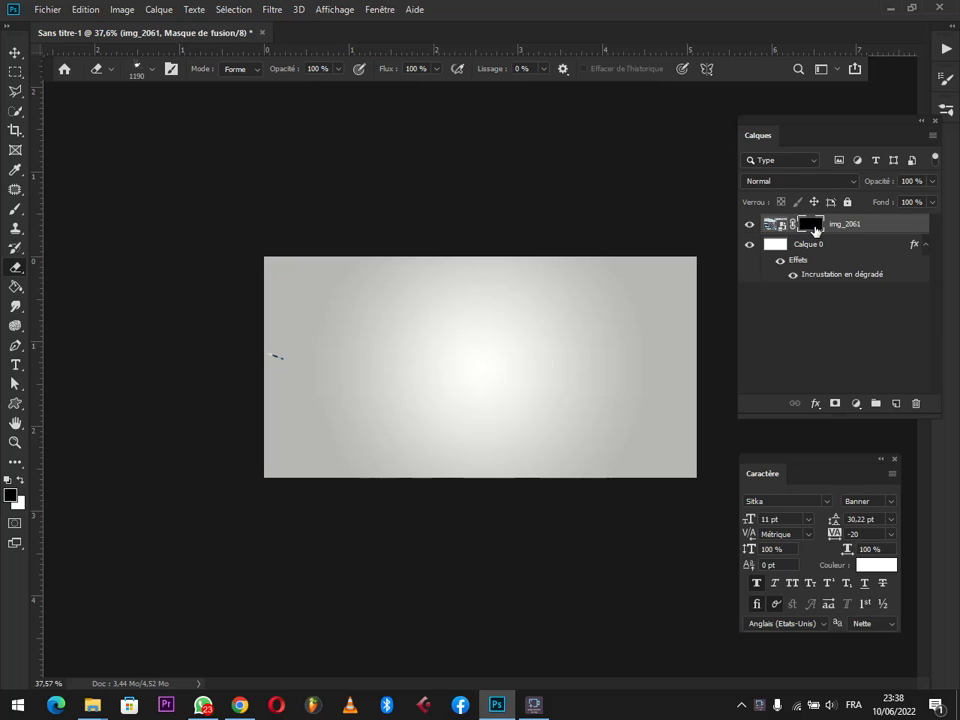
{"action": "left_click", "coordinate": [818, 226]}
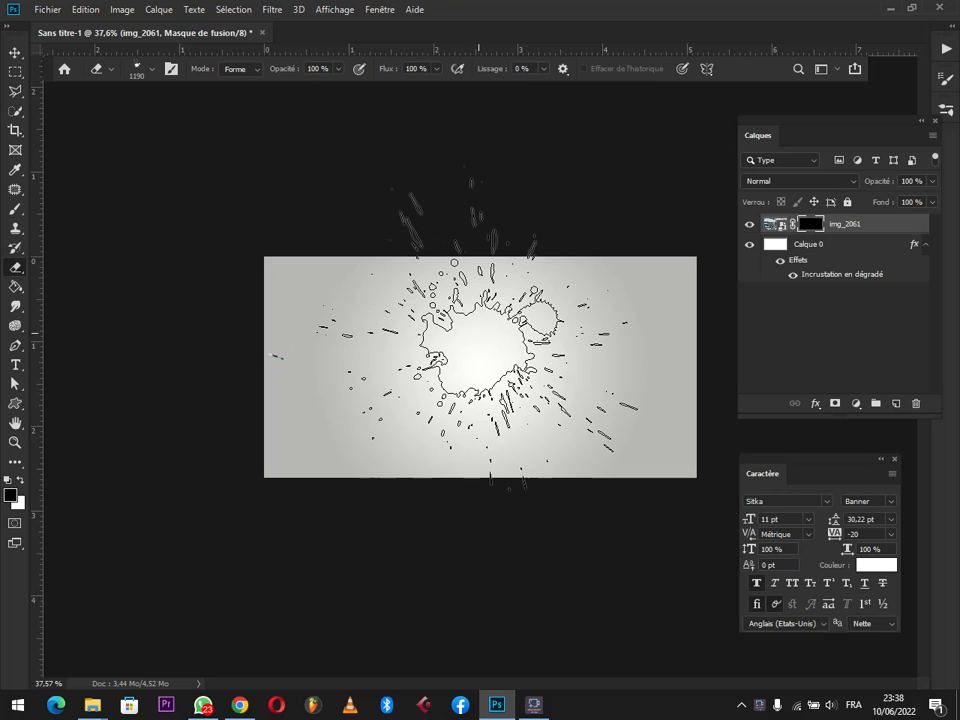
Reveal the man's face and raised hand with two 1190 px splatter 4 stamps on the mask, undoing the misplaced first attempt.
{"action": "left_click", "coordinate": [495, 335]}
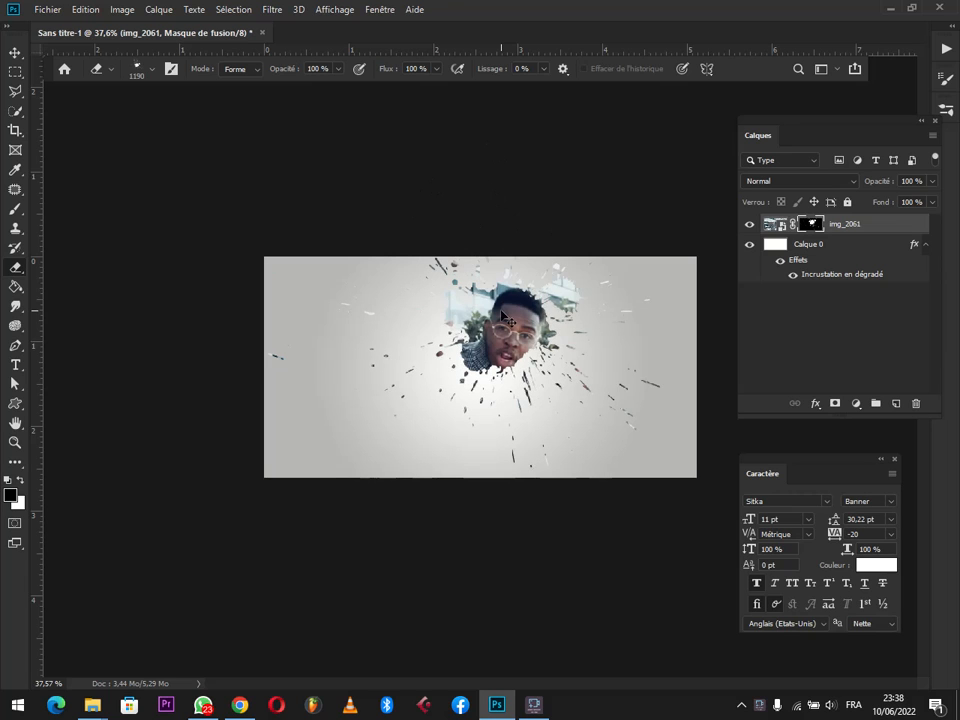
{"action": "key", "text": "ctrl+z"}
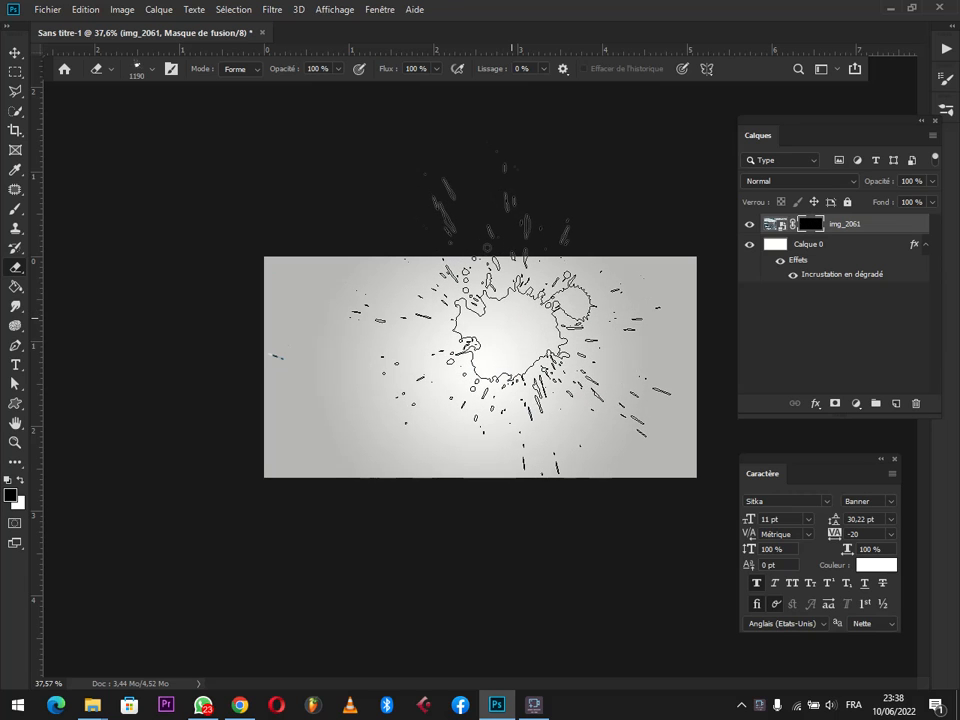
{"action": "left_click", "coordinate": [512, 332]}
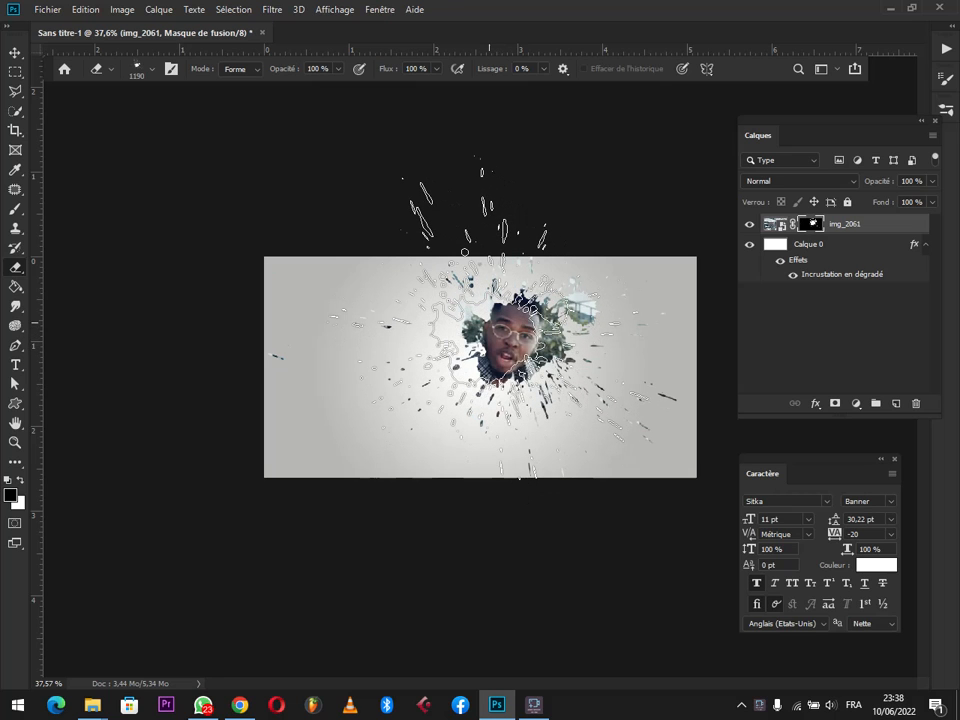
{"action": "left_click", "coordinate": [480, 325]}
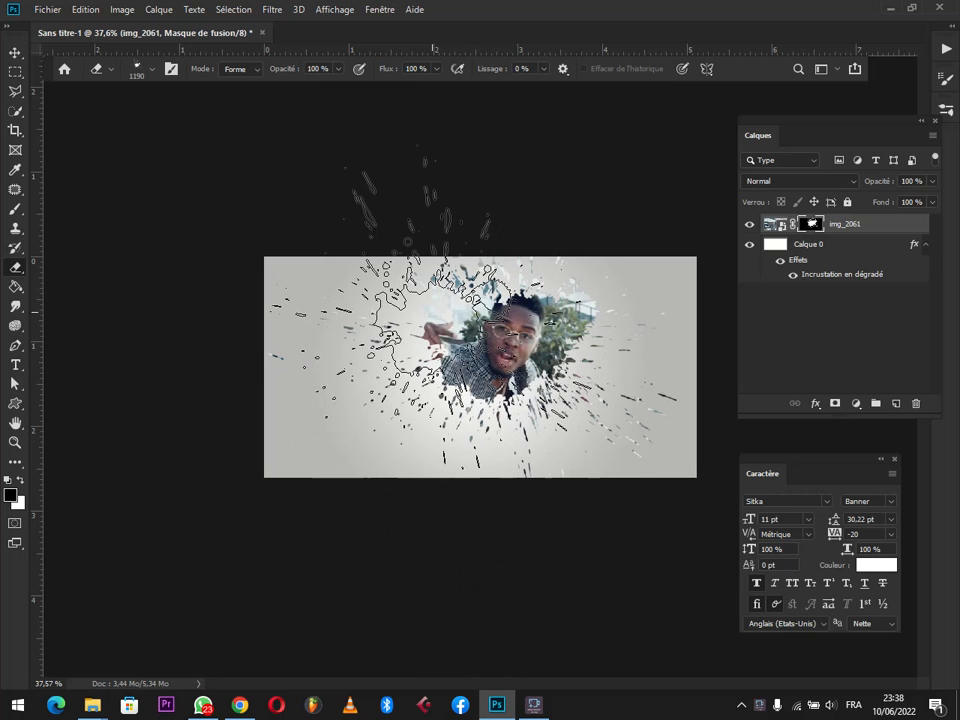
Switch to the splatter 5 brush at 1220 px and stamp it once on the mask to reveal the man's torso.
{"action": "right_click", "coordinate": [506, 324]}
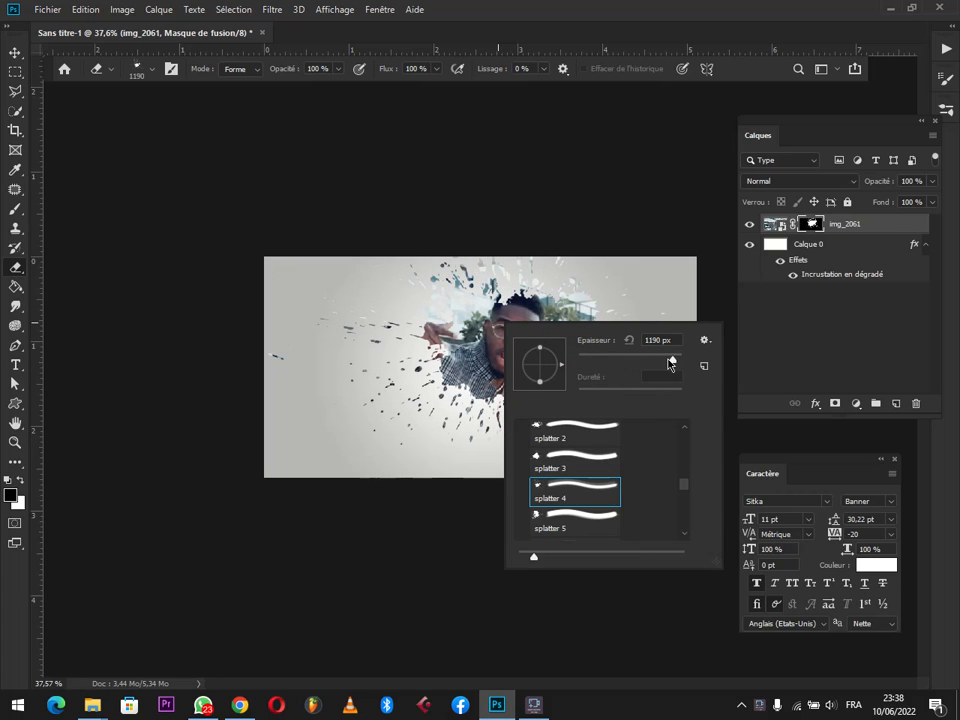
{"action": "left_click_drag", "start_coordinate": [670, 364], "coordinate": [637, 359]}
{"action": "left_click", "coordinate": [647, 364]}
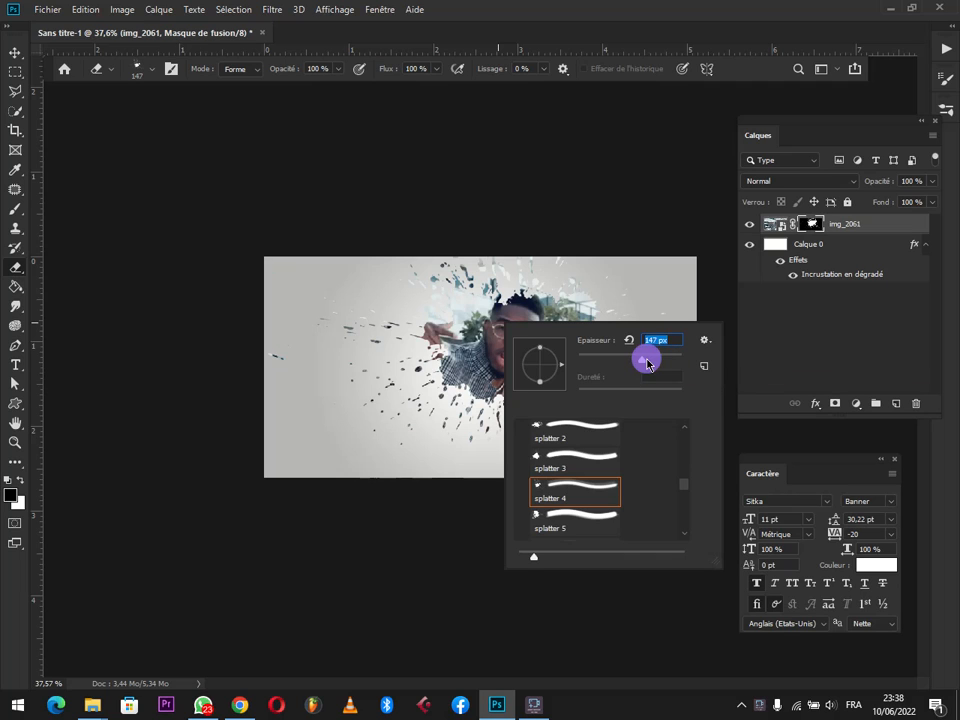
{"action": "left_click_drag", "start_coordinate": [646, 366], "coordinate": [658, 362]}
{"action": "left_click", "coordinate": [542, 512]}
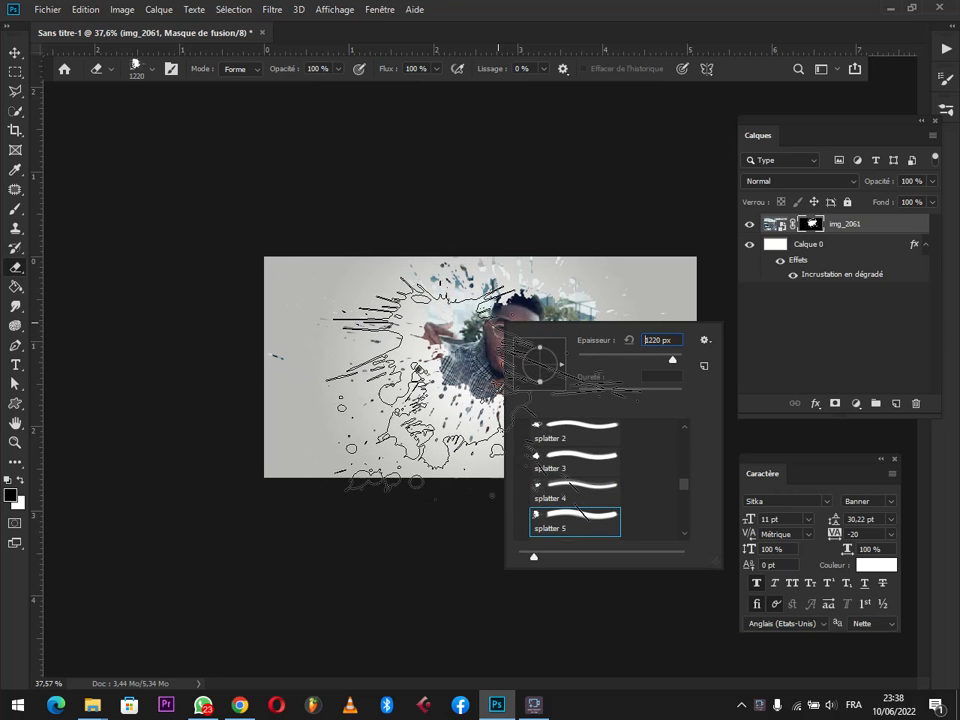
{"action": "left_click", "coordinate": [494, 395]}
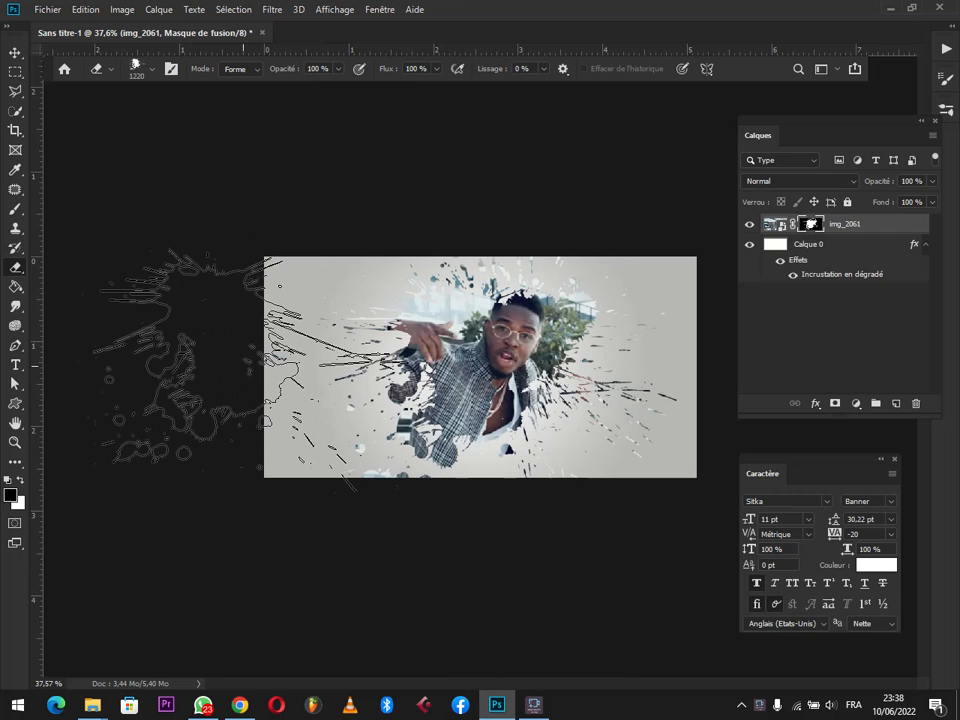
Look through the Splatters 2 and Pretty Circle brush groups for another brush shape, collapsing each group.
{"action": "right_click", "coordinate": [494, 343]}
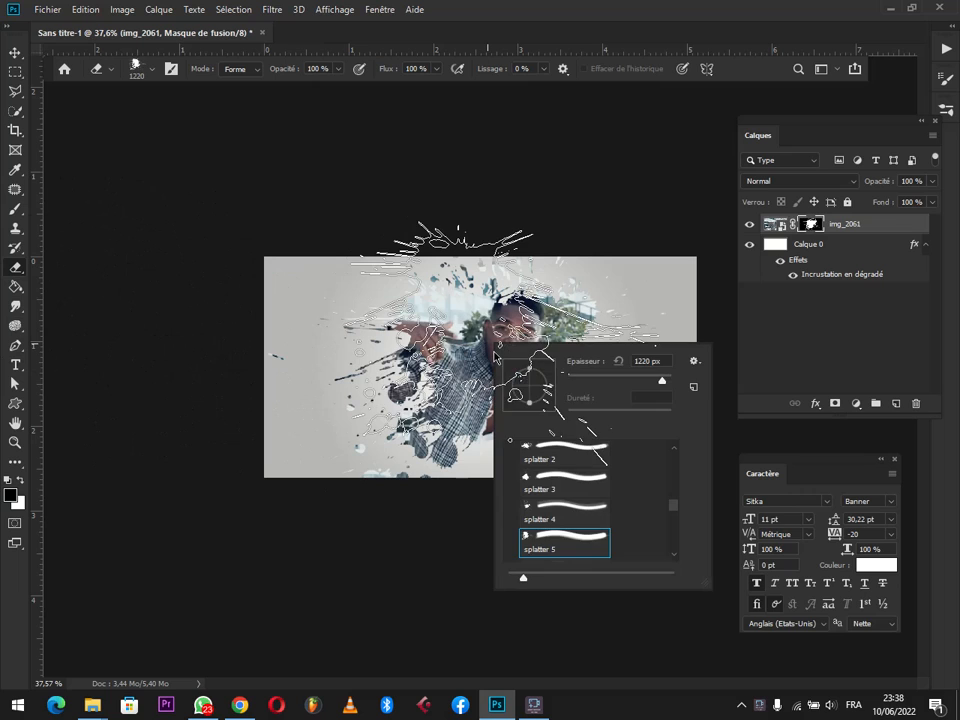
{"action": "scroll", "coordinate": [558, 511], "scroll_direction": "down", "scroll_amount": 2}
{"action": "scroll", "coordinate": [558, 511], "scroll_direction": "down", "scroll_amount": 2}
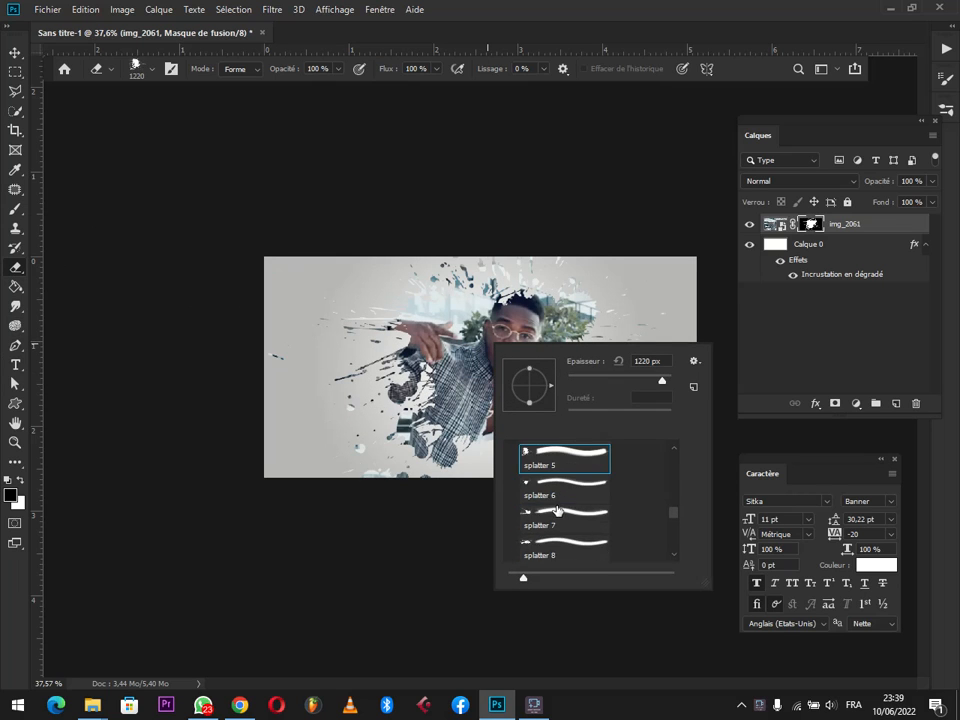
{"action": "scroll", "coordinate": [558, 511], "scroll_direction": "up", "scroll_amount": 4}
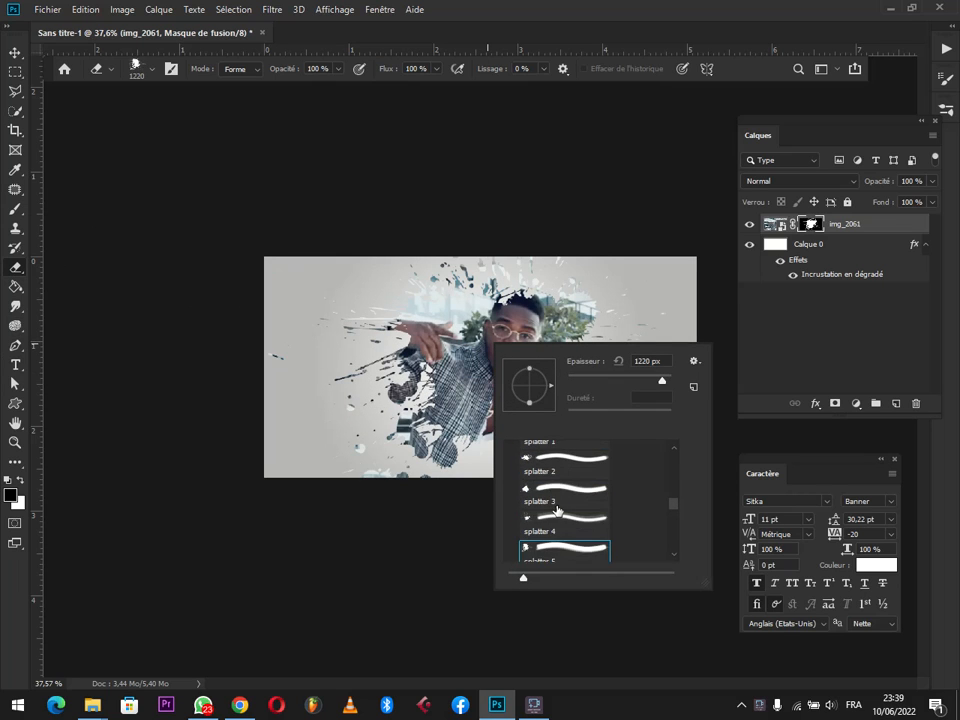
{"action": "scroll", "coordinate": [558, 511], "scroll_direction": "up", "scroll_amount": 1}
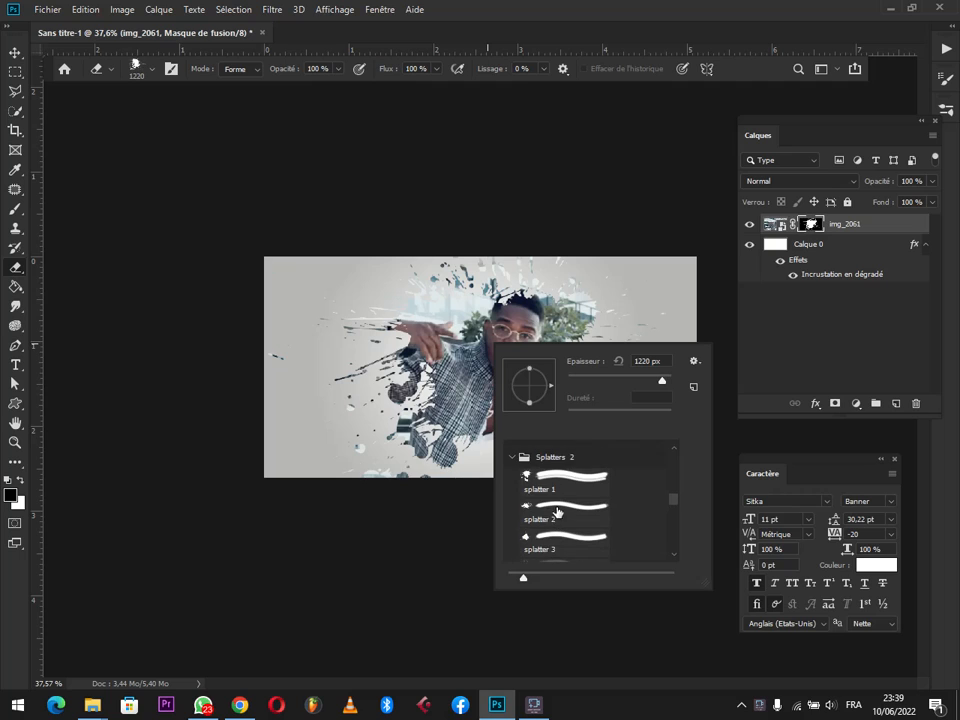
{"action": "left_click", "coordinate": [513, 457]}
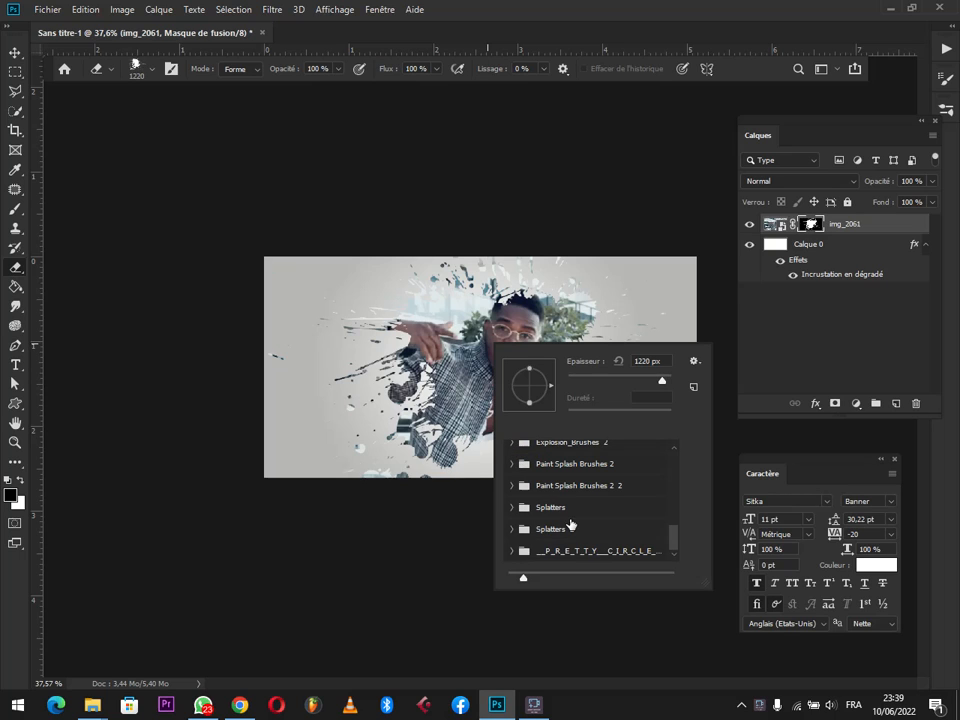
{"action": "left_click", "coordinate": [611, 553]}
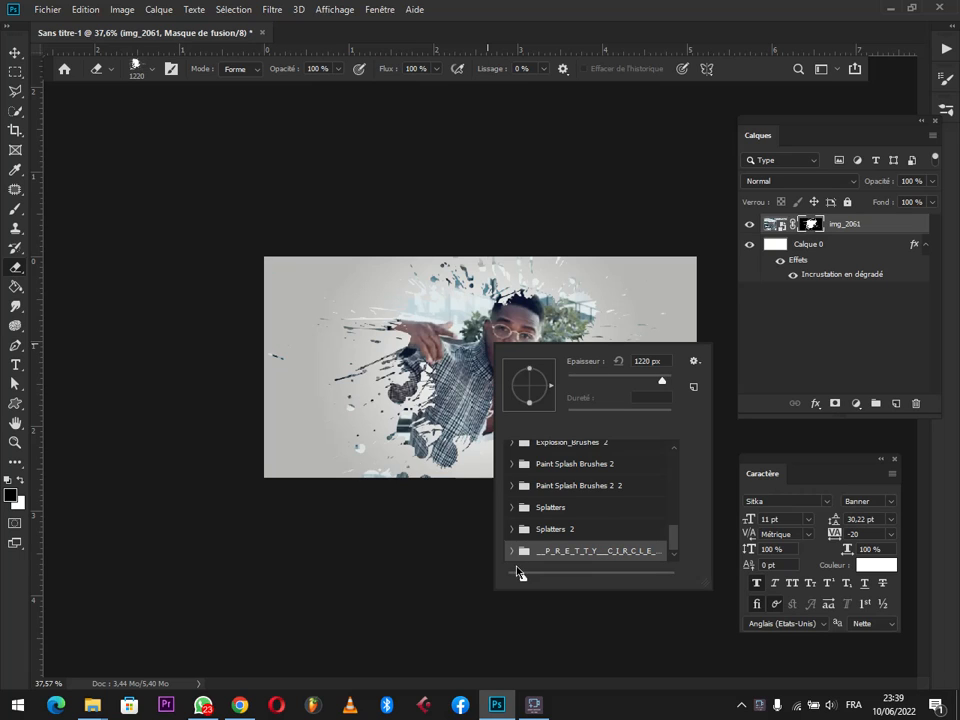
{"action": "left_click", "coordinate": [510, 551]}
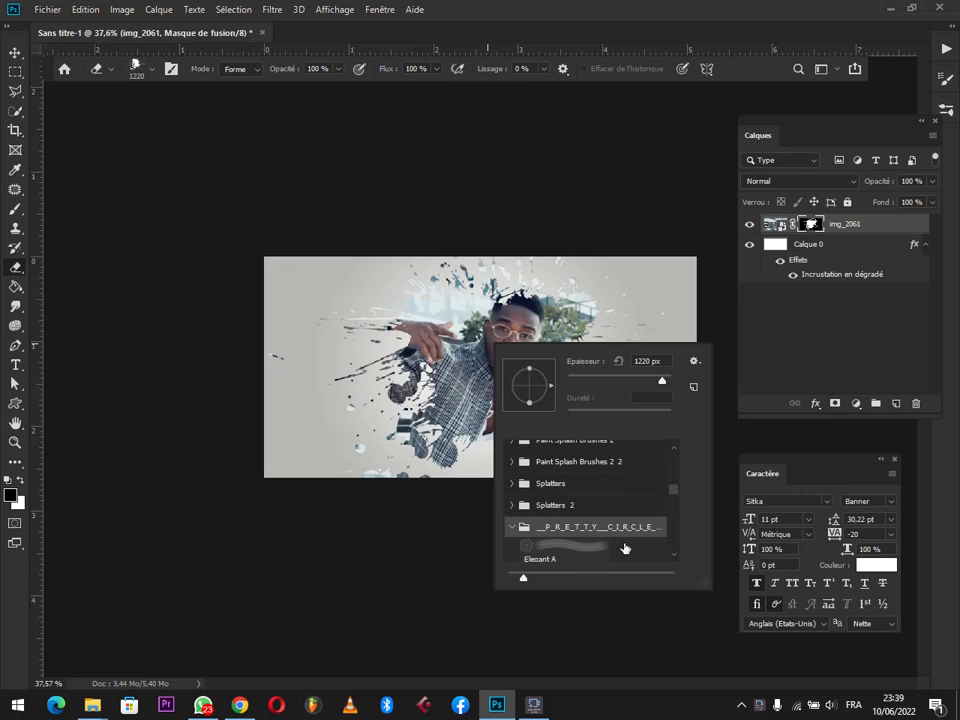
{"action": "scroll", "coordinate": [587, 515], "scroll_direction": "down", "scroll_amount": 5}
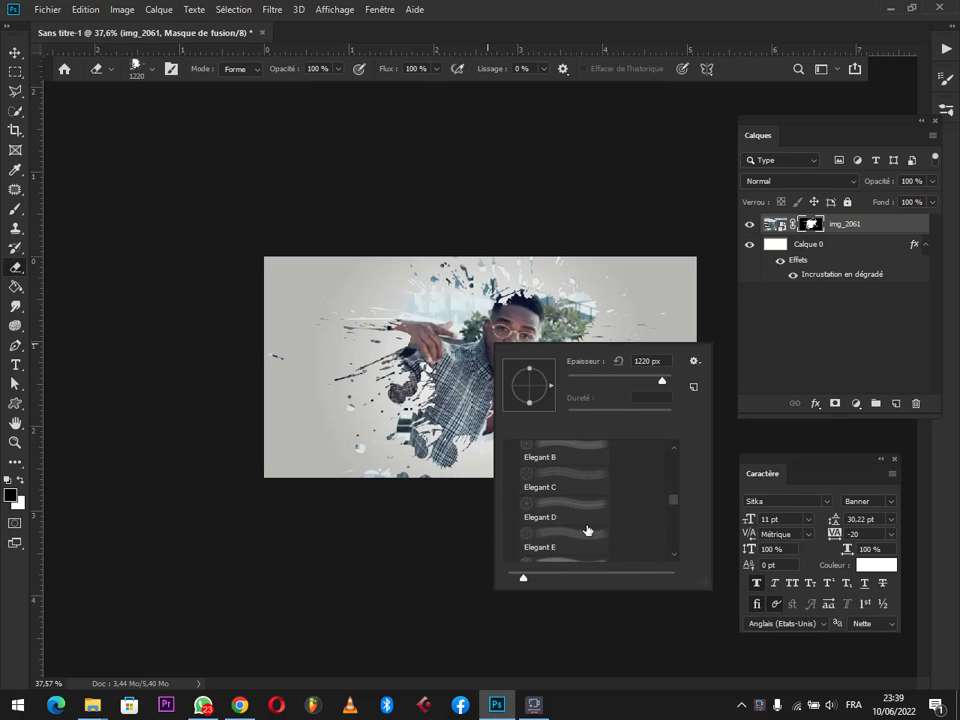
{"action": "scroll", "coordinate": [587, 530], "scroll_direction": "down", "scroll_amount": 3}
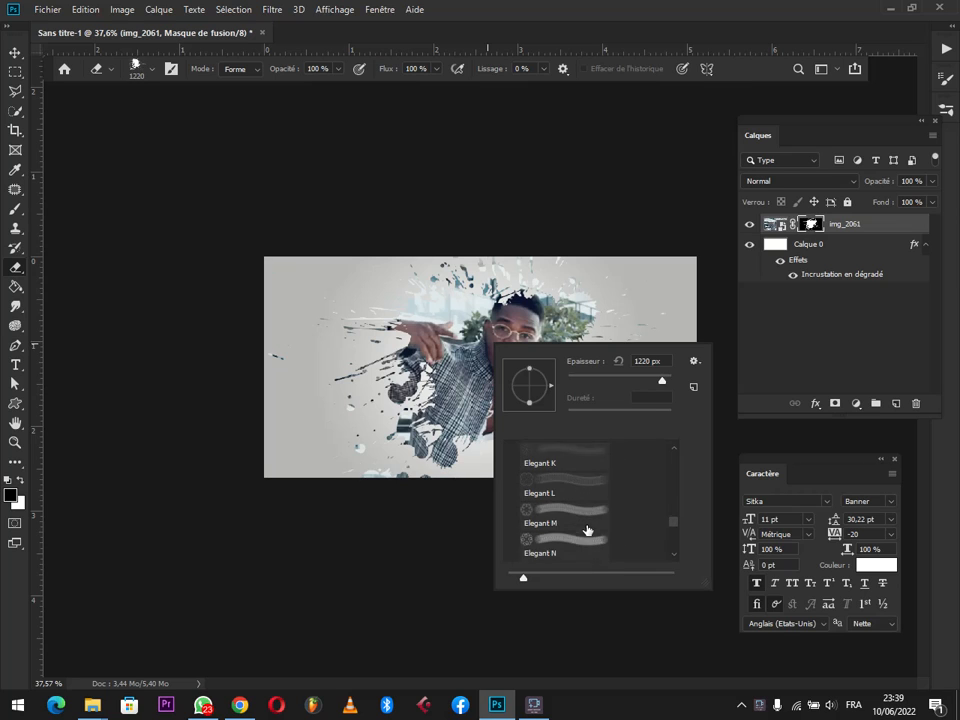
{"action": "scroll", "coordinate": [587, 530], "scroll_direction": "up", "scroll_amount": 8}
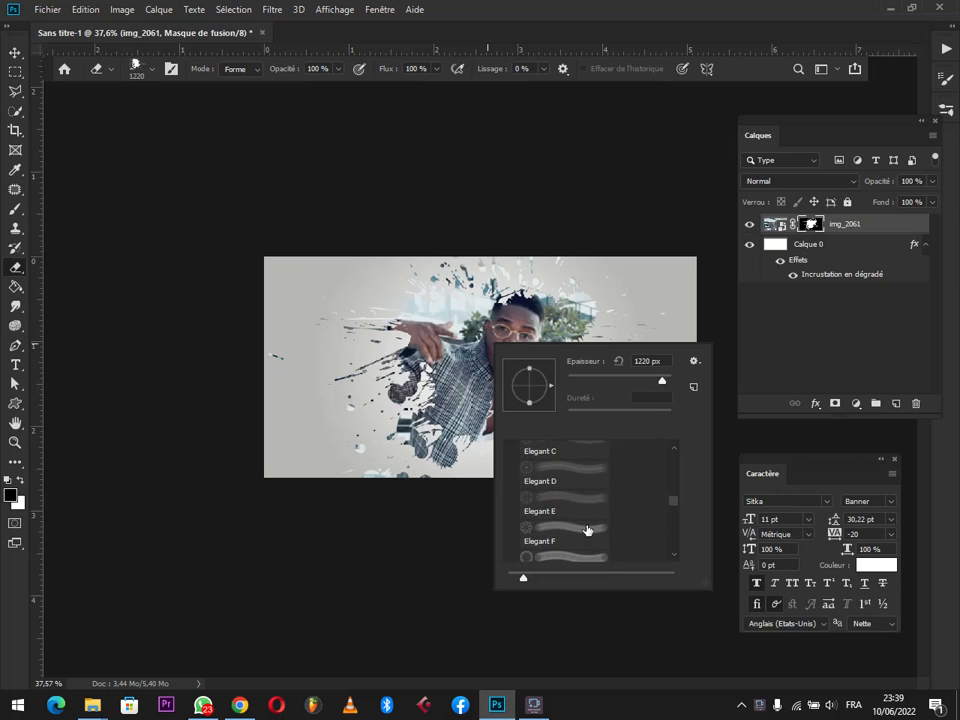
{"action": "left_click", "coordinate": [508, 514]}
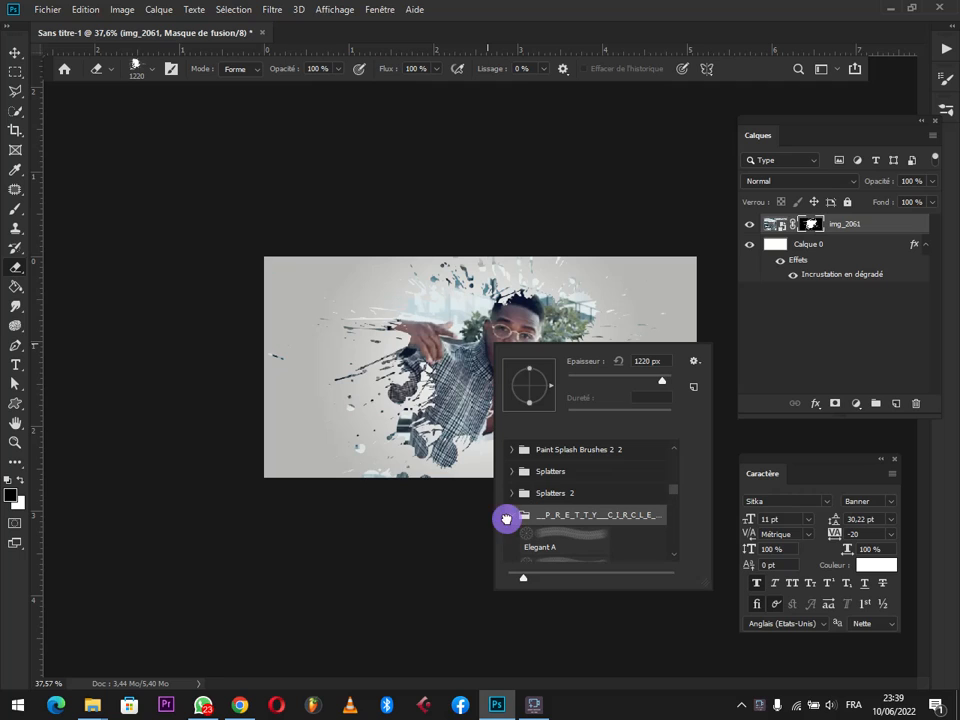
{"action": "left_click", "coordinate": [512, 514]}
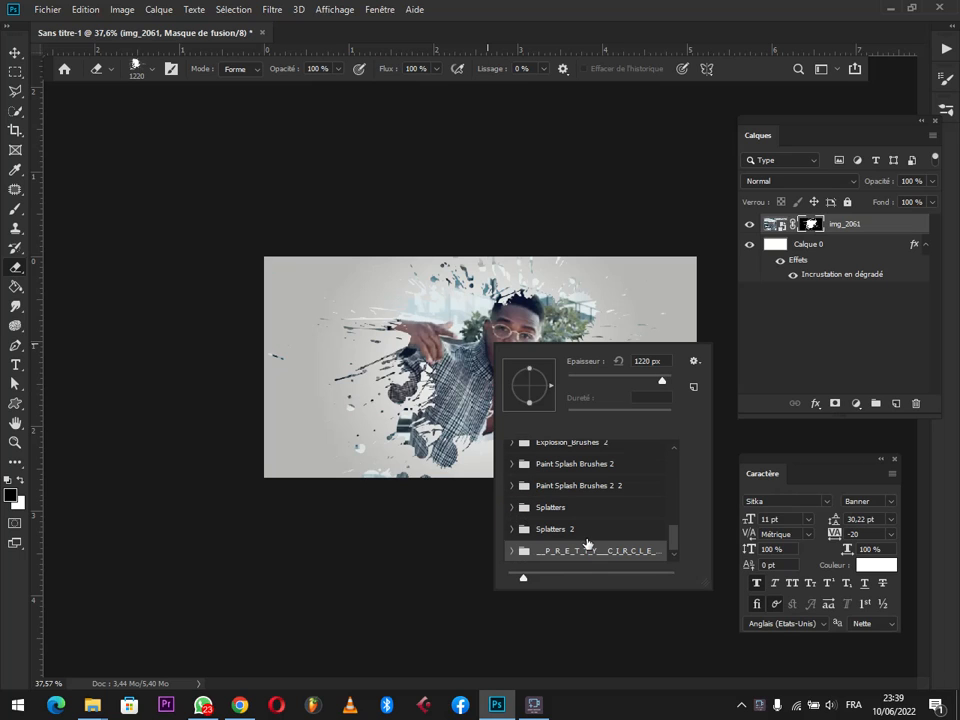
Look through the Formes avec effets spéciaux brush group for a suitable shape, and collapse it again.
{"action": "scroll", "coordinate": [587, 527], "scroll_direction": "up", "scroll_amount": 1}
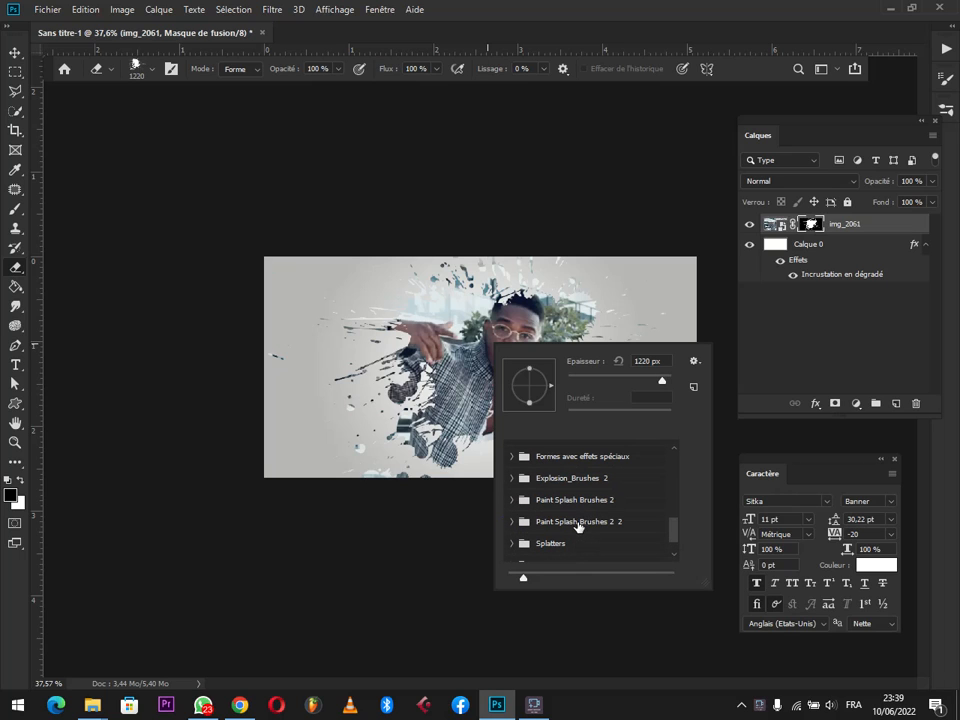
{"action": "scroll", "coordinate": [576, 508], "scroll_direction": "up", "scroll_amount": 1}
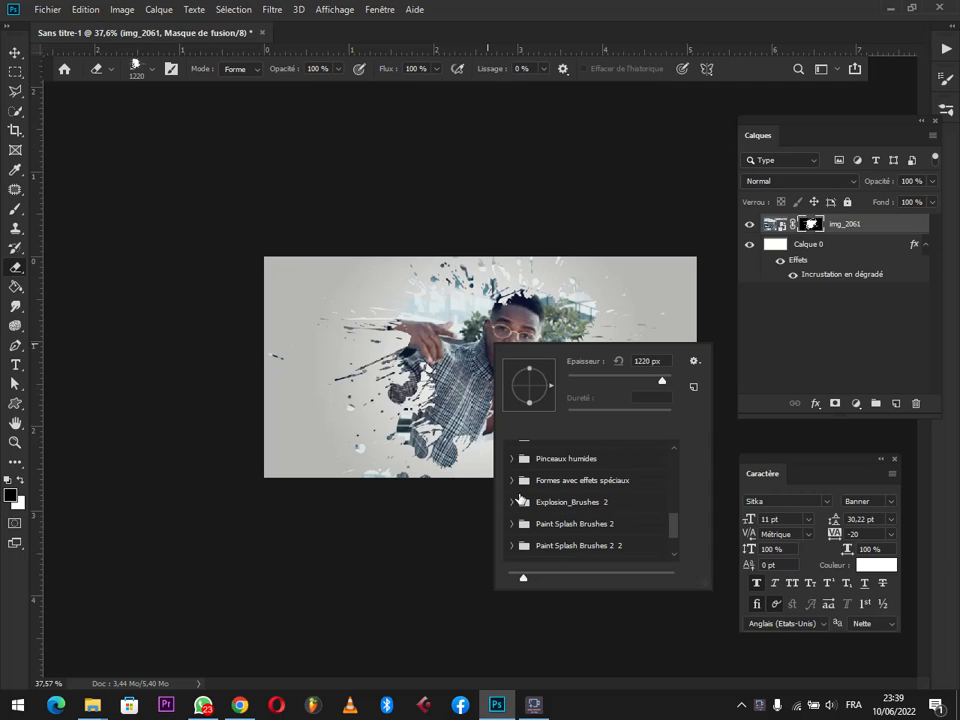
{"action": "left_click", "coordinate": [521, 481]}
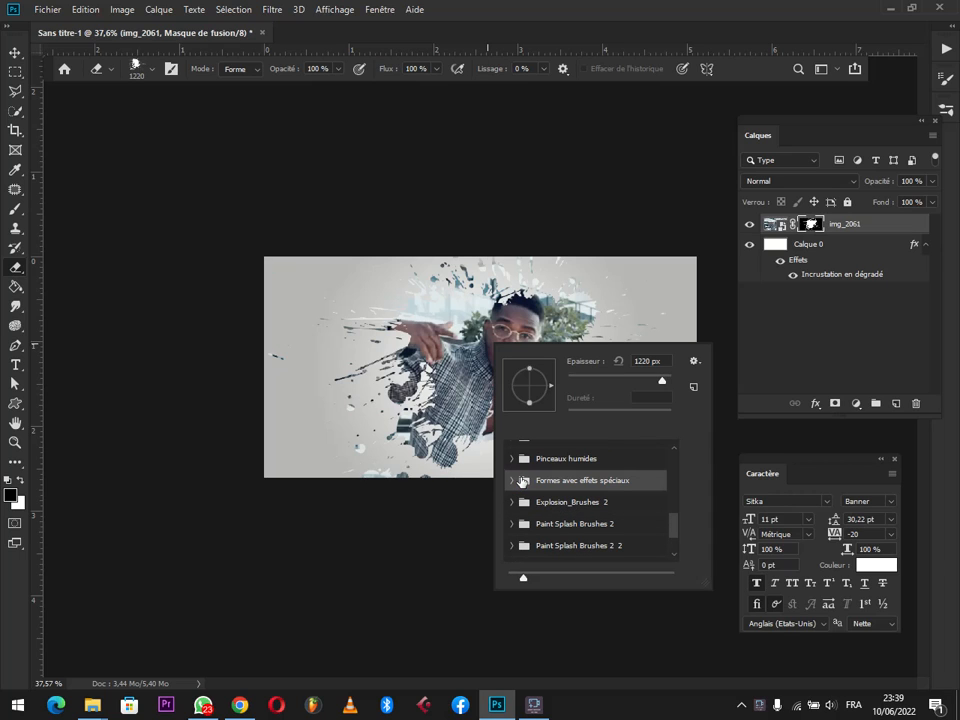
{"action": "left_click", "coordinate": [516, 481]}
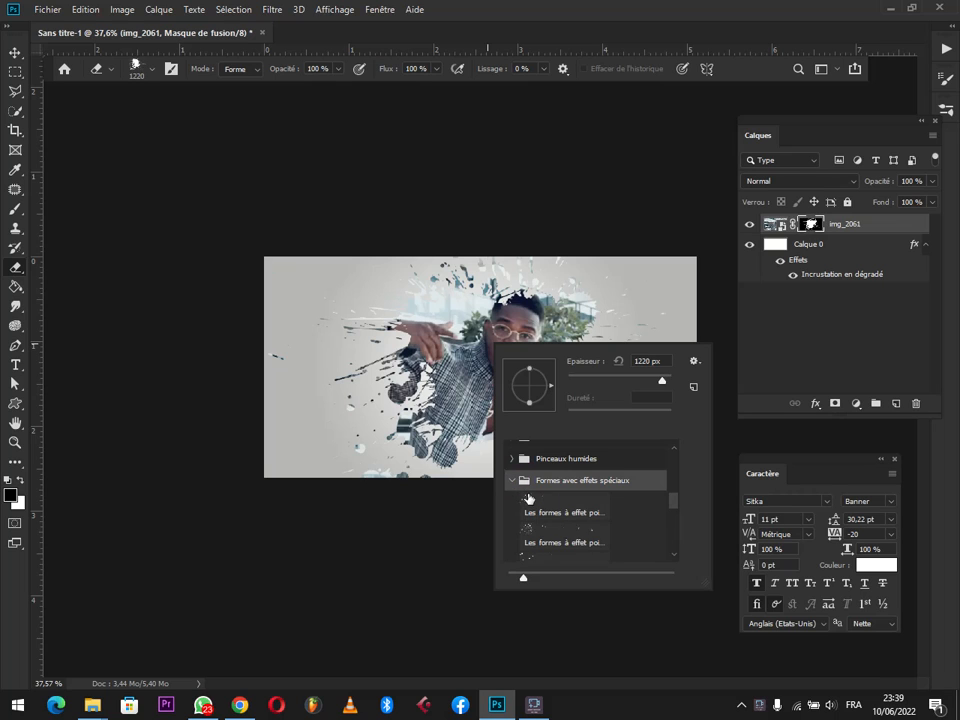
{"action": "scroll", "coordinate": [546, 536], "scroll_direction": "down", "scroll_amount": 6}
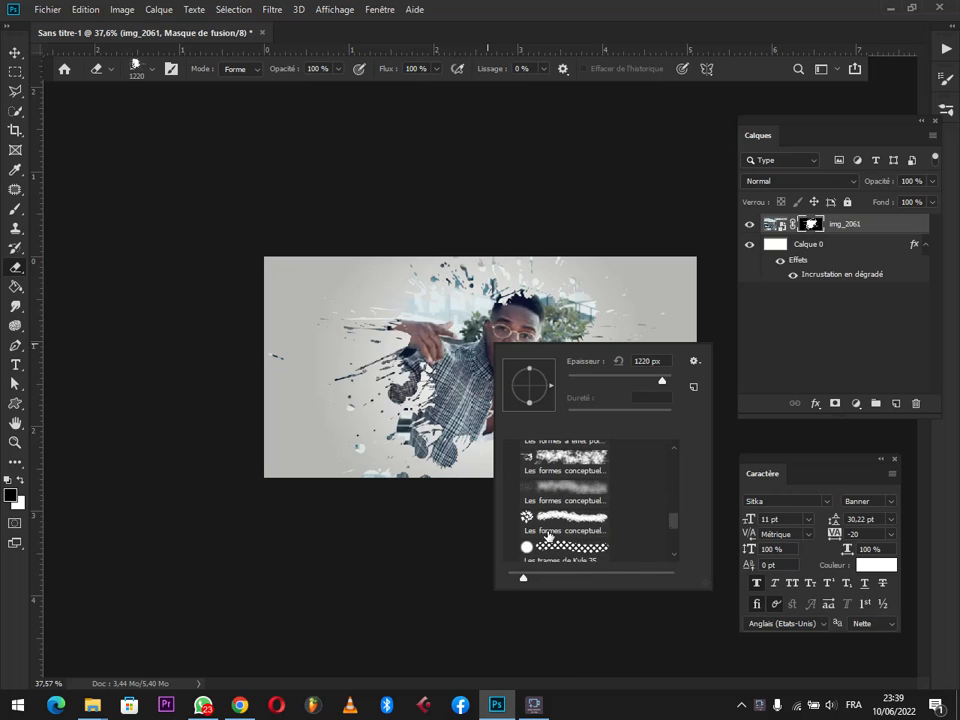
{"action": "scroll", "coordinate": [548, 537], "scroll_direction": "down", "scroll_amount": 3}
{"action": "scroll", "coordinate": [548, 537], "scroll_direction": "up", "scroll_amount": 8}
{"action": "scroll", "coordinate": [535, 488], "scroll_direction": "up", "scroll_amount": 1}
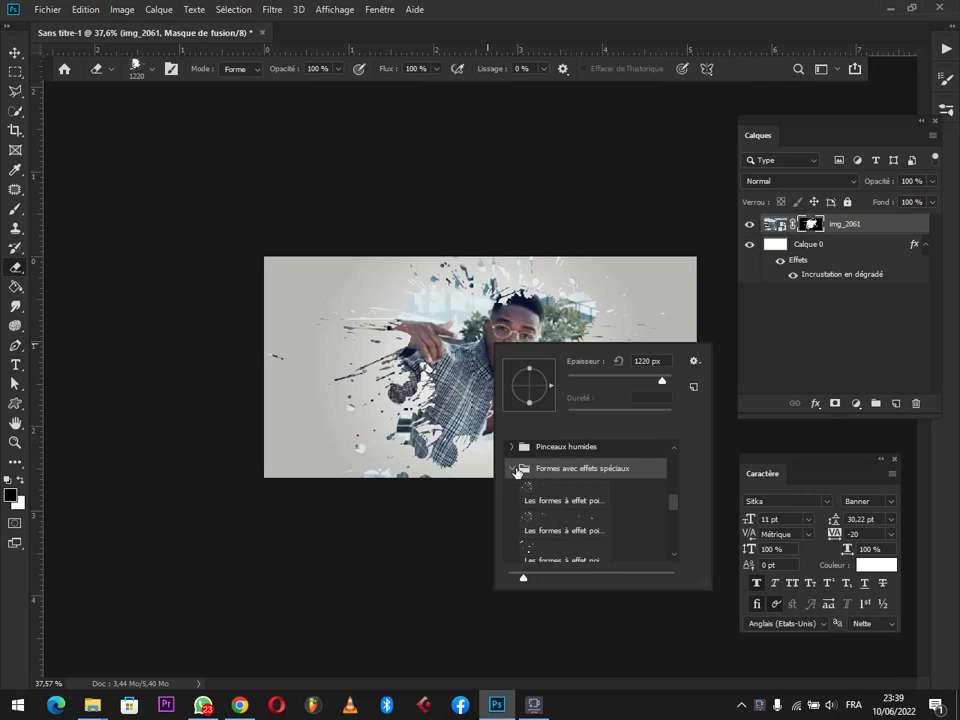
{"action": "left_click", "coordinate": [516, 470]}
{"action": "scroll", "coordinate": [549, 494], "scroll_direction": "up", "scroll_amount": 2}
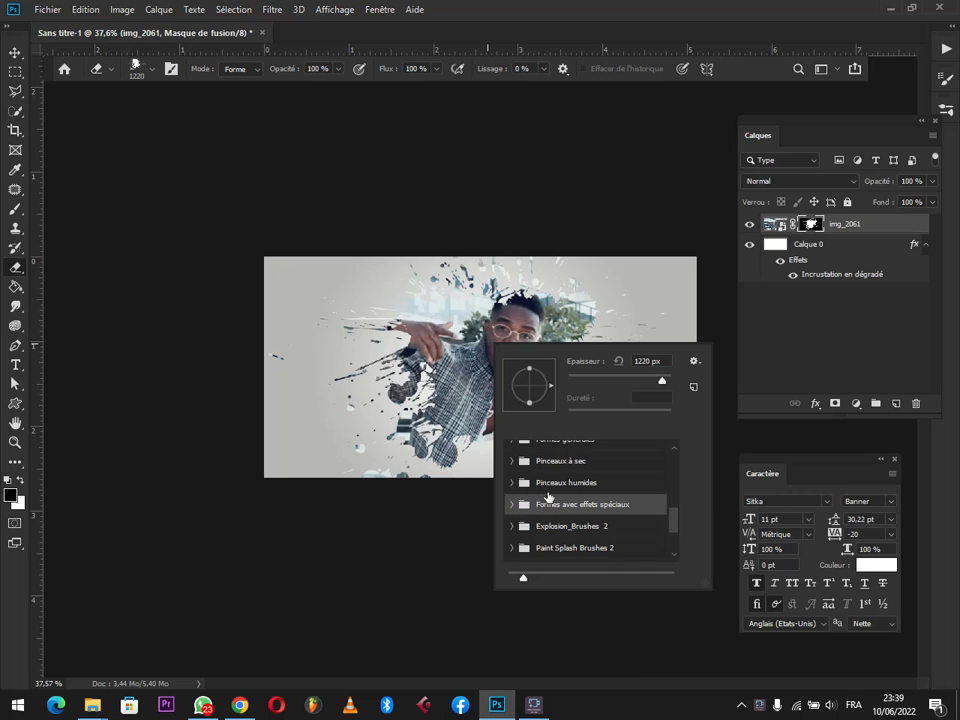
Look through the Formes générales brush group, collapse it, and scan the list of remaining brush groups.
{"action": "scroll", "coordinate": [548, 497], "scroll_direction": "up", "scroll_amount": 1}
{"action": "scroll", "coordinate": [548, 497], "scroll_direction": "up", "scroll_amount": 1}
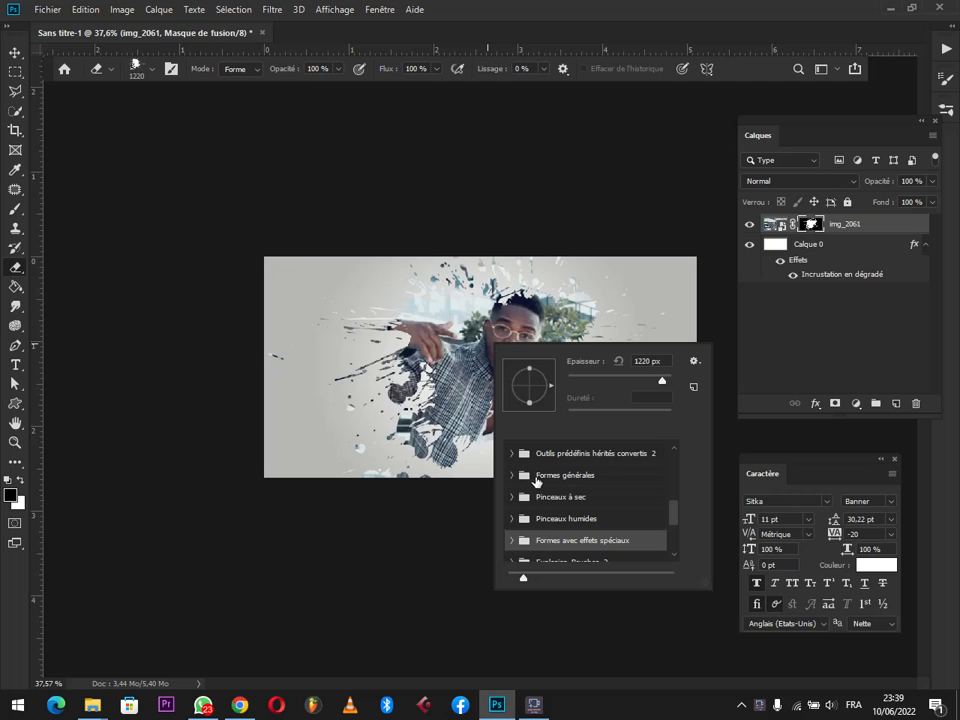
{"action": "left_click", "coordinate": [512, 475]}
{"action": "scroll", "coordinate": [574, 531], "scroll_direction": "down", "scroll_amount": 1}
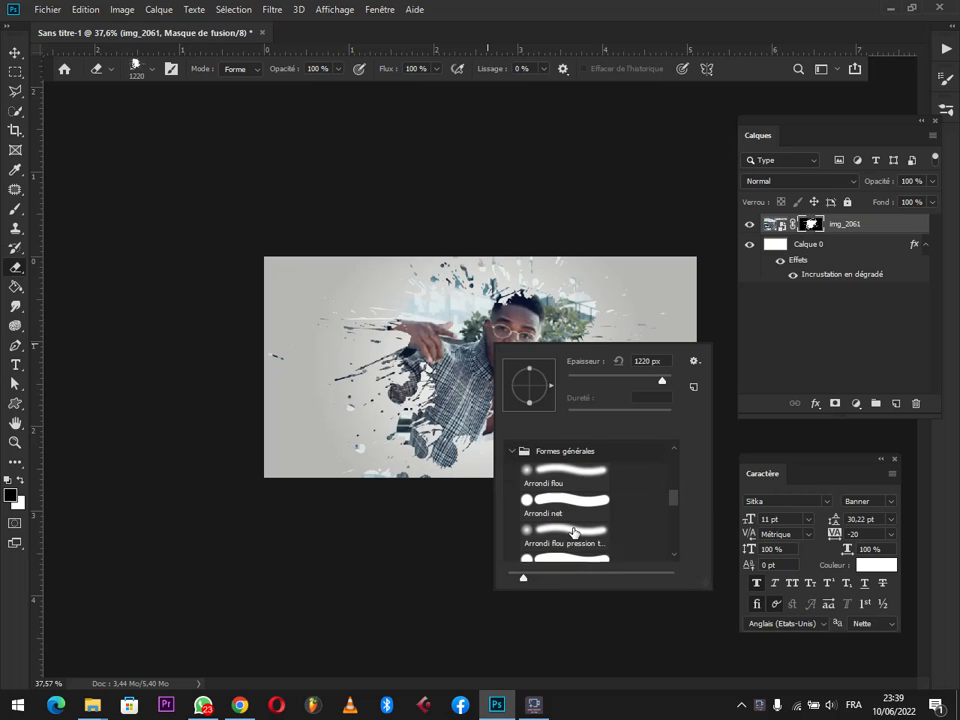
{"action": "scroll", "coordinate": [560, 530], "scroll_direction": "up", "scroll_amount": 3}
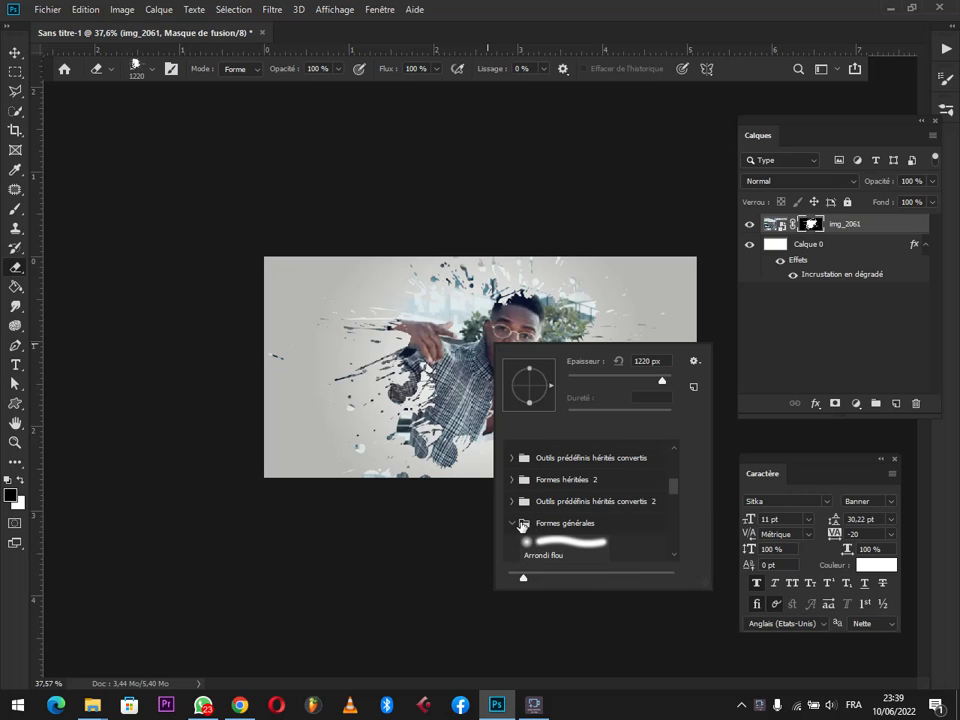
{"action": "left_click", "coordinate": [519, 523]}
{"action": "scroll", "coordinate": [541, 543], "scroll_direction": "down", "scroll_amount": 2}
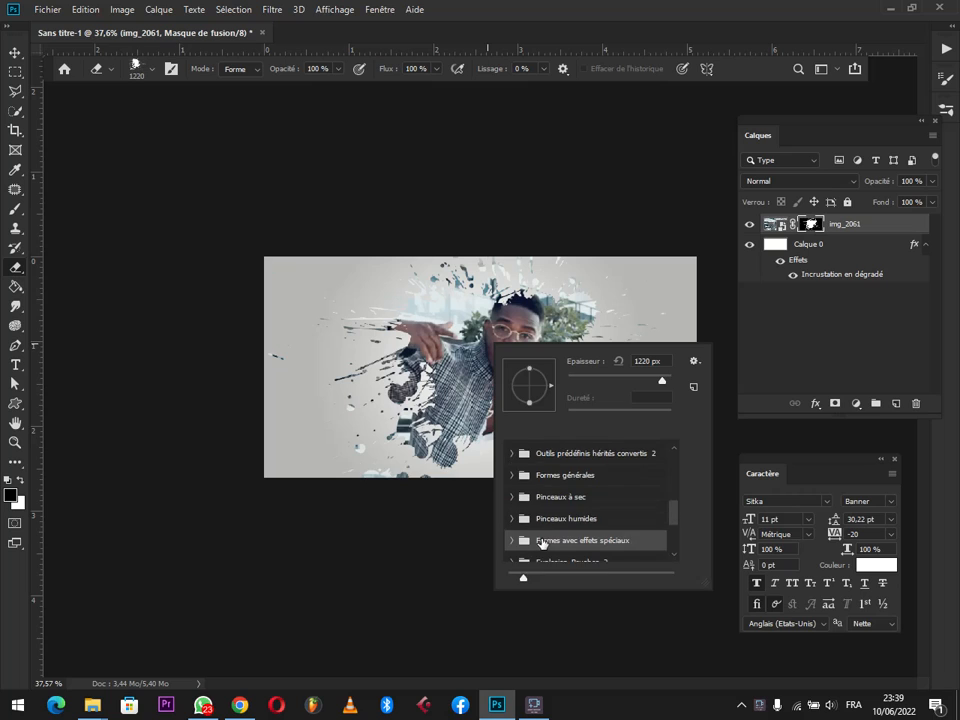
{"action": "scroll", "coordinate": [541, 543], "scroll_direction": "down", "scroll_amount": 3}
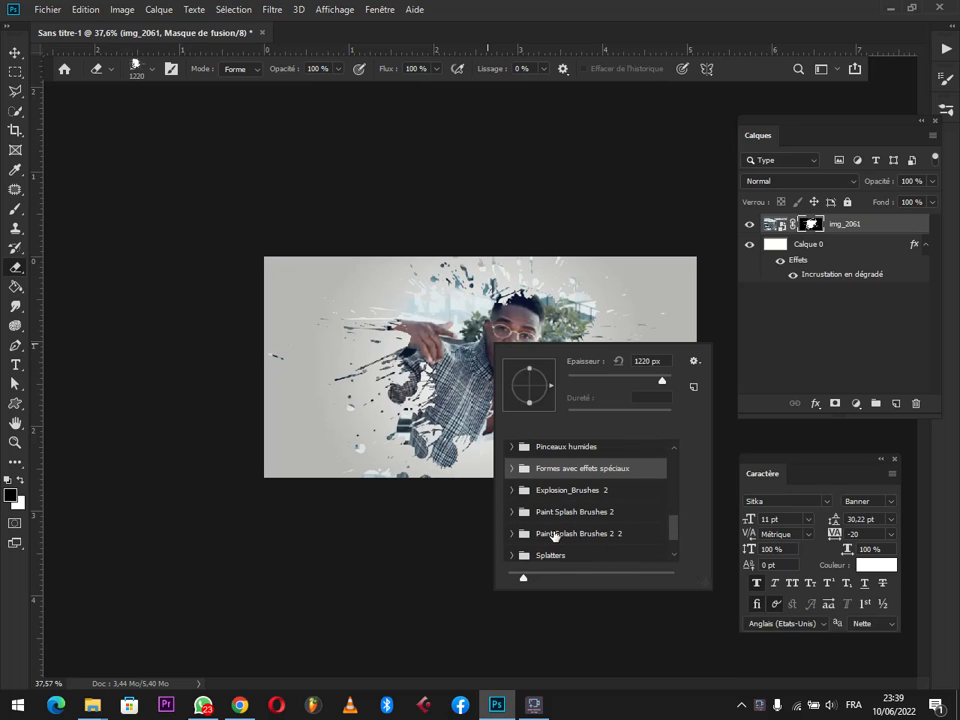
{"action": "scroll", "coordinate": [555, 535], "scroll_direction": "down", "scroll_amount": 2}
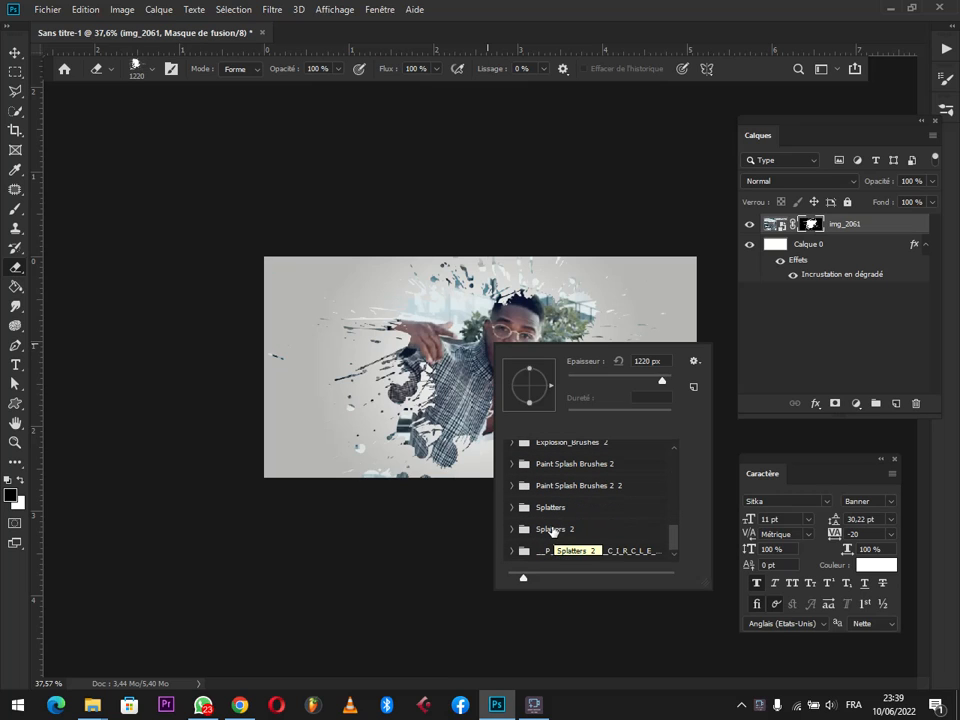
{"action": "scroll", "coordinate": [542, 488], "scroll_direction": "up", "scroll_amount": 3}
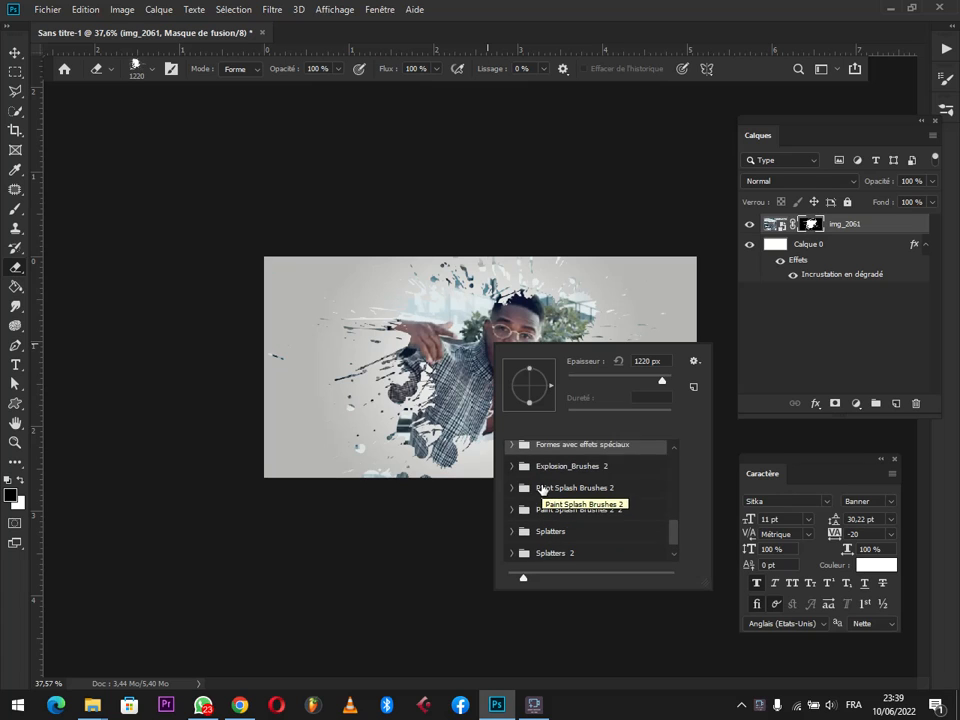
{"action": "scroll", "coordinate": [527, 474], "scroll_direction": "up", "scroll_amount": 2}
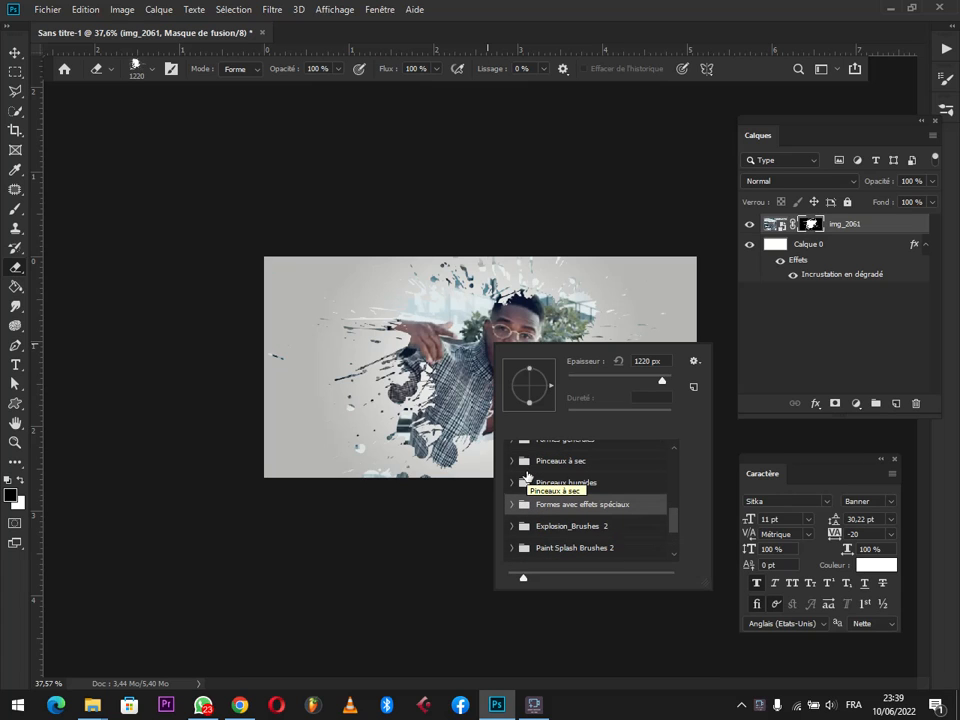
{"action": "scroll", "coordinate": [572, 505], "scroll_direction": "up", "scroll_amount": 4}
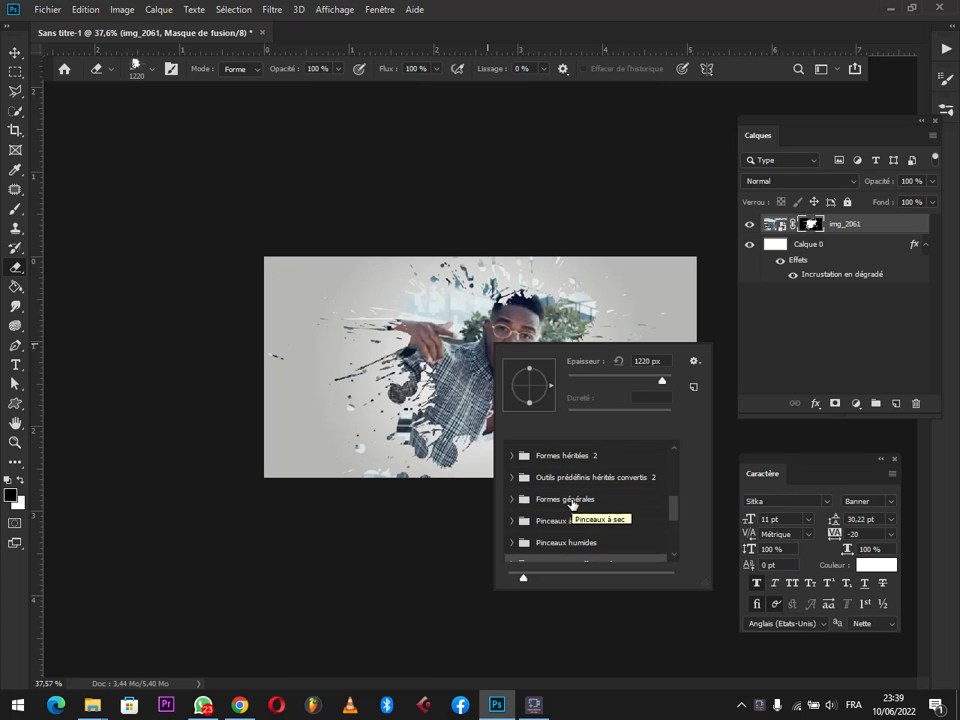
{"action": "scroll", "coordinate": [572, 505], "scroll_direction": "down", "scroll_amount": 1}
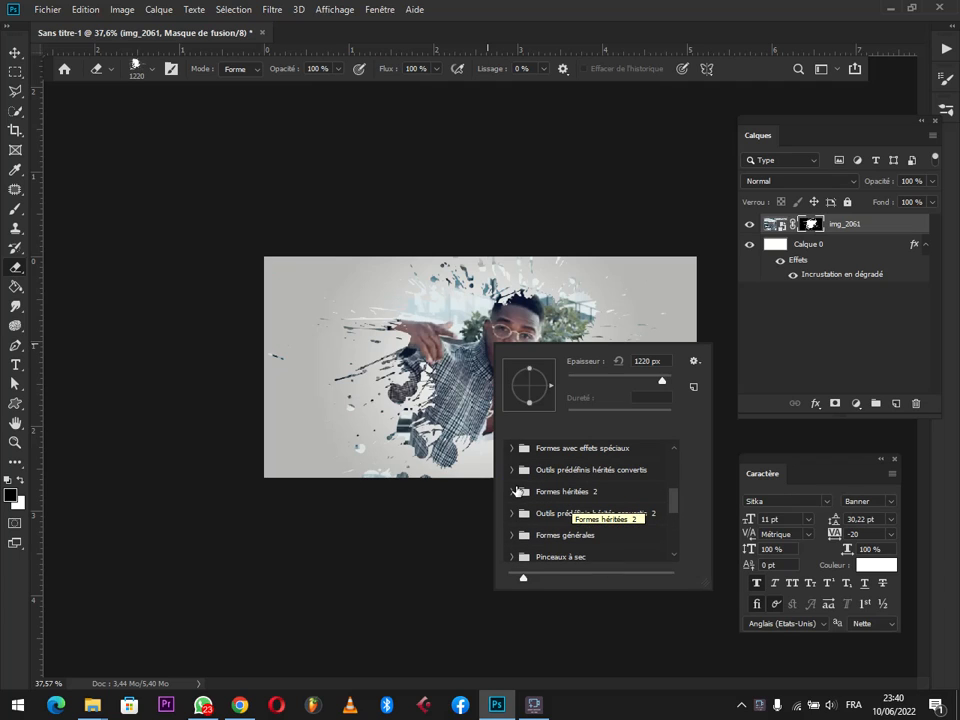
Expand the Formes héritées 2 brush group and look through its subgroups.
{"action": "left_click", "coordinate": [517, 491]}
{"action": "left_click", "coordinate": [510, 500]}
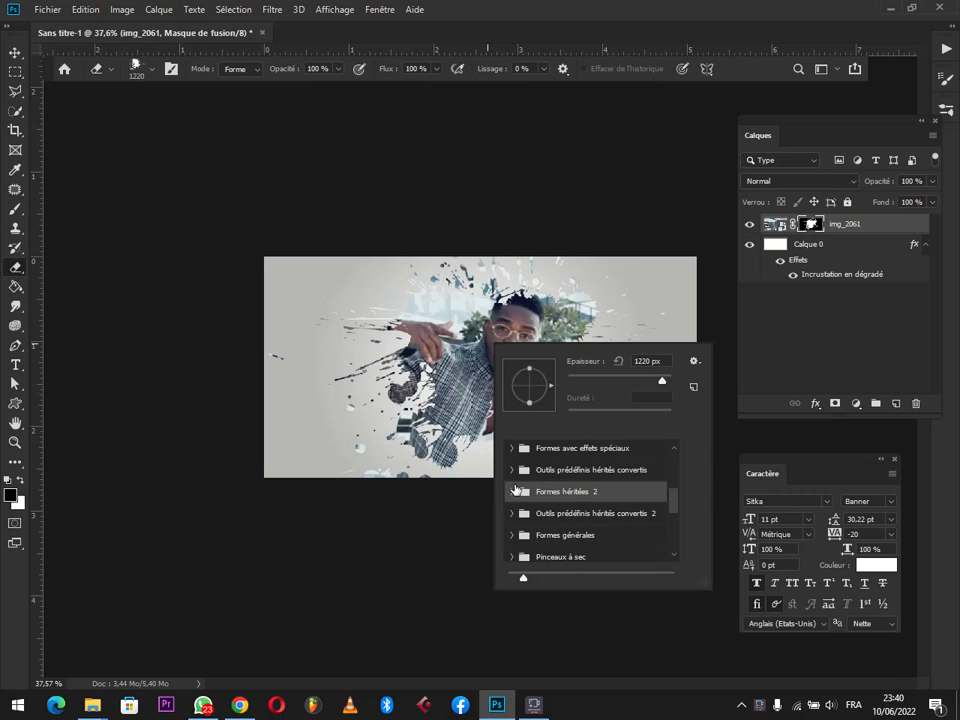
{"action": "left_click", "coordinate": [513, 492]}
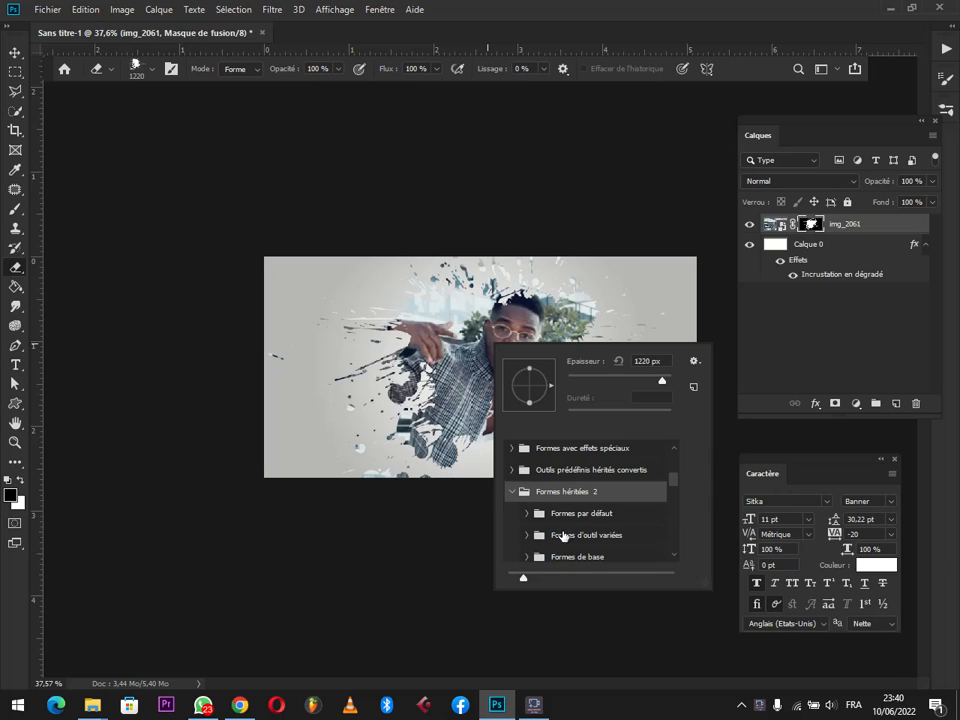
{"action": "scroll", "coordinate": [590, 530], "scroll_direction": "down", "scroll_amount": 1}
{"action": "scroll", "coordinate": [598, 543], "scroll_direction": "down", "scroll_amount": 4}
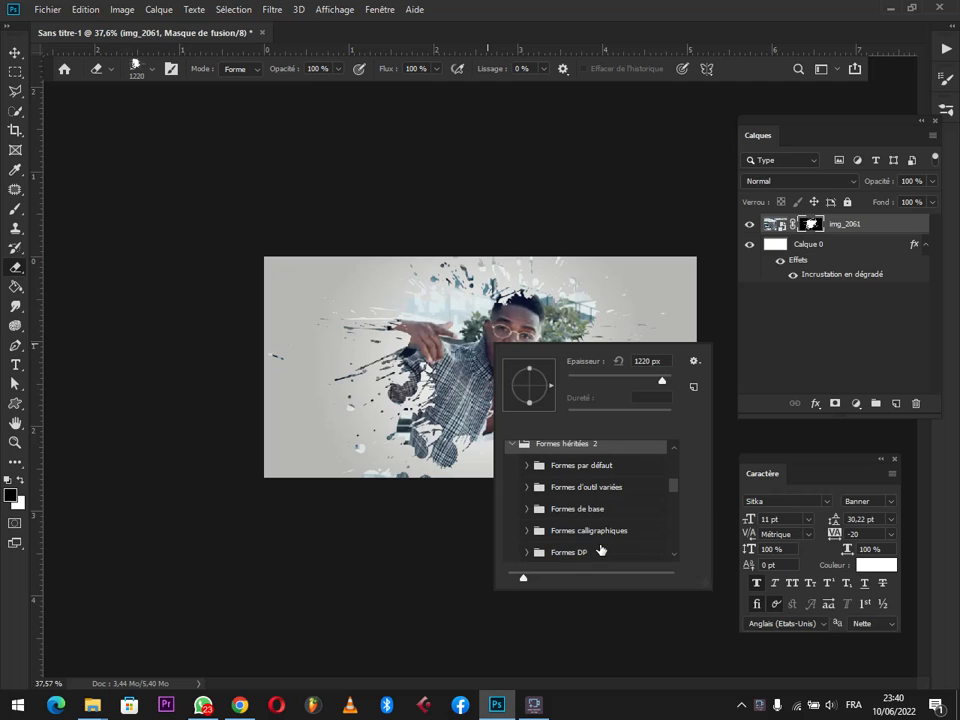
{"action": "scroll", "coordinate": [600, 549], "scroll_direction": "down", "scroll_amount": 1}
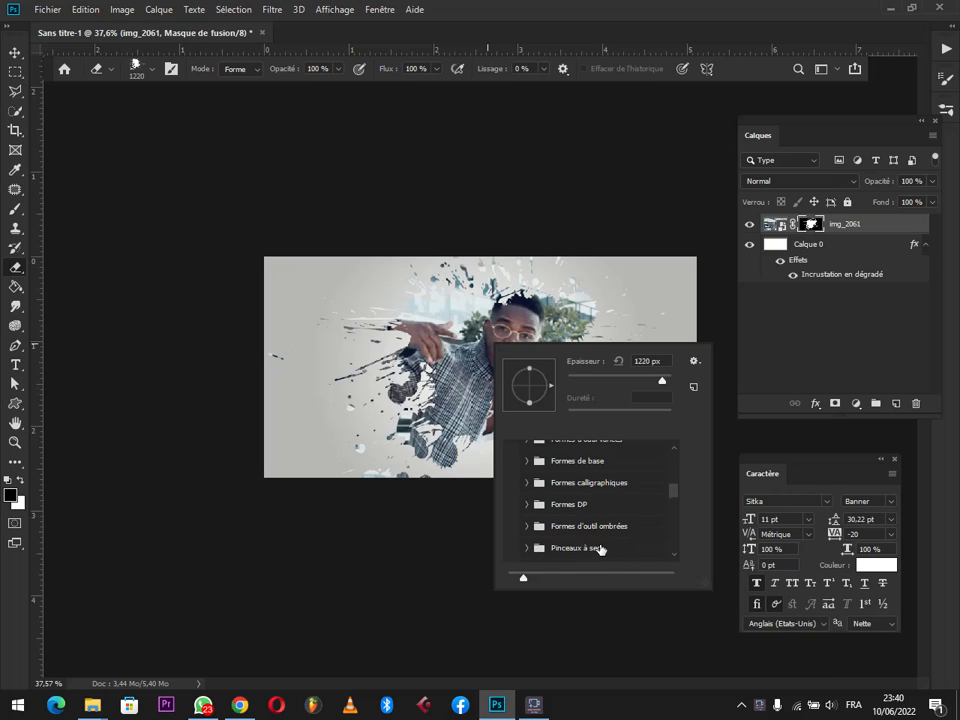
{"action": "scroll", "coordinate": [600, 549], "scroll_direction": "down", "scroll_amount": 2}
{"action": "scroll", "coordinate": [600, 549], "scroll_direction": "down", "scroll_amount": 3}
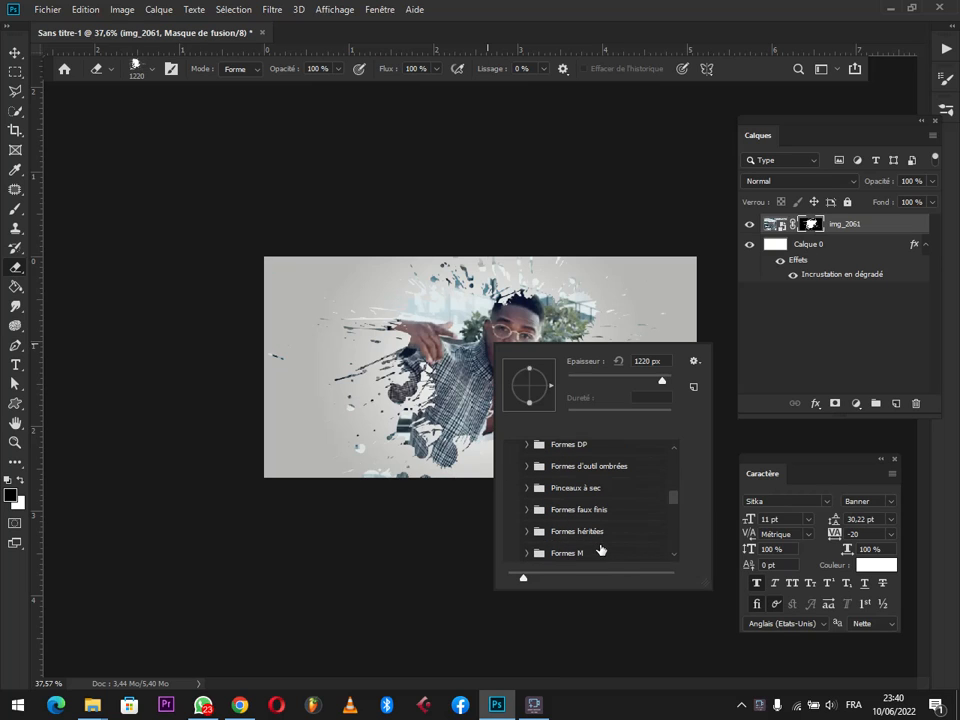
{"action": "scroll", "coordinate": [600, 549], "scroll_direction": "down", "scroll_amount": 1}
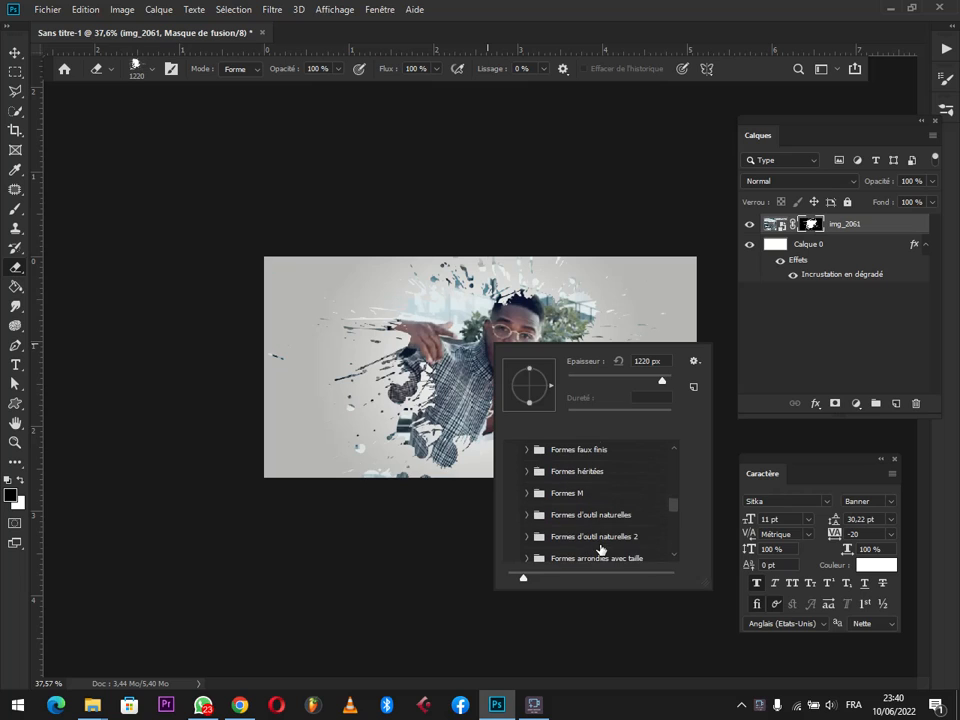
{"action": "scroll", "coordinate": [600, 549], "scroll_direction": "down", "scroll_amount": 3}
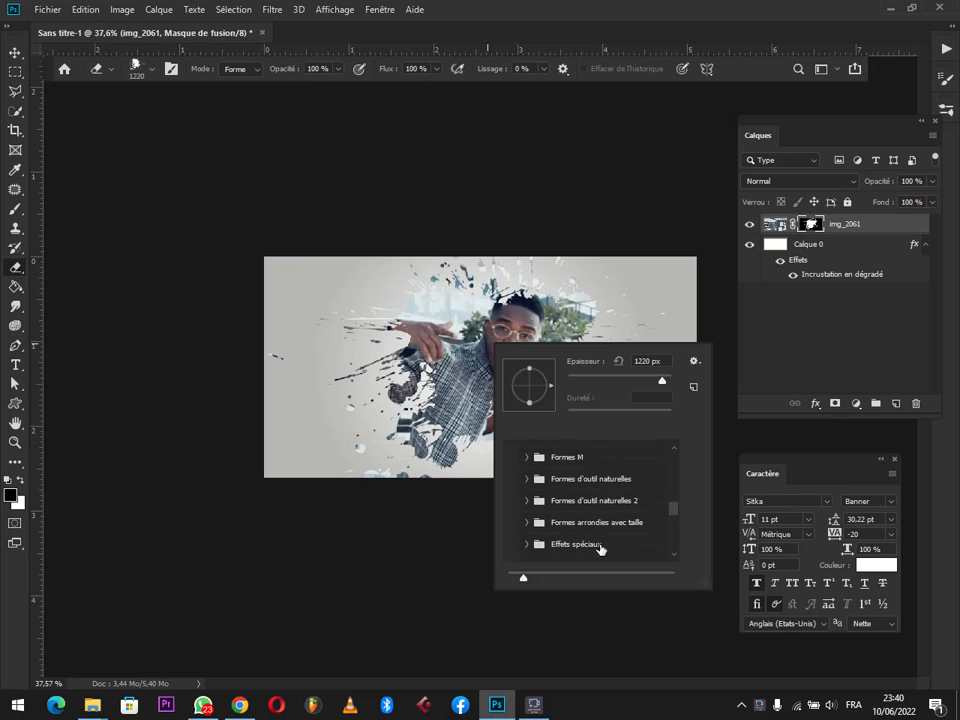
{"action": "scroll", "coordinate": [601, 549], "scroll_direction": "up", "scroll_amount": 5}
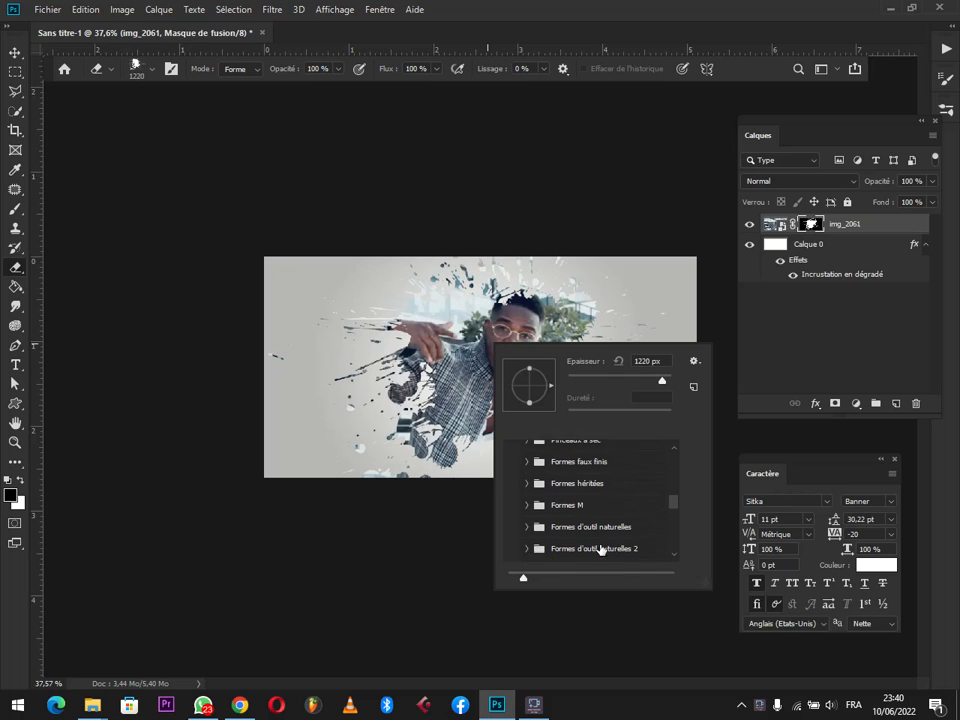
{"action": "scroll", "coordinate": [601, 549], "scroll_direction": "up", "scroll_amount": 3}
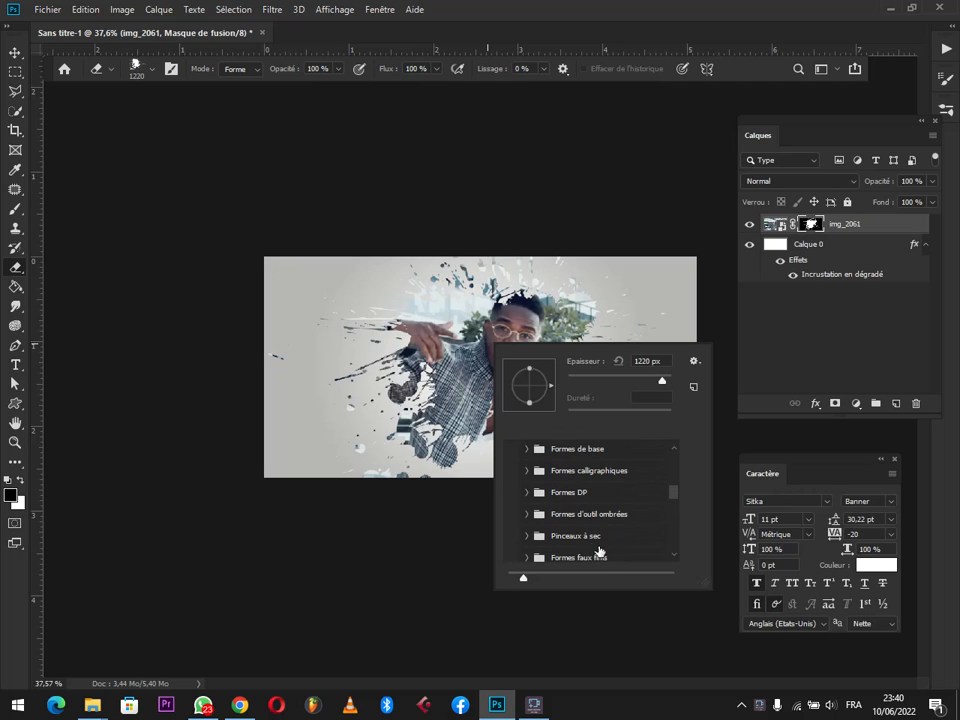
Expand the Formes calligraphiques subgroup, choose the Plat 10 px brush and set its size to 483 px.
{"action": "left_click", "coordinate": [527, 470]}
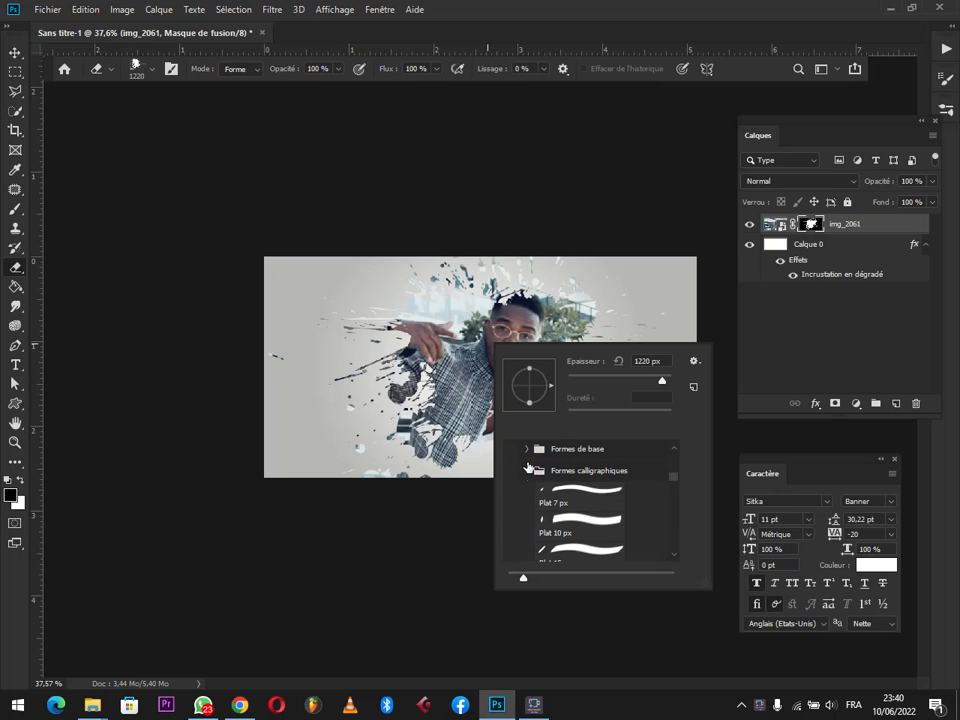
{"action": "scroll", "coordinate": [585, 540], "scroll_direction": "down", "scroll_amount": 3}
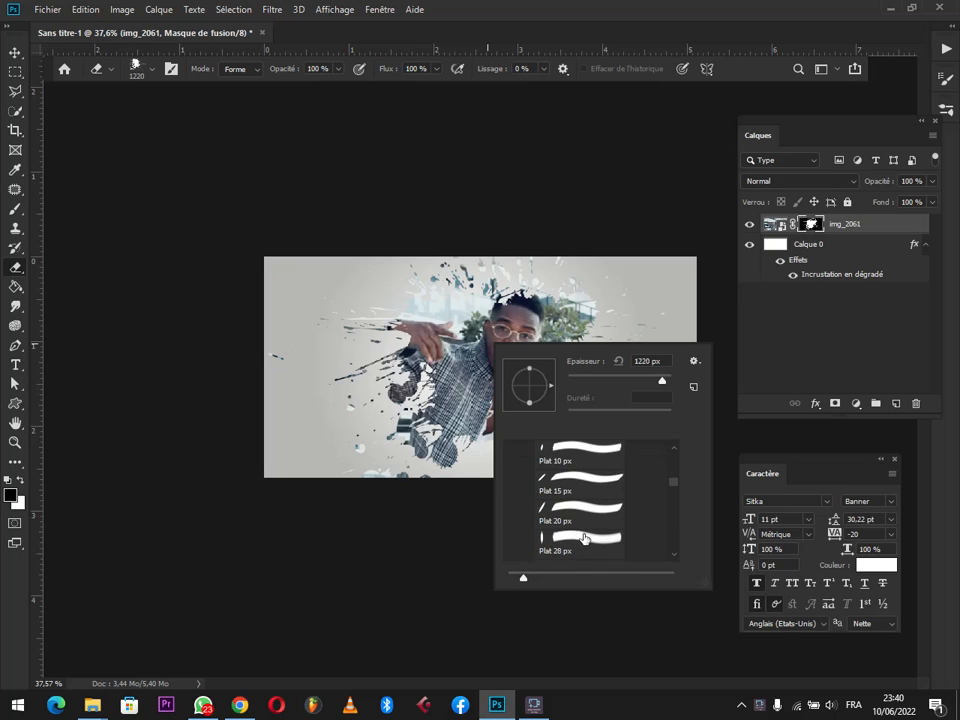
{"action": "left_click", "coordinate": [578, 455]}
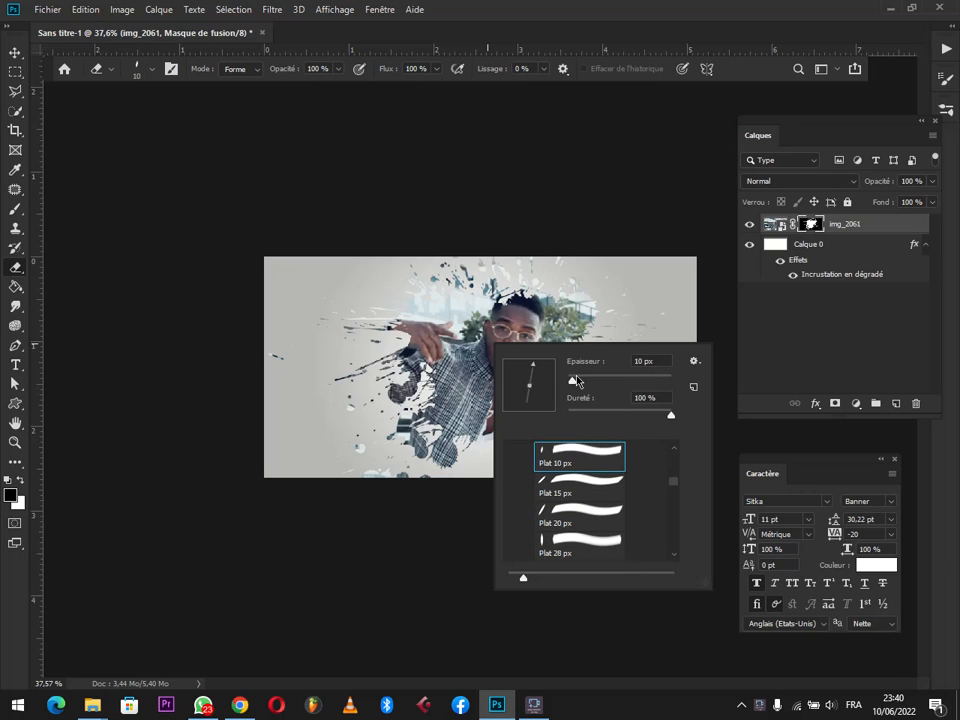
{"action": "left_click_drag", "start_coordinate": [571, 390], "coordinate": [660, 388]}
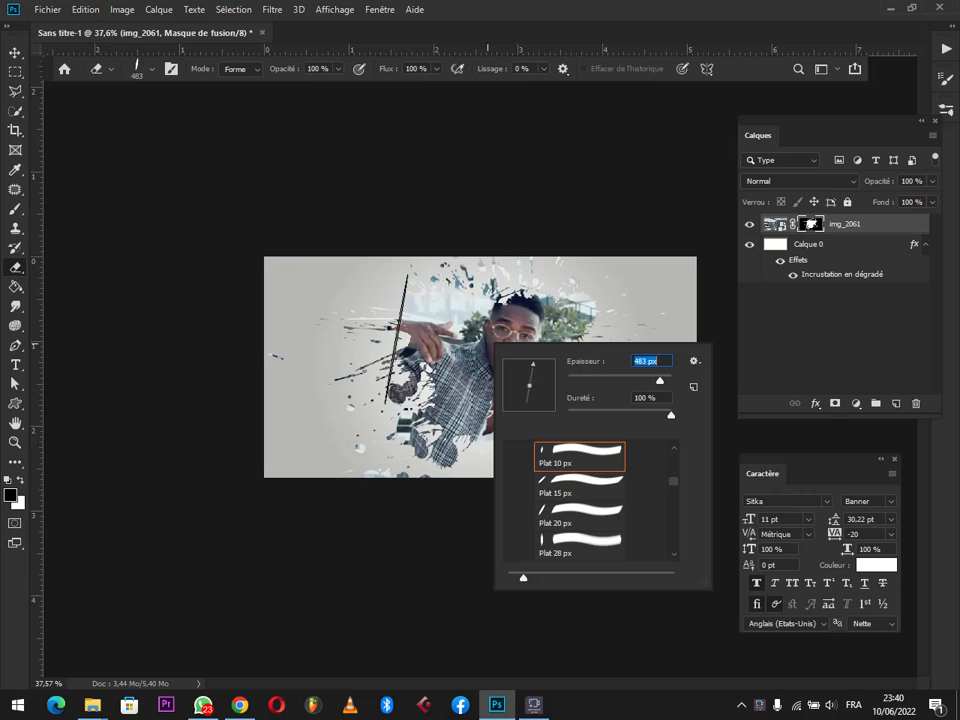
Switch to the Plat 20 px brush at 483 px and angle its tip along a diagonal rising to the right.
{"action": "left_click", "coordinate": [602, 511]}
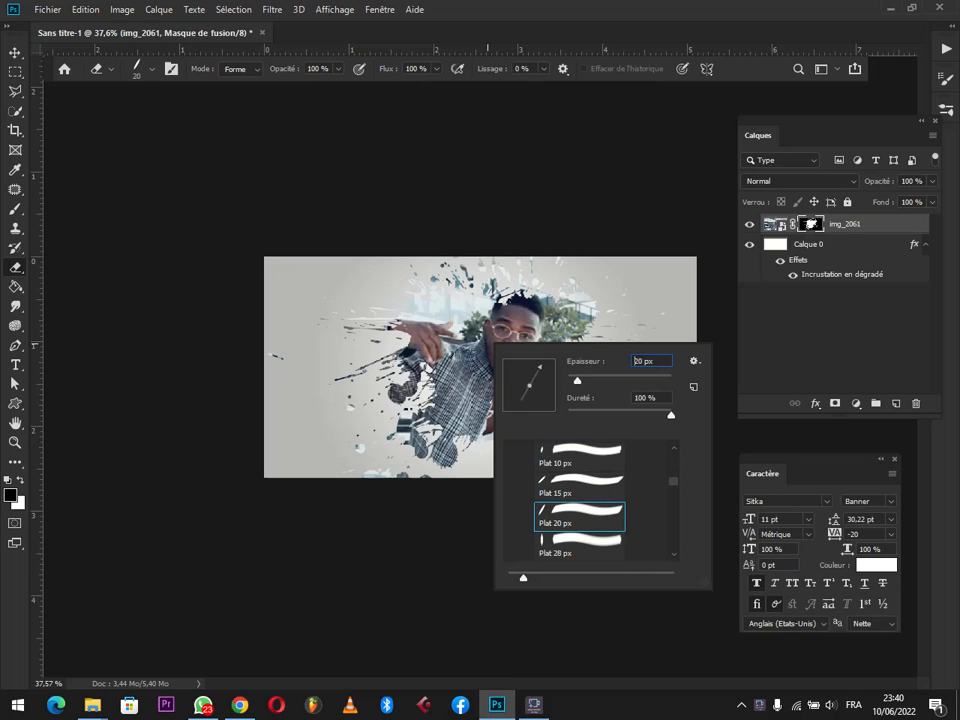
{"action": "left_click_drag", "start_coordinate": [577, 383], "coordinate": [614, 391]}
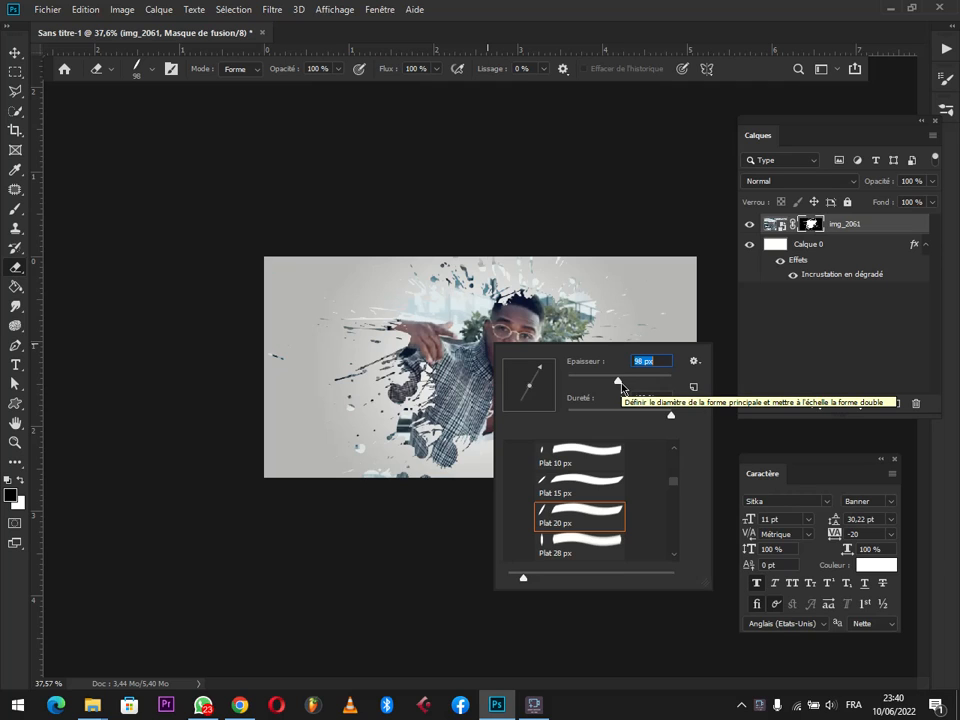
{"action": "left_click_drag", "start_coordinate": [621, 388], "coordinate": [654, 384]}
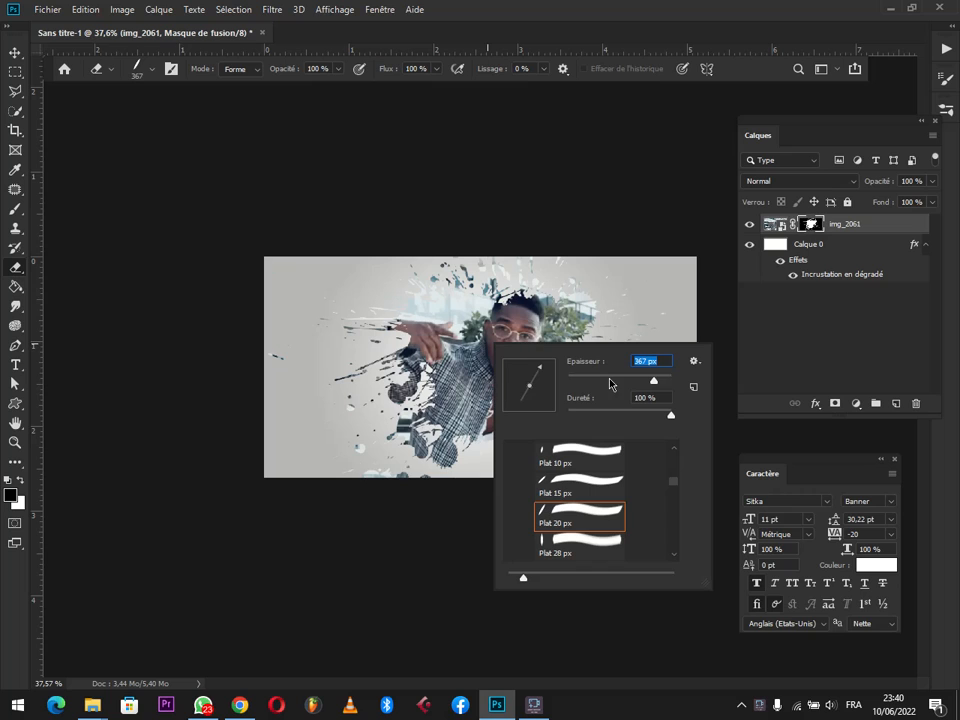
{"action": "left_click", "coordinate": [662, 387]}
{"action": "left_click", "coordinate": [668, 379]}
{"action": "left_click", "coordinate": [658, 377]}
{"action": "left_click", "coordinate": [540, 390]}
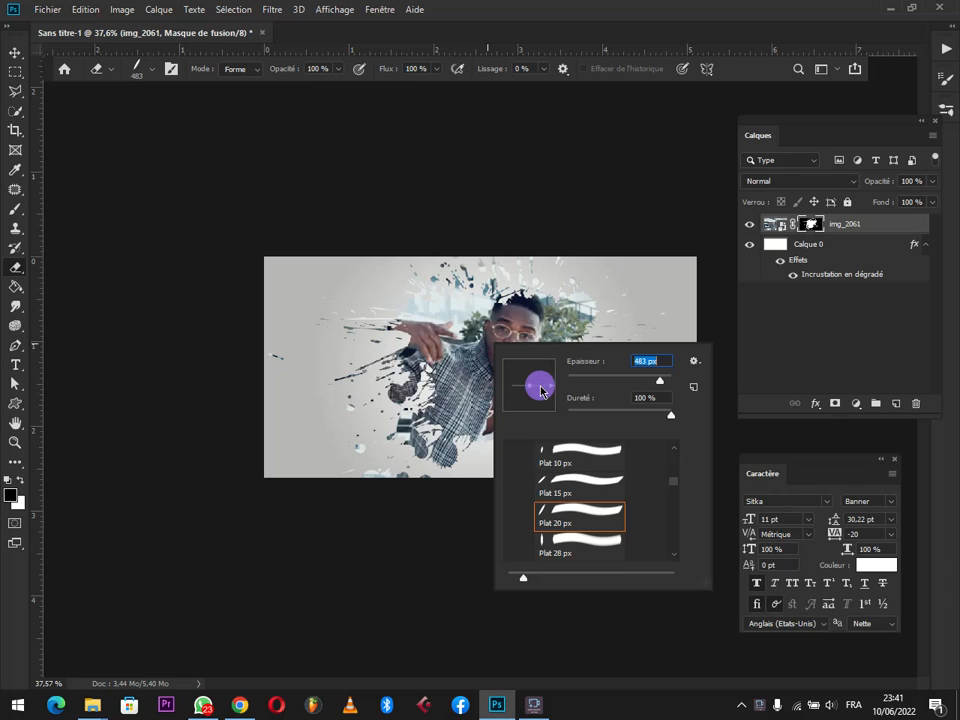
{"action": "left_click_drag", "start_coordinate": [541, 391], "coordinate": [552, 371]}
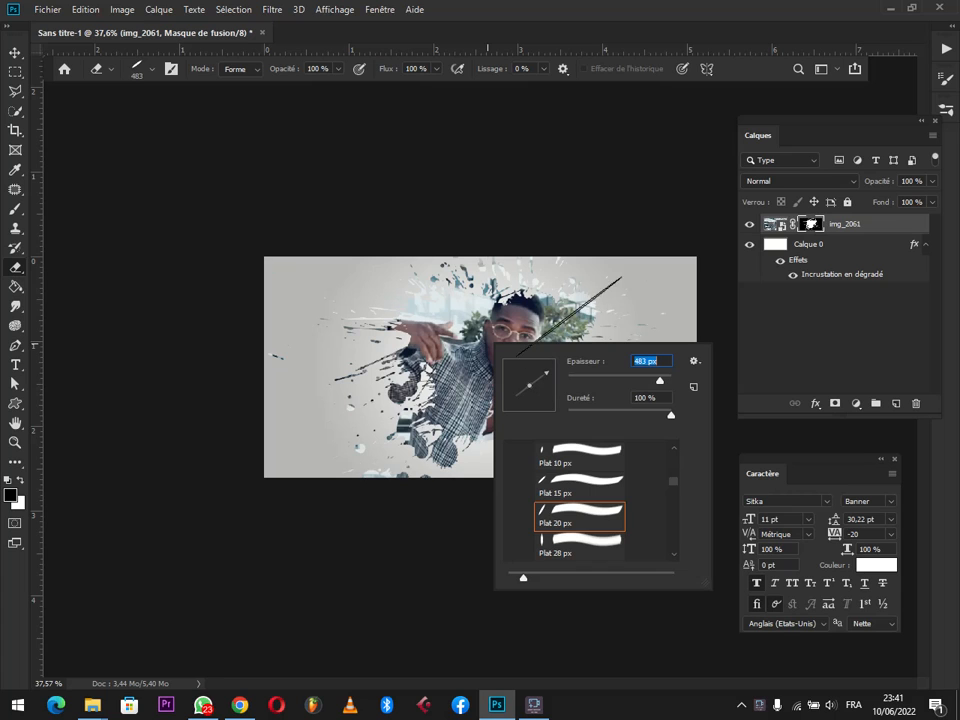
{"action": "left_click", "coordinate": [560, 295]}
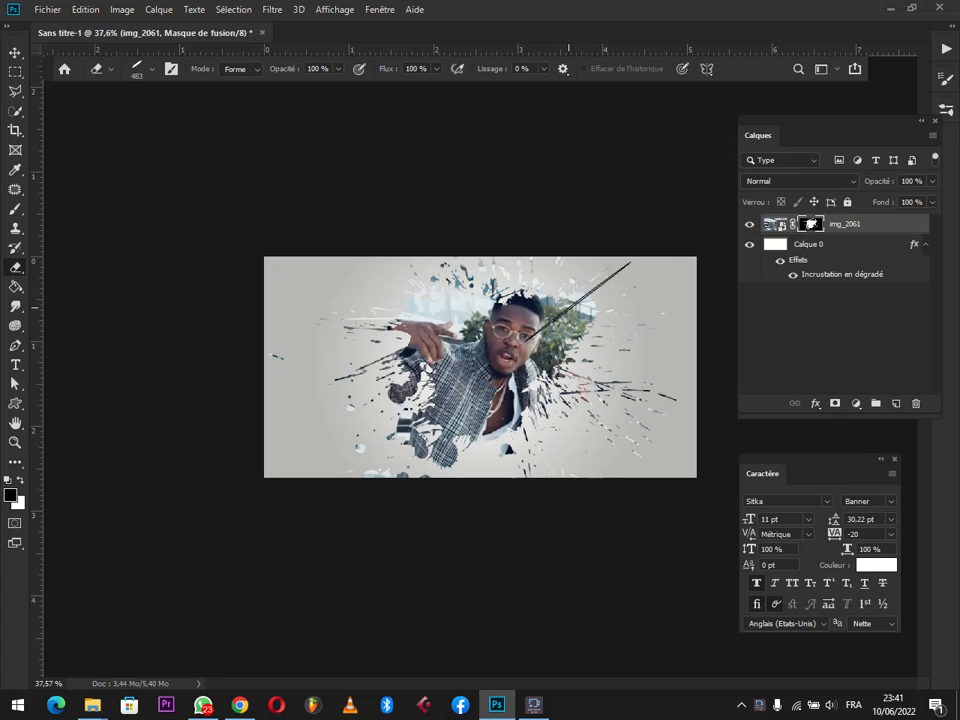
{"action": "left_click", "coordinate": [596, 285]}
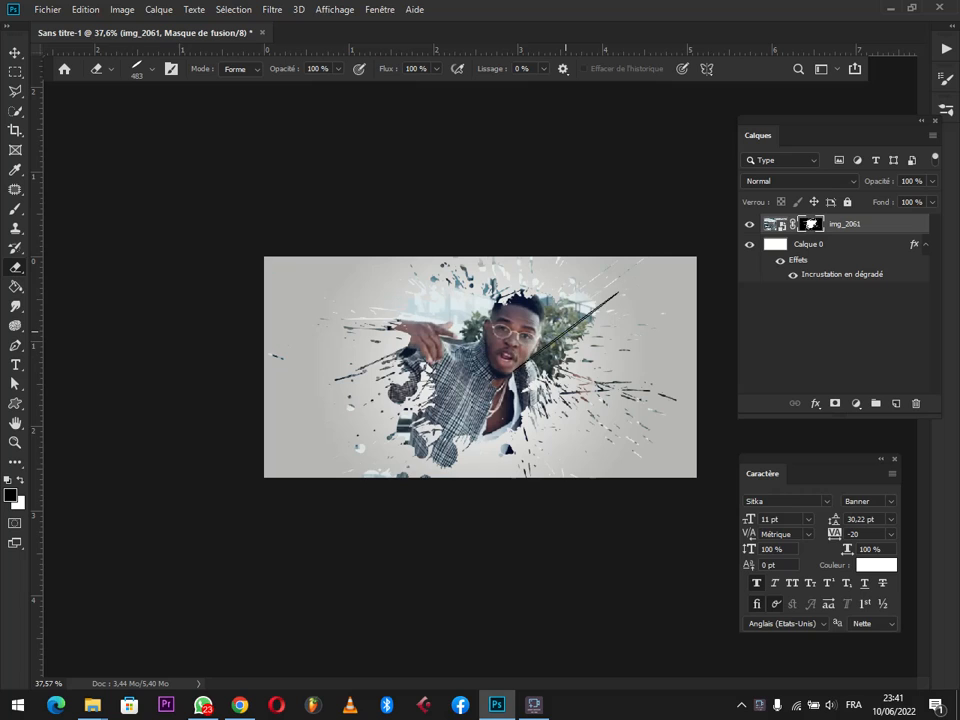
{"action": "left_click", "coordinate": [600, 311]}
{"action": "left_click", "coordinate": [601, 305]}
{"action": "left_click_drag", "start_coordinate": [601, 305], "coordinate": [615, 318]}
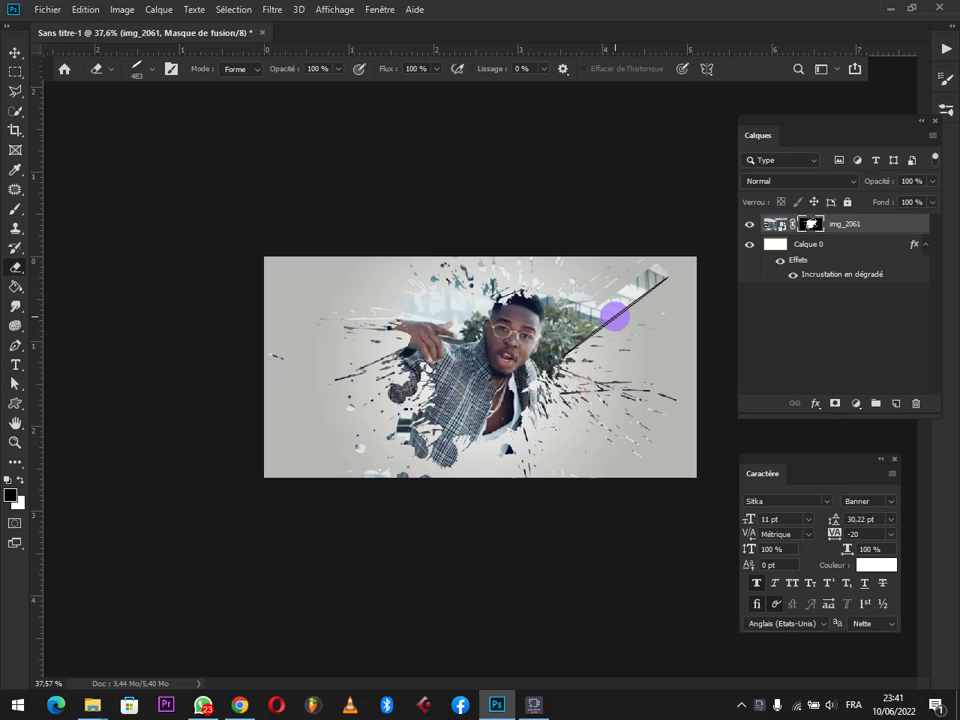
{"action": "left_click_drag", "start_coordinate": [615, 318], "coordinate": [606, 315]}
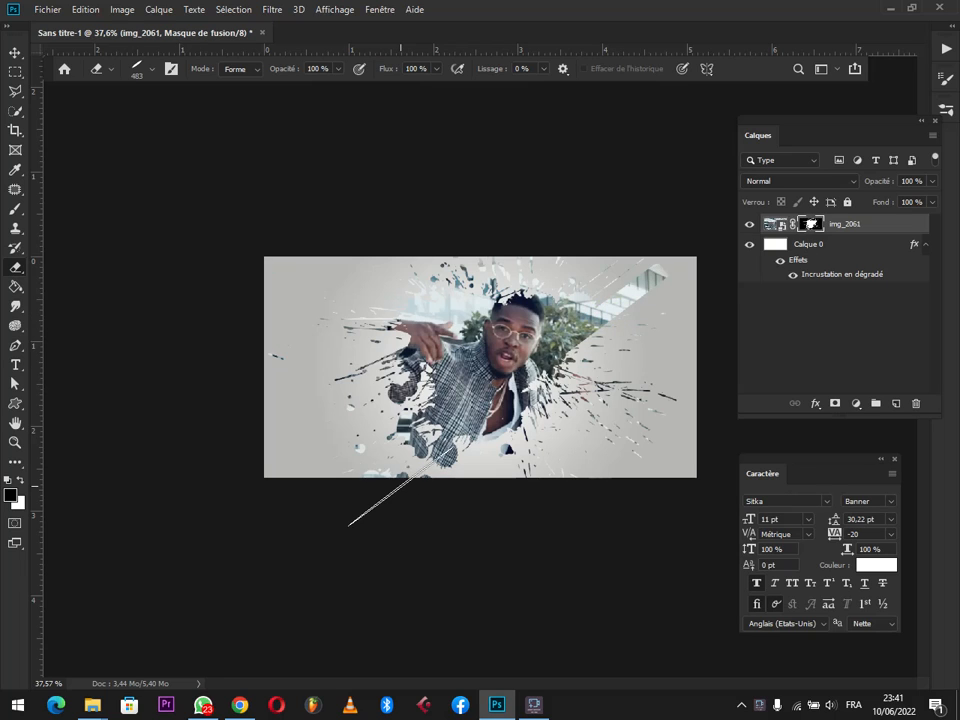
{"action": "key", "text": "ctrl+z"}
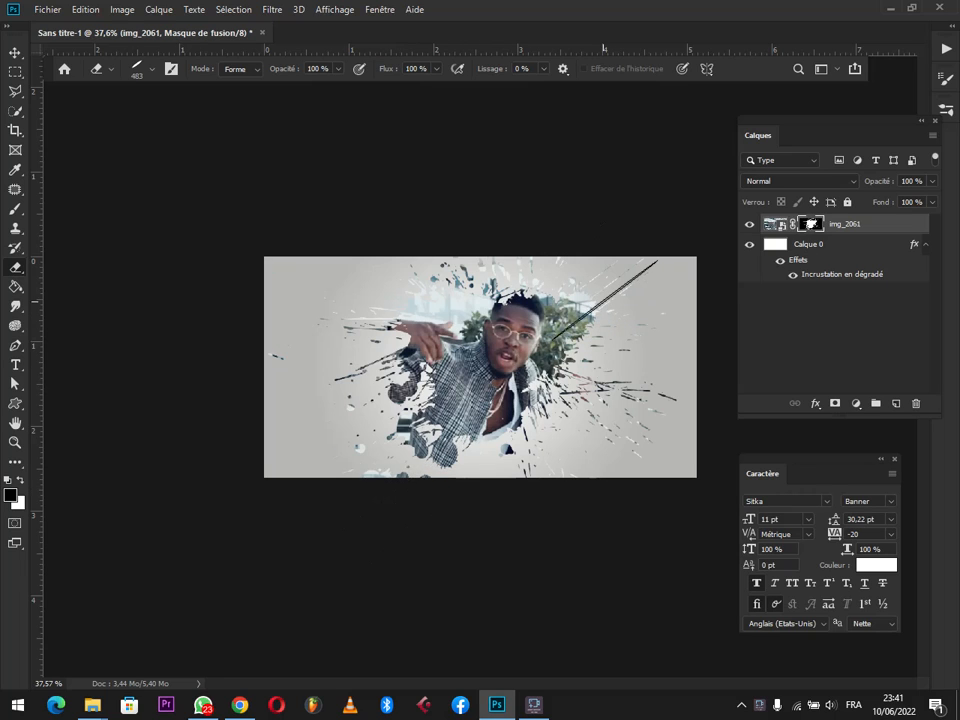
Reveal diagonal streaks of the photo through the layer mask at the portrait's upper right and lower left.
{"action": "left_click", "coordinate": [605, 299]}
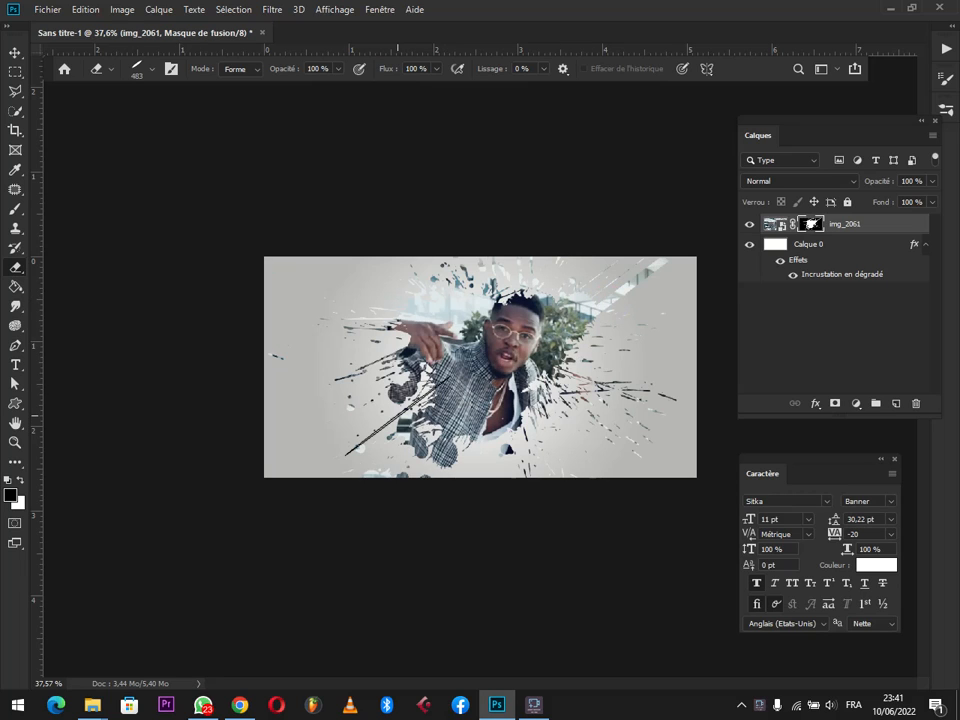
{"action": "left_click", "coordinate": [397, 414]}
{"action": "left_click_drag", "start_coordinate": [397, 414], "coordinate": [410, 420]}
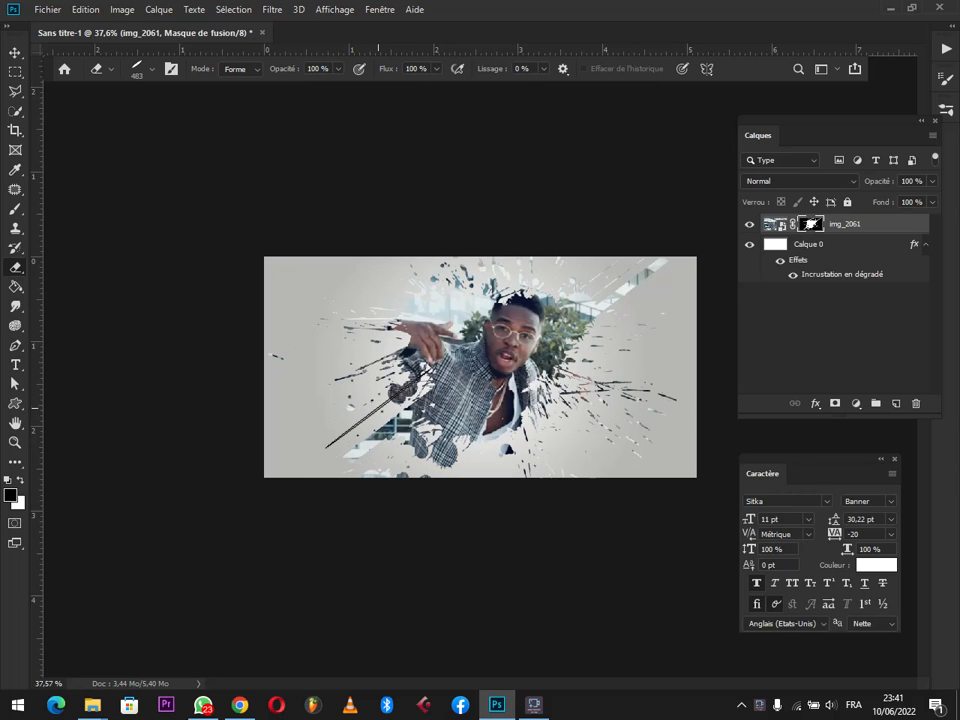
{"action": "left_click", "coordinate": [421, 369]}
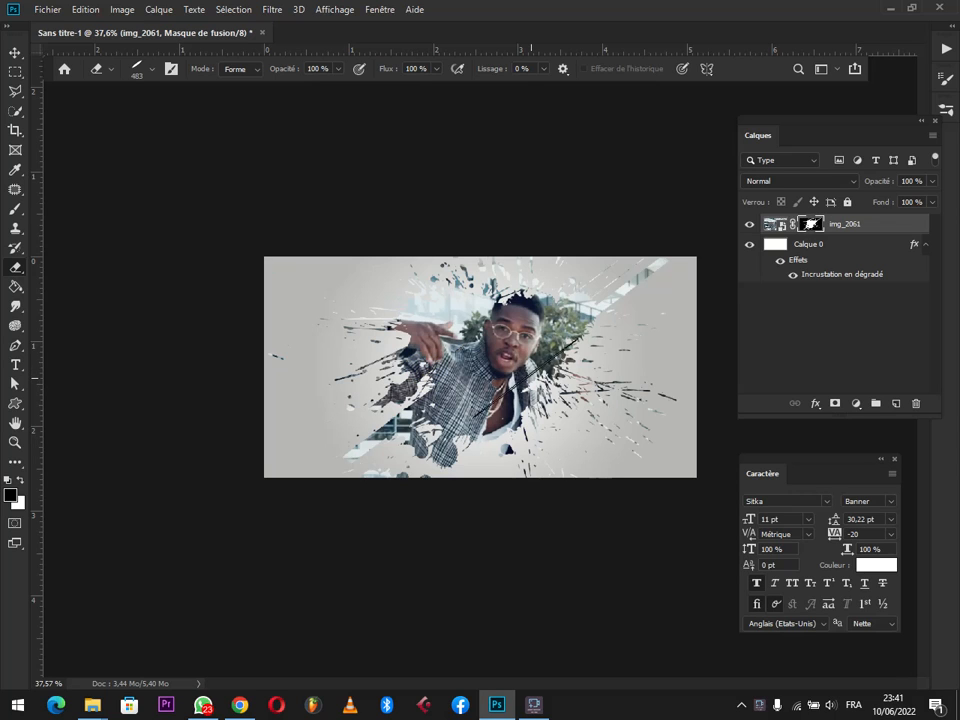
Angle the brush tip along a diagonal rising to the left and reveal photo streaks at the portrait's upper left and lower right.
{"action": "right_click", "coordinate": [497, 360]}
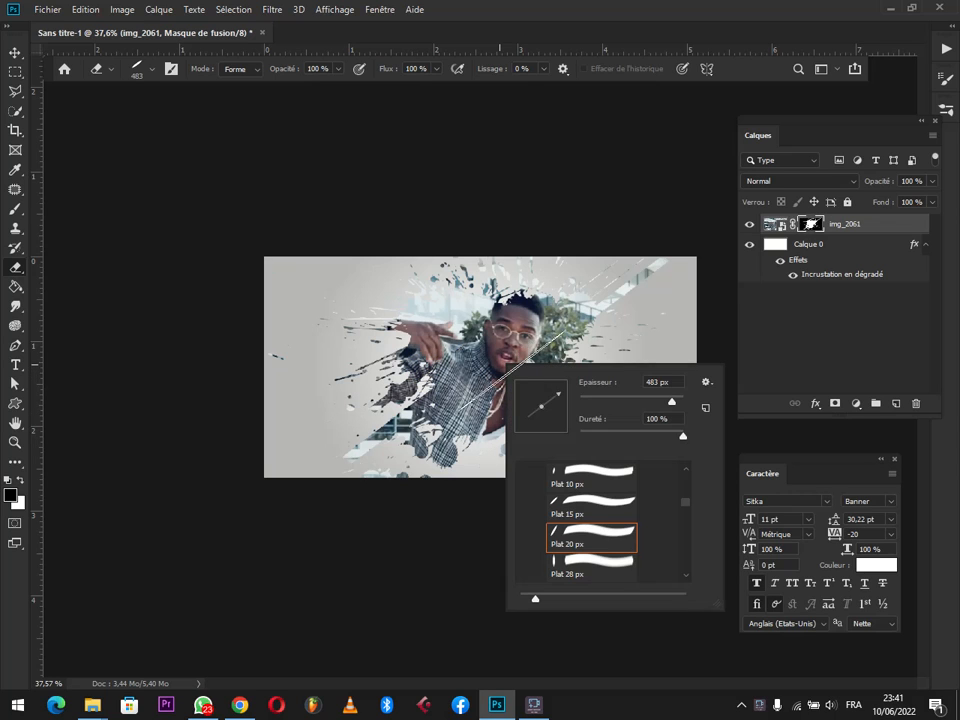
{"action": "mouse_move", "coordinate": [548, 410]}
{"action": "left_mouse_down"}
{"action": "mouse_move", "coordinate": [553, 401]}
{"action": "mouse_move", "coordinate": [566, 411]}
{"action": "mouse_move", "coordinate": [542, 369]}
{"action": "mouse_move", "coordinate": [475, 374]}
{"action": "mouse_move", "coordinate": [476, 343]}
{"action": "mouse_move", "coordinate": [458, 340]}
{"action": "left_mouse_up"}
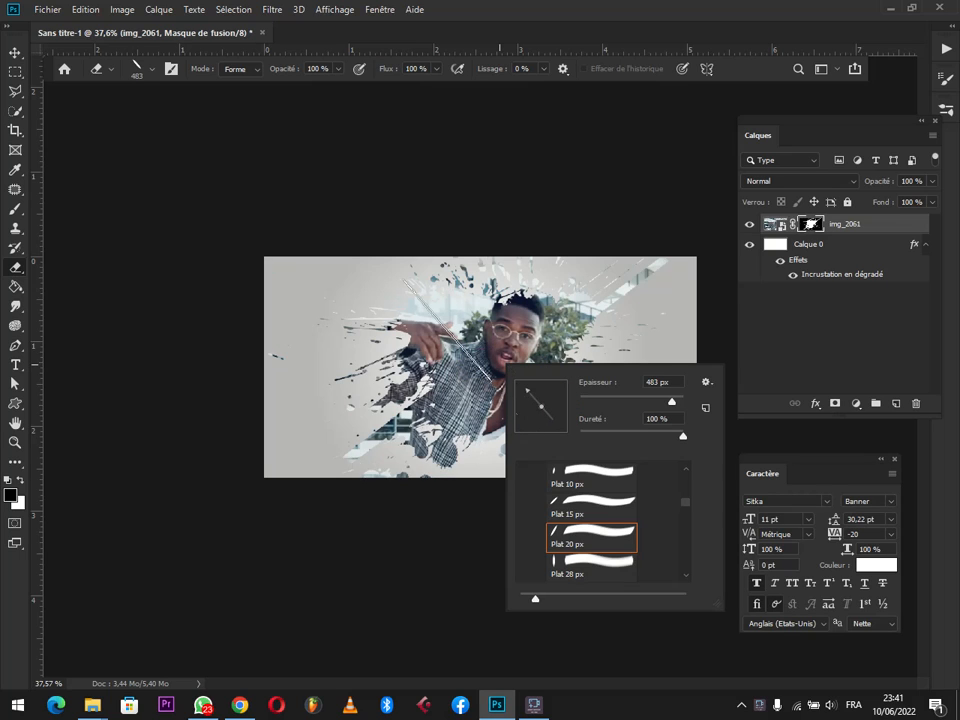
{"action": "left_click", "coordinate": [428, 316]}
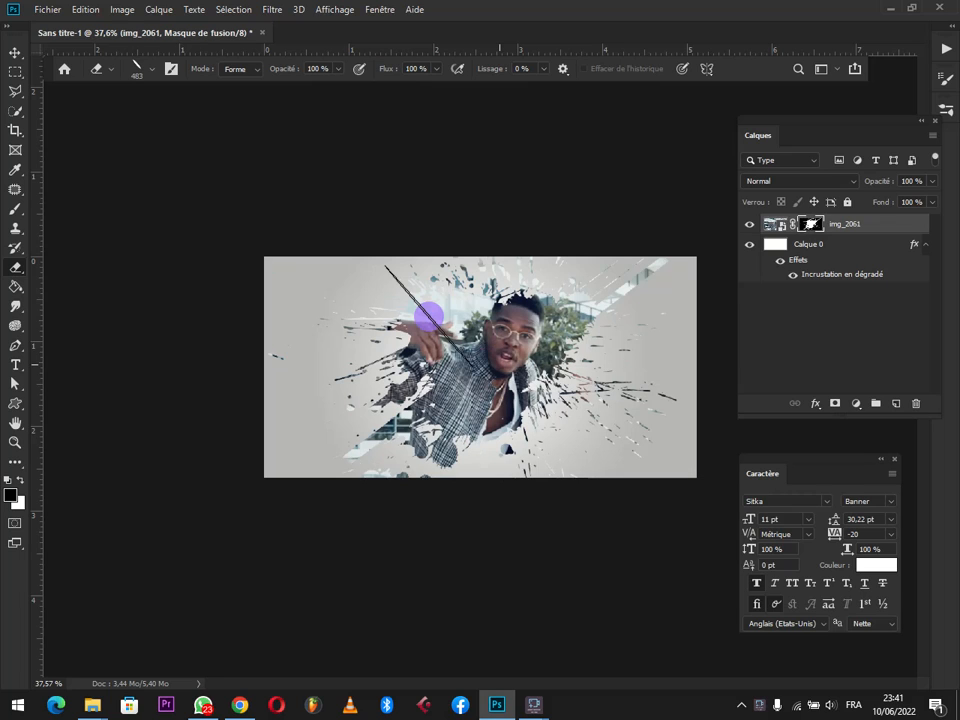
{"action": "left_click_drag", "start_coordinate": [428, 316], "coordinate": [420, 320]}
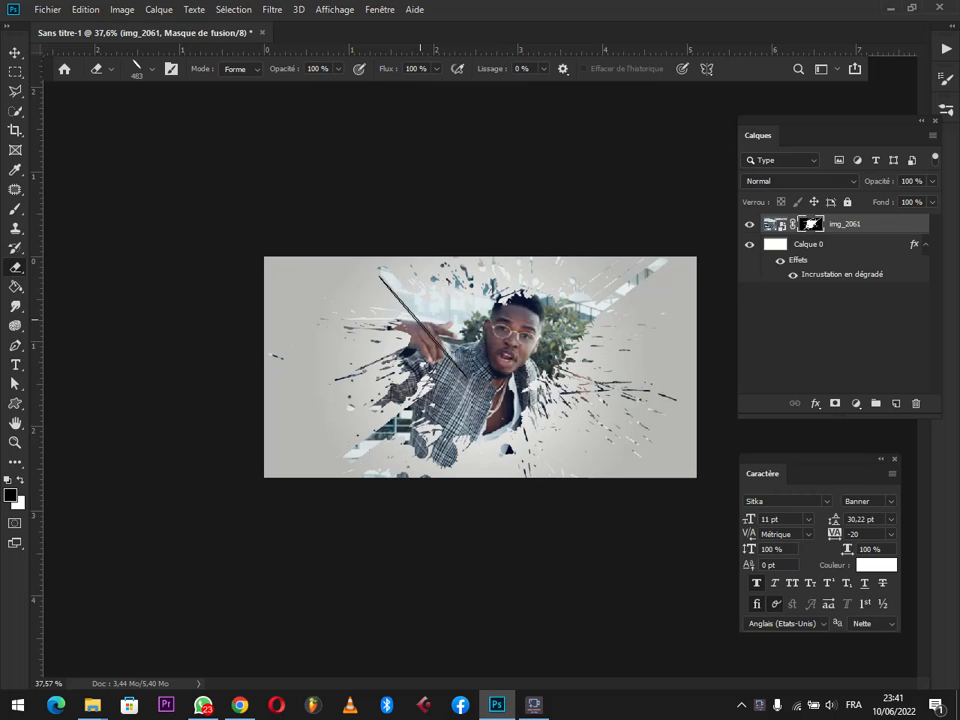
{"action": "left_click_drag", "start_coordinate": [546, 421], "coordinate": [540, 427]}
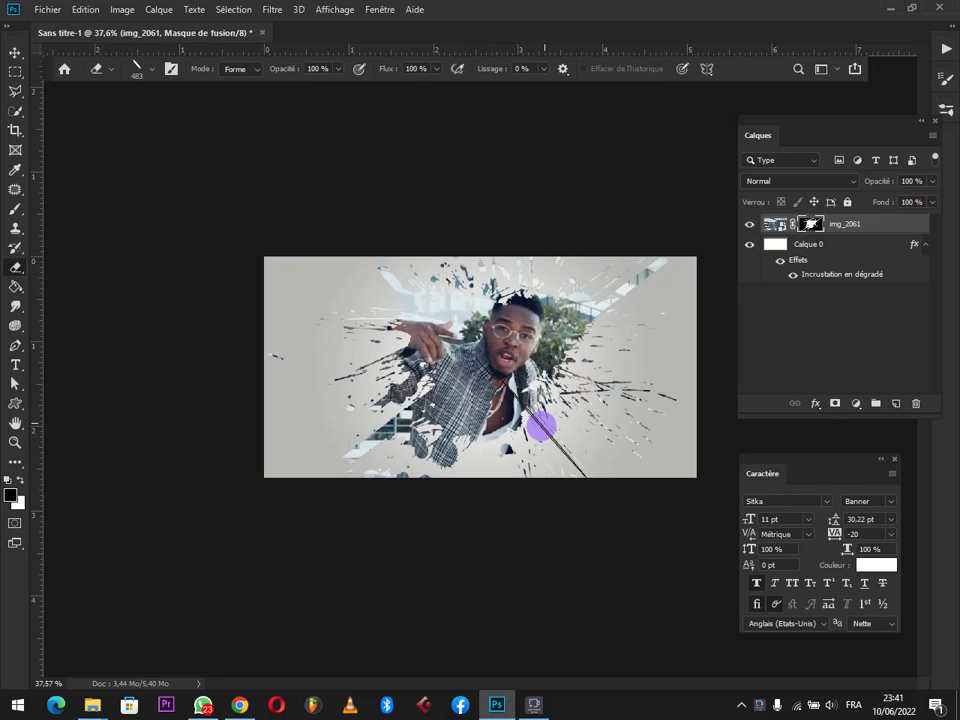
{"action": "left_click", "coordinate": [517, 366]}
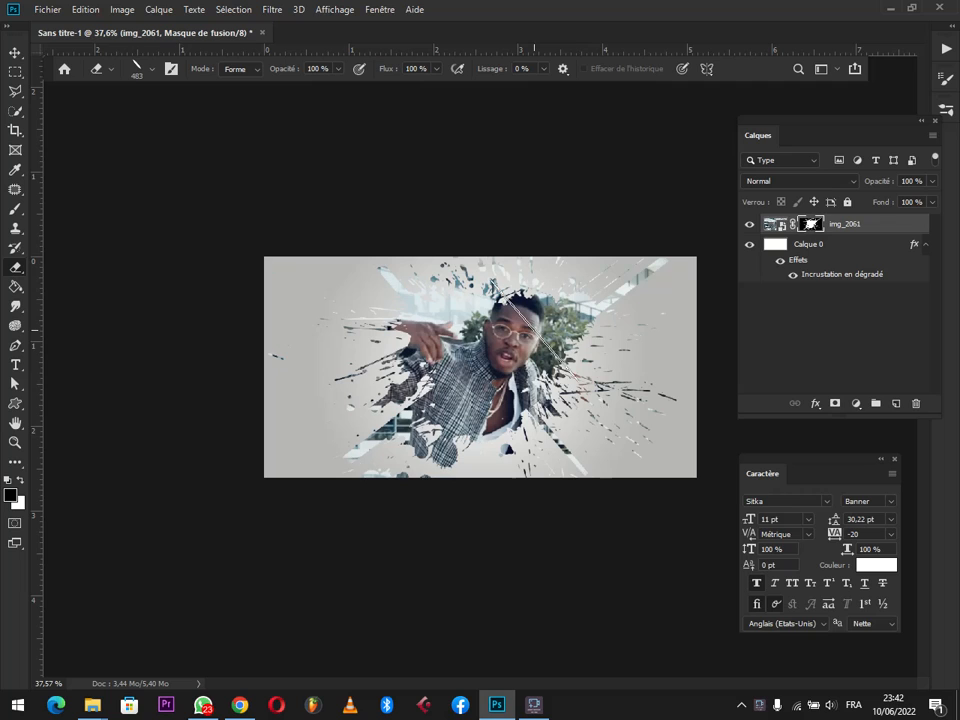
{"action": "left_click", "coordinate": [526, 328]}
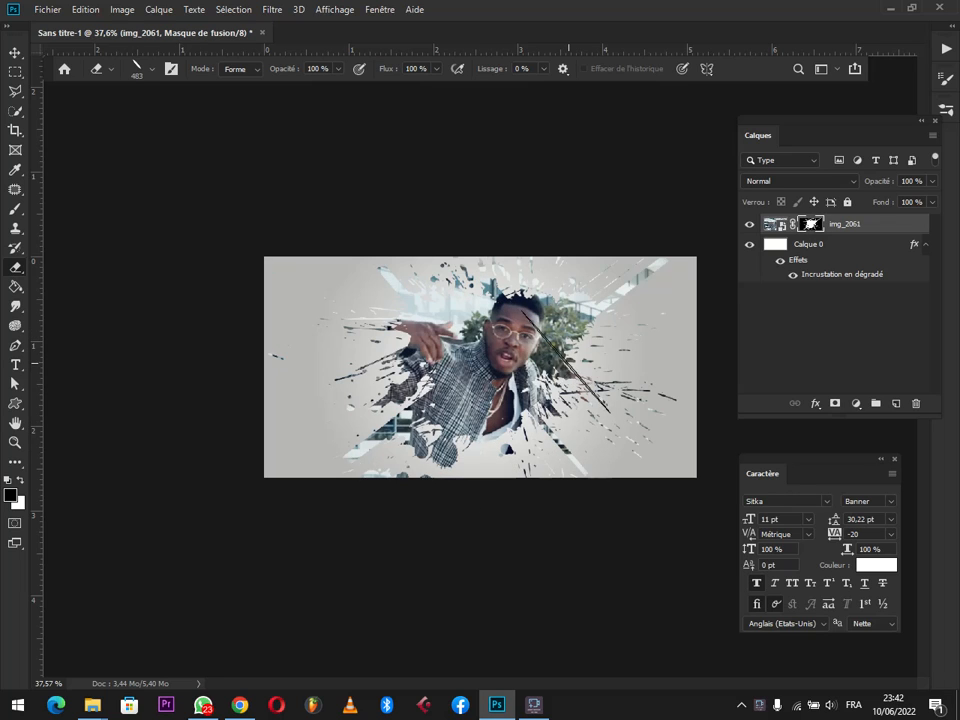
{"action": "right_click", "coordinate": [534, 350]}
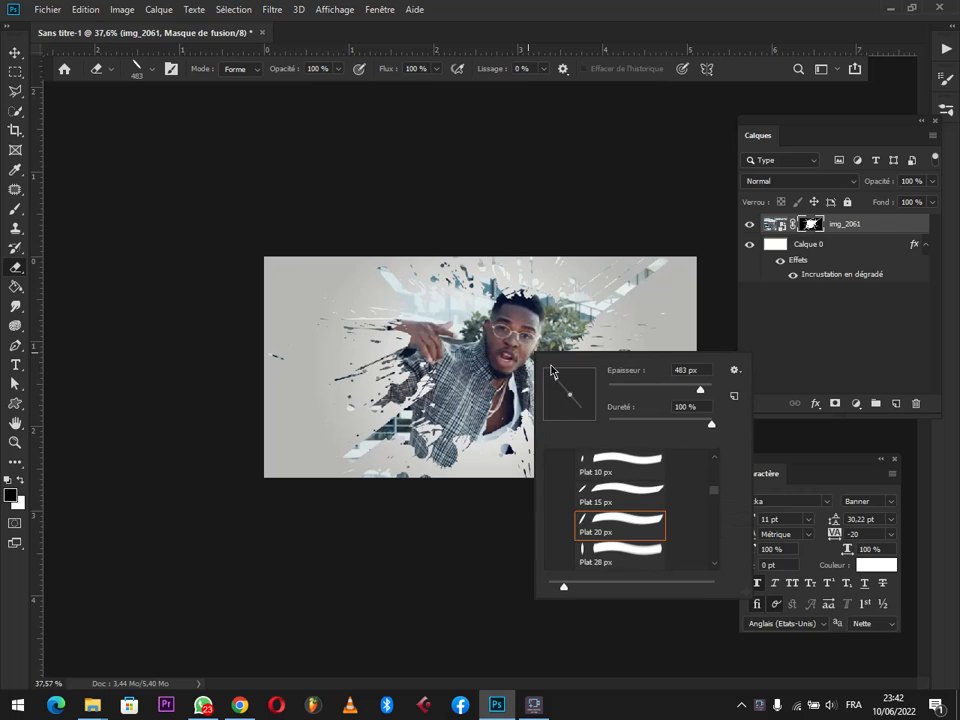
{"action": "mouse_move", "coordinate": [568, 400]}
{"action": "left_mouse_down"}
{"action": "mouse_move", "coordinate": [568, 376]}
{"action": "mouse_move", "coordinate": [585, 373]}
{"action": "mouse_move", "coordinate": [587, 411]}
{"action": "left_mouse_up"}
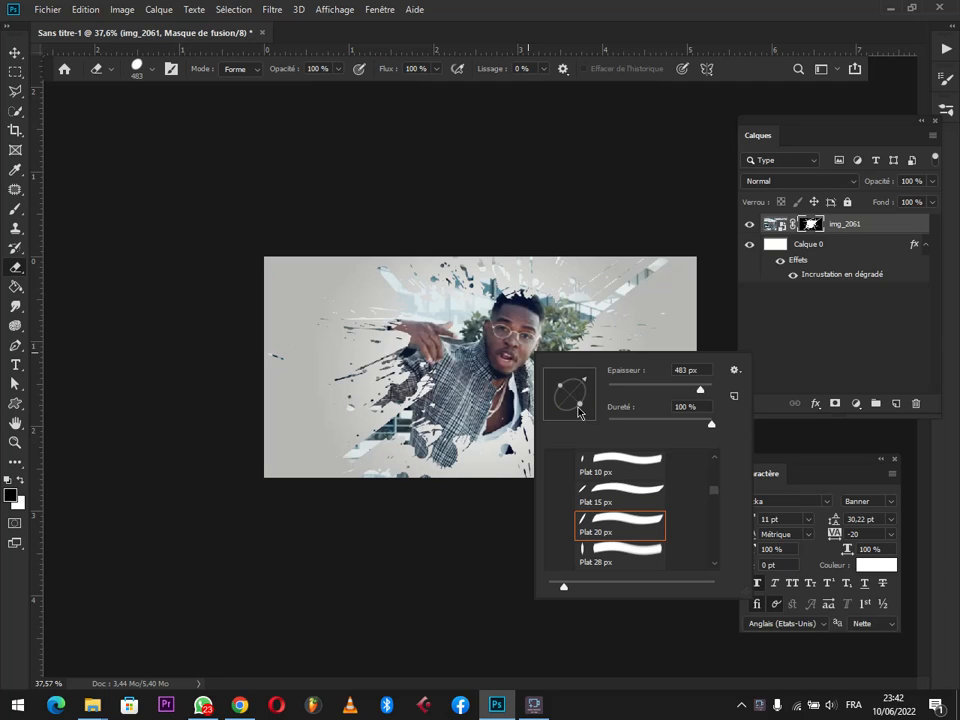
{"action": "left_click", "coordinate": [569, 399]}
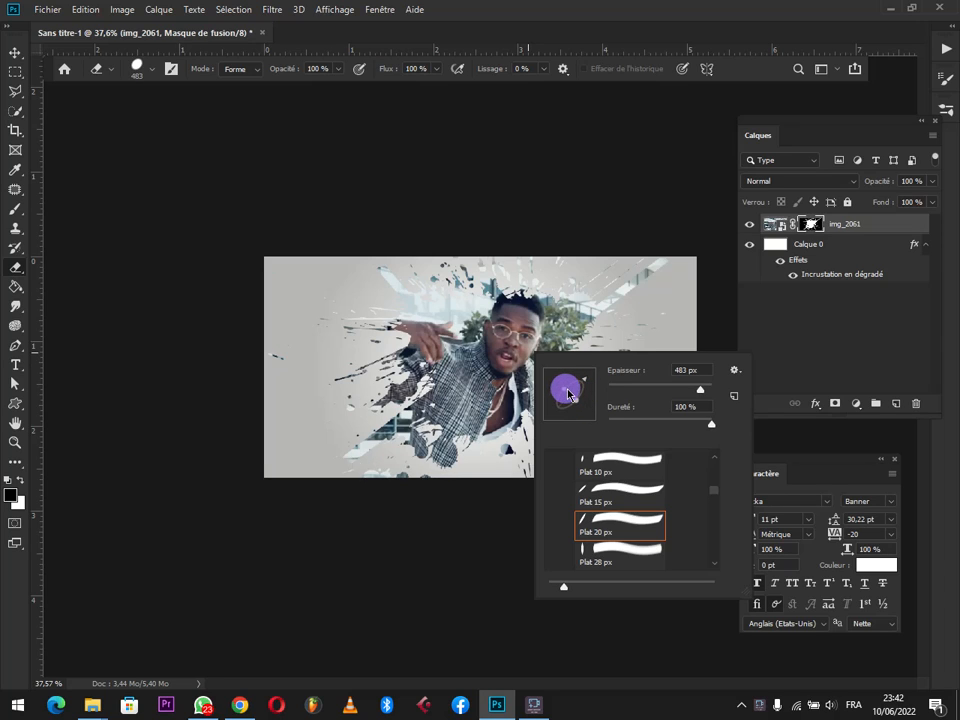
{"action": "left_click", "coordinate": [626, 491]}
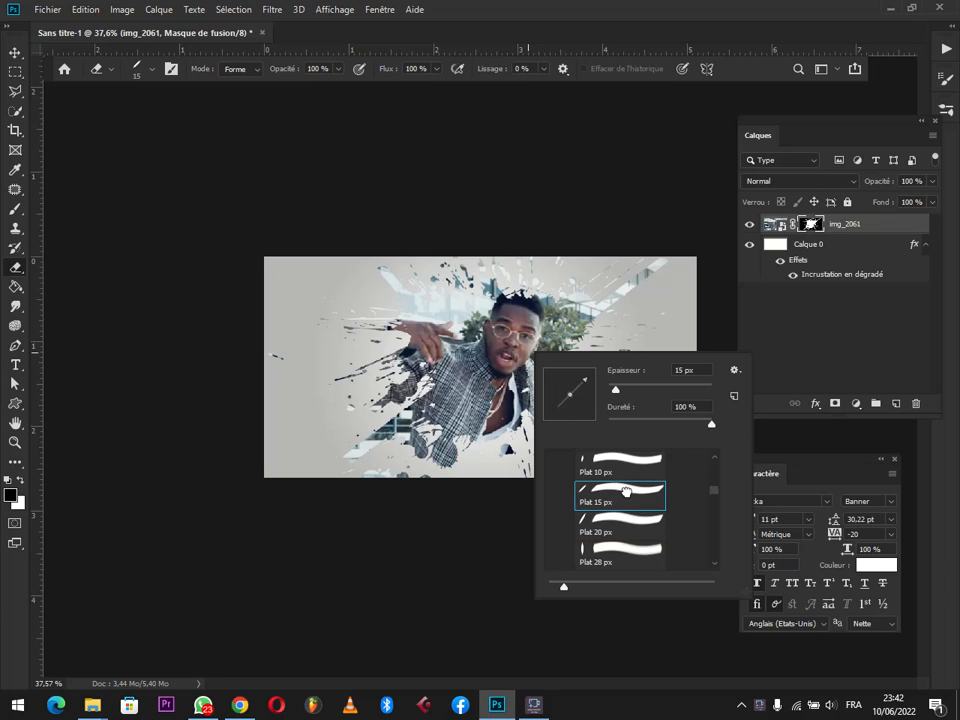
Choose the Plat 20 px brush, angle its tip along a diagonal rising to the right and set its size to 483 px.
{"action": "left_click", "coordinate": [621, 519]}
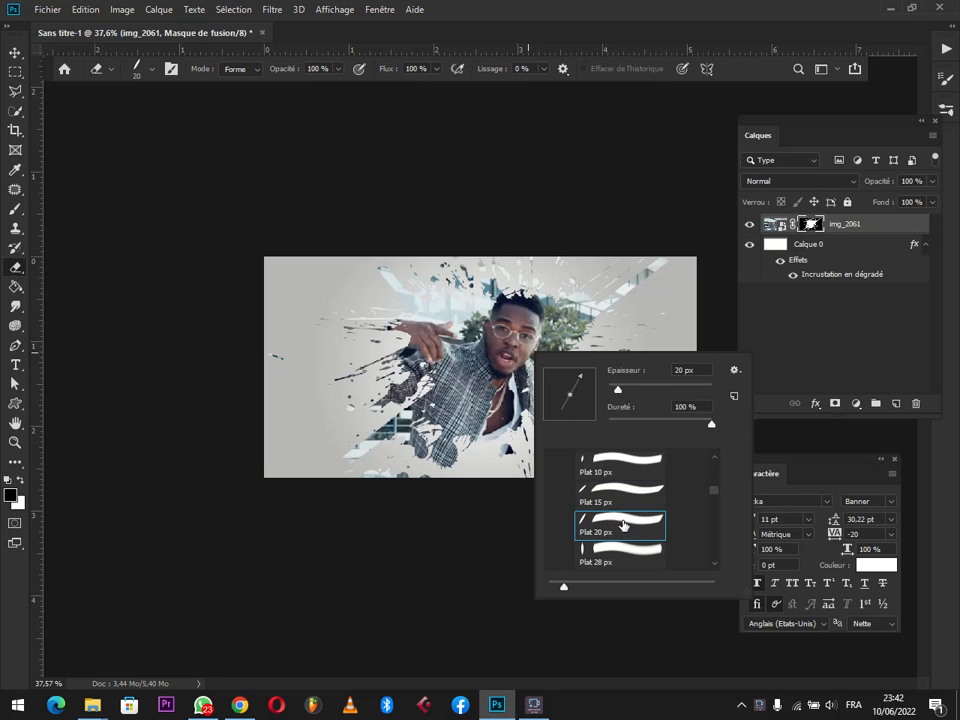
{"action": "left_click", "coordinate": [581, 400]}
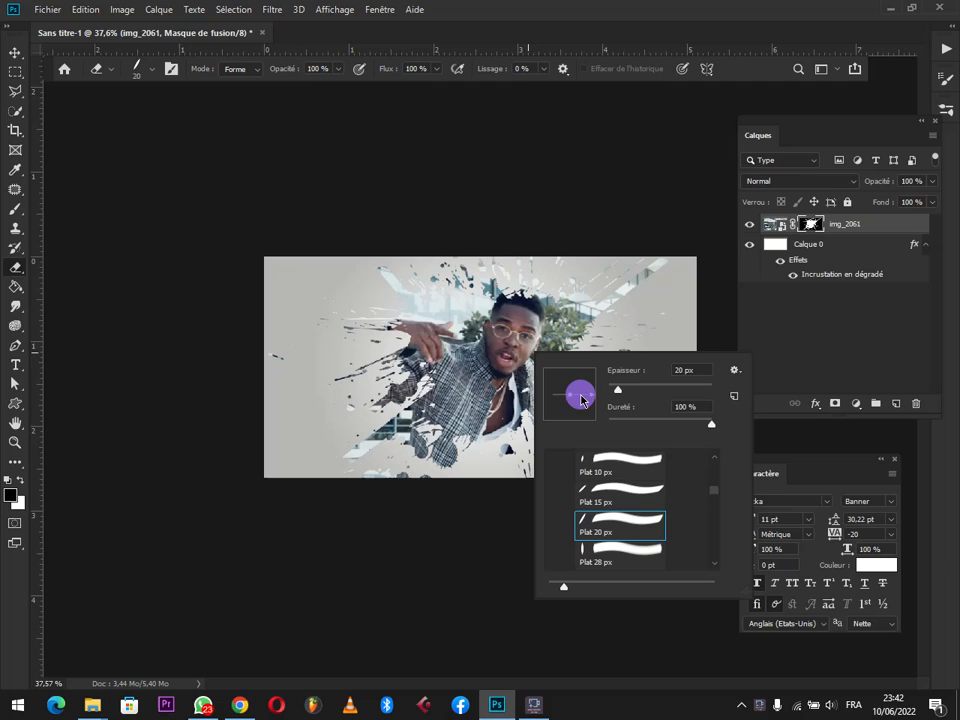
{"action": "mouse_move", "coordinate": [581, 400]}
{"action": "left_mouse_down"}
{"action": "mouse_move", "coordinate": [588, 368]}
{"action": "mouse_move", "coordinate": [600, 378]}
{"action": "mouse_move", "coordinate": [601, 367]}
{"action": "left_mouse_up"}
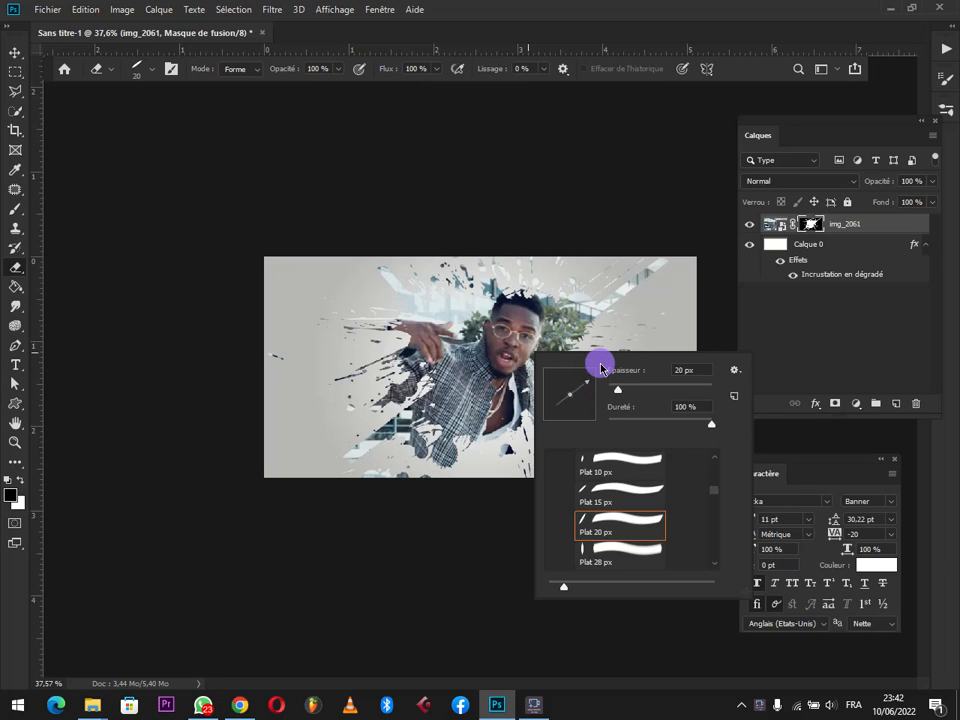
{"action": "left_click", "coordinate": [637, 403]}
{"action": "left_click_drag", "start_coordinate": [625, 390], "coordinate": [689, 395]}
{"action": "left_click_drag", "start_coordinate": [700, 396], "coordinate": [701, 392]}
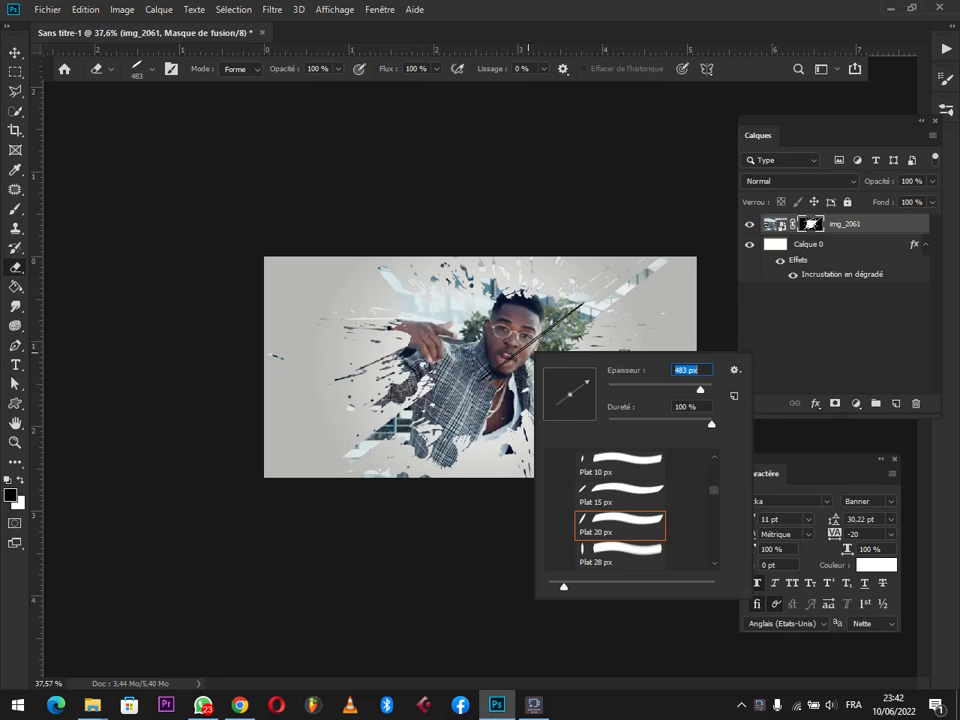
{"action": "left_click", "coordinate": [521, 359]}
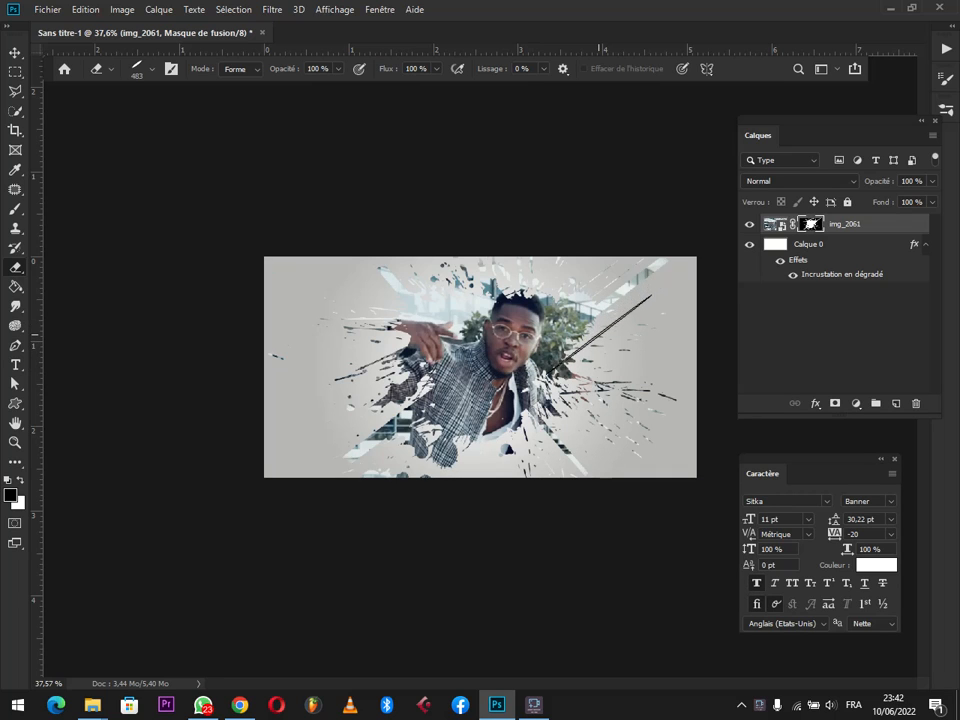
Reveal additional thin photo streaks parallel to the existing diagonals at the portrait's right side and lower left.
{"action": "left_click", "coordinate": [599, 334]}
{"action": "left_click", "coordinate": [599, 335]}
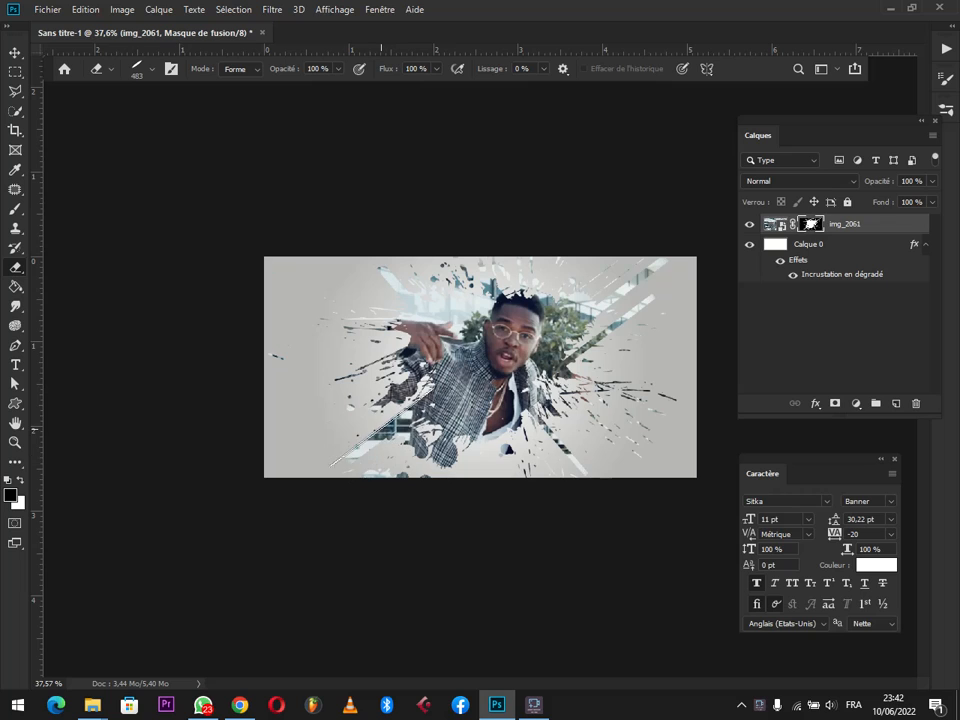
{"action": "left_click", "coordinate": [380, 413]}
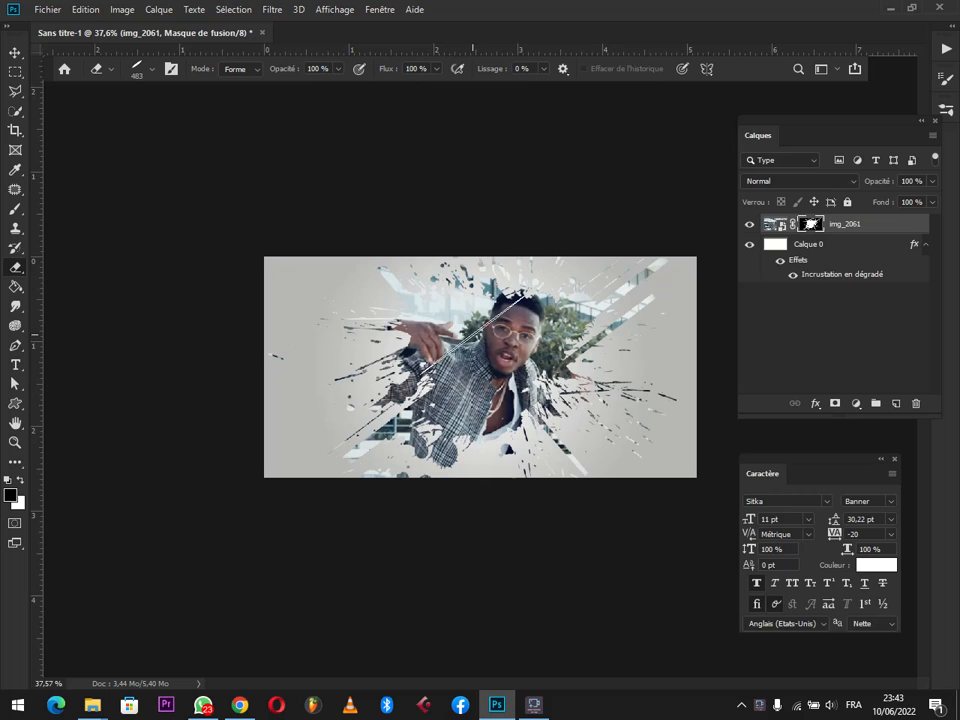
Collapse the Formes calligraphiques subgroup, expand the Splatters 2 group and choose the splatter 4 brush.
{"action": "right_click", "coordinate": [535, 364]}
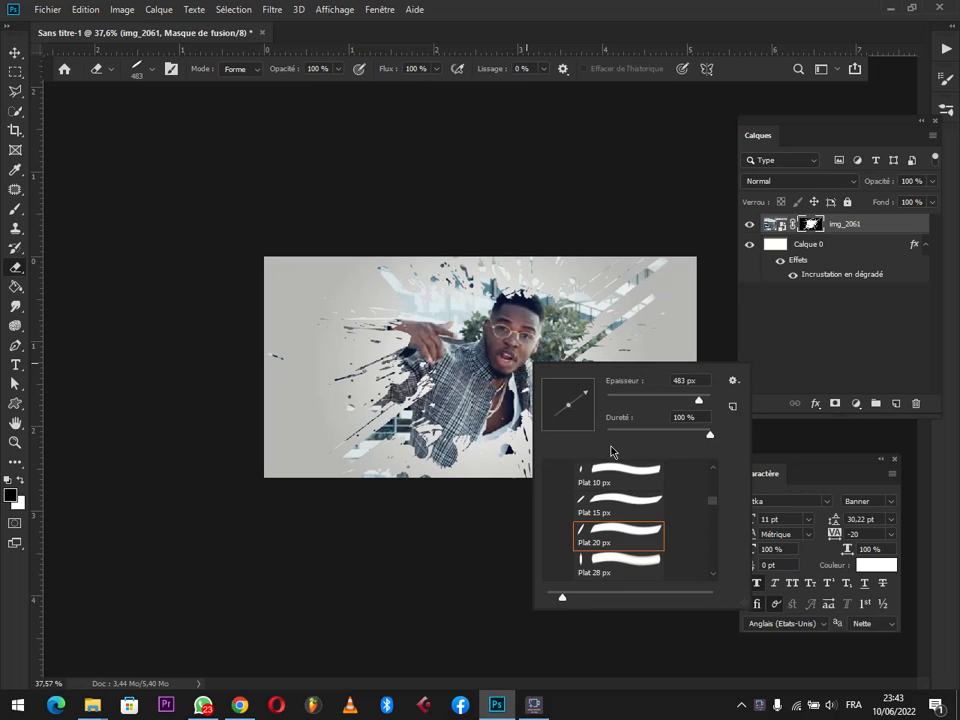
{"action": "scroll", "coordinate": [585, 517], "scroll_direction": "up", "scroll_amount": 4}
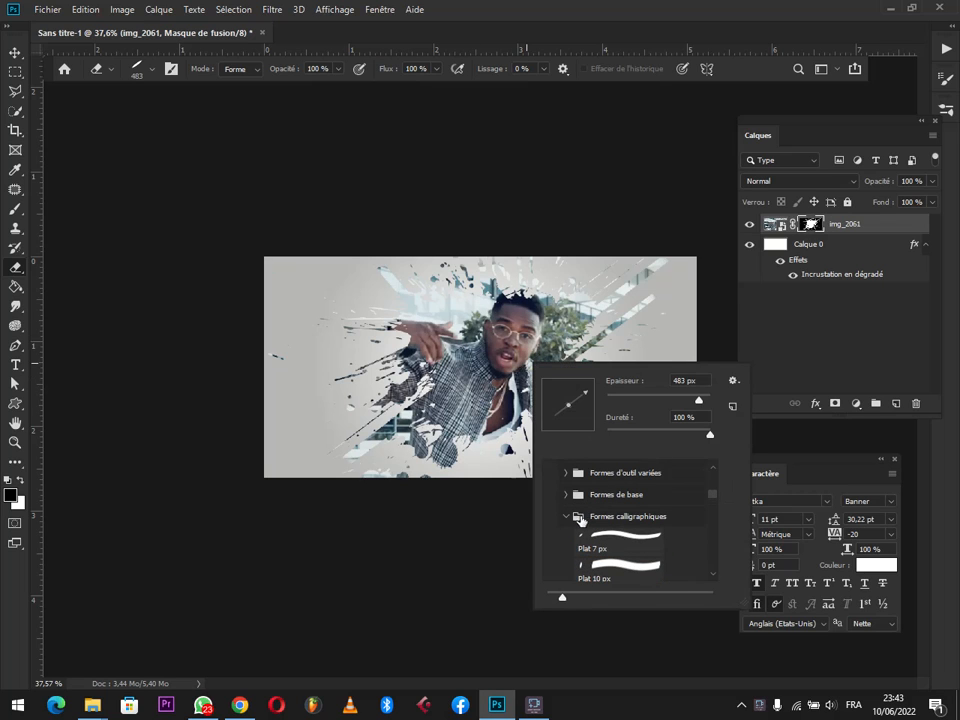
{"action": "left_click", "coordinate": [564, 520]}
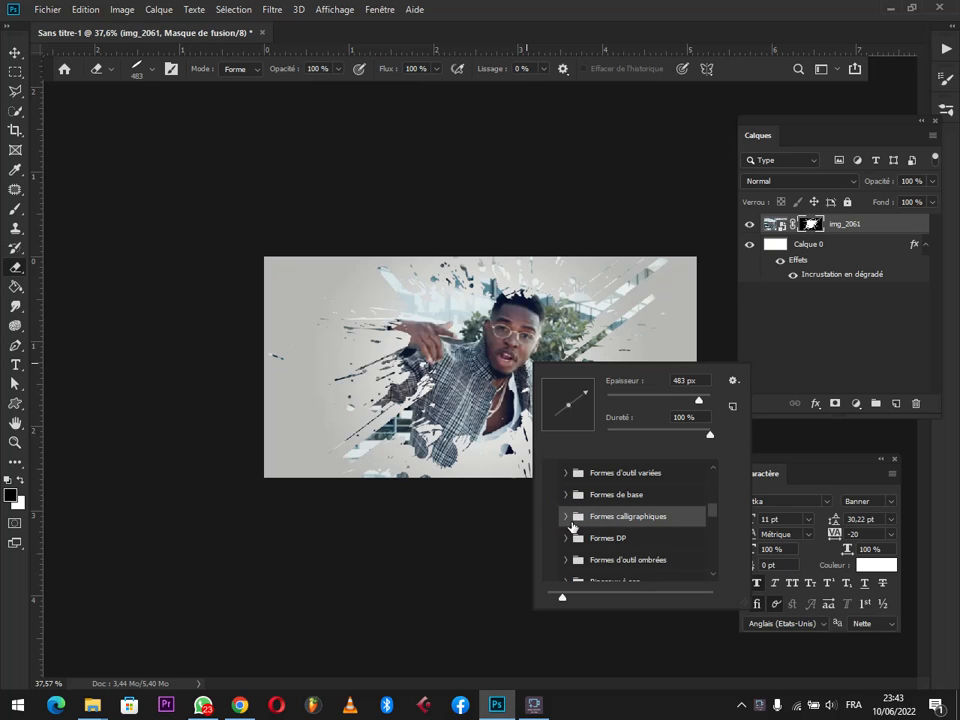
{"action": "scroll", "coordinate": [571, 527], "scroll_direction": "down", "scroll_amount": 4}
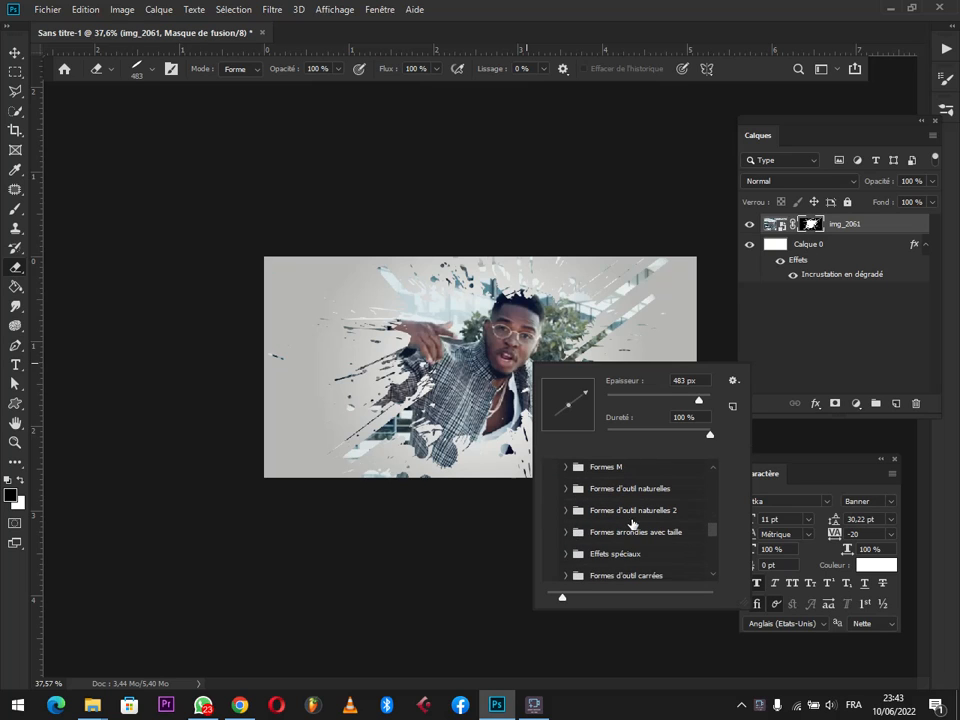
{"action": "scroll", "coordinate": [631, 554], "scroll_direction": "down", "scroll_amount": 6}
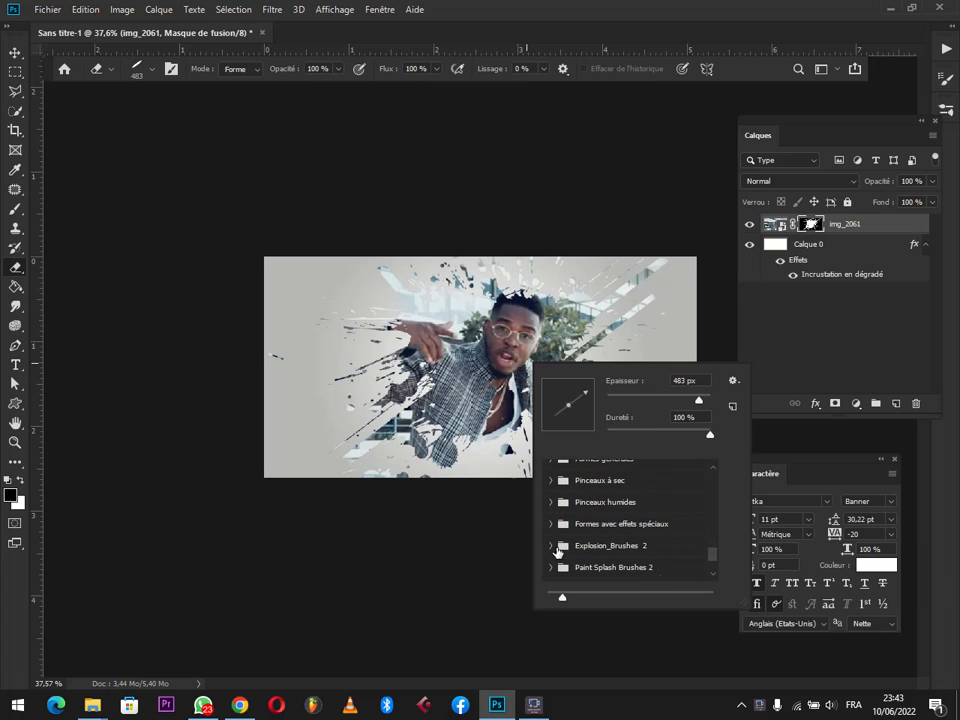
{"action": "scroll", "coordinate": [557, 552], "scroll_direction": "down", "scroll_amount": 2}
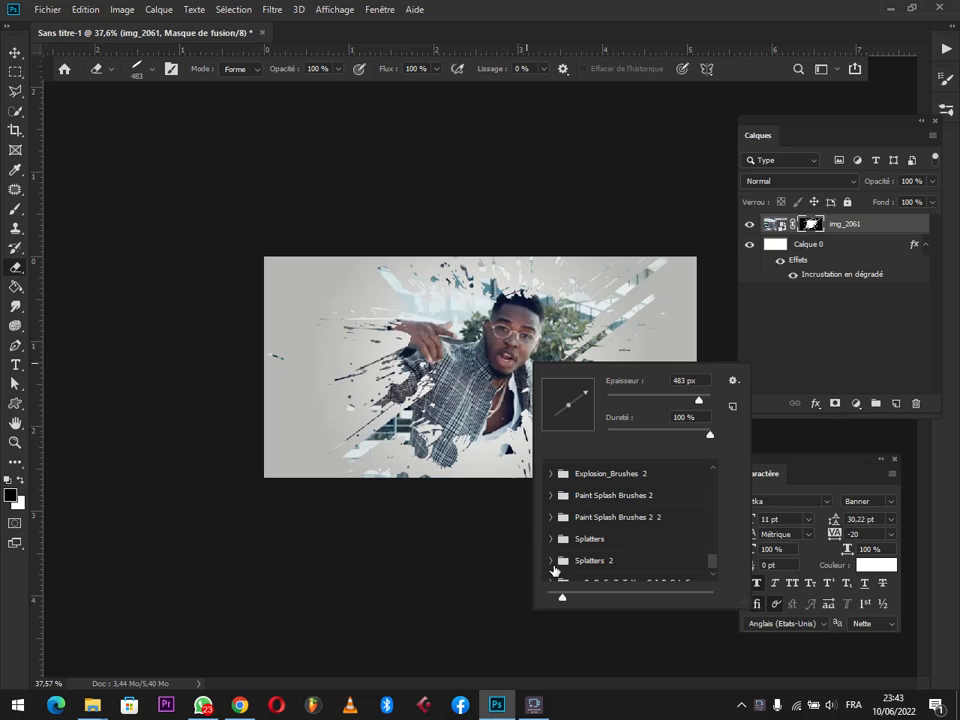
{"action": "left_click", "coordinate": [552, 559]}
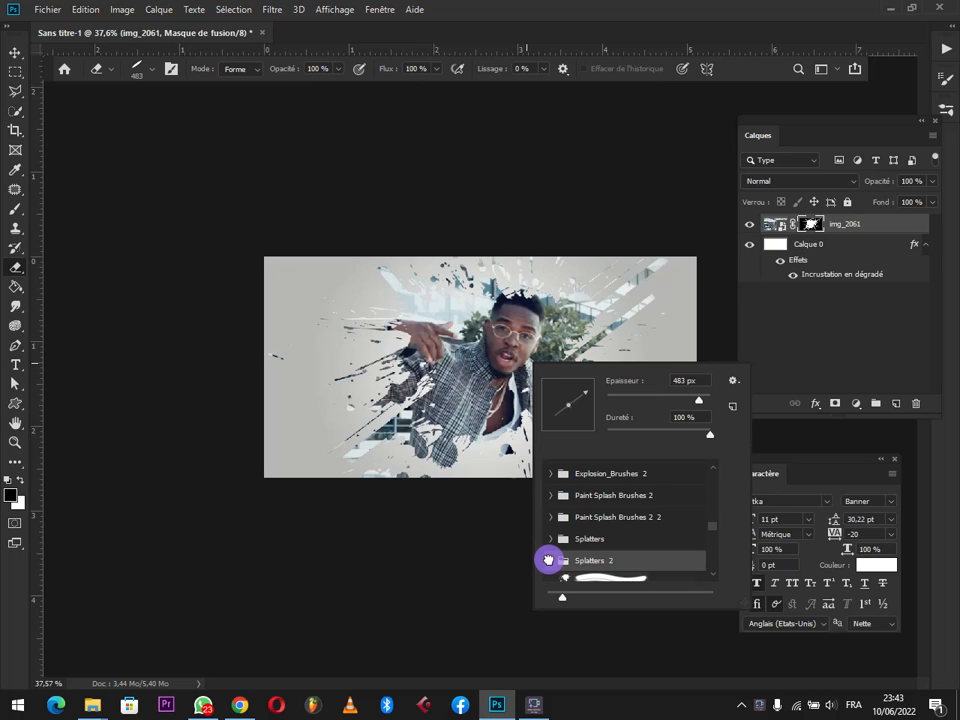
{"action": "scroll", "coordinate": [619, 548], "scroll_direction": "down", "scroll_amount": 5}
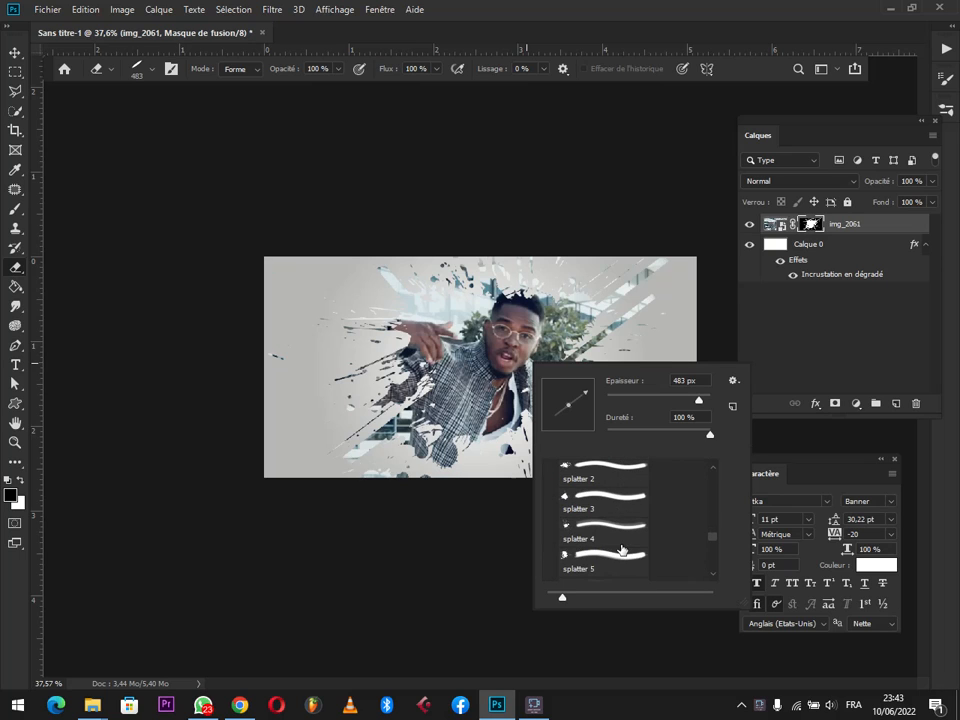
{"action": "left_click", "coordinate": [615, 540]}
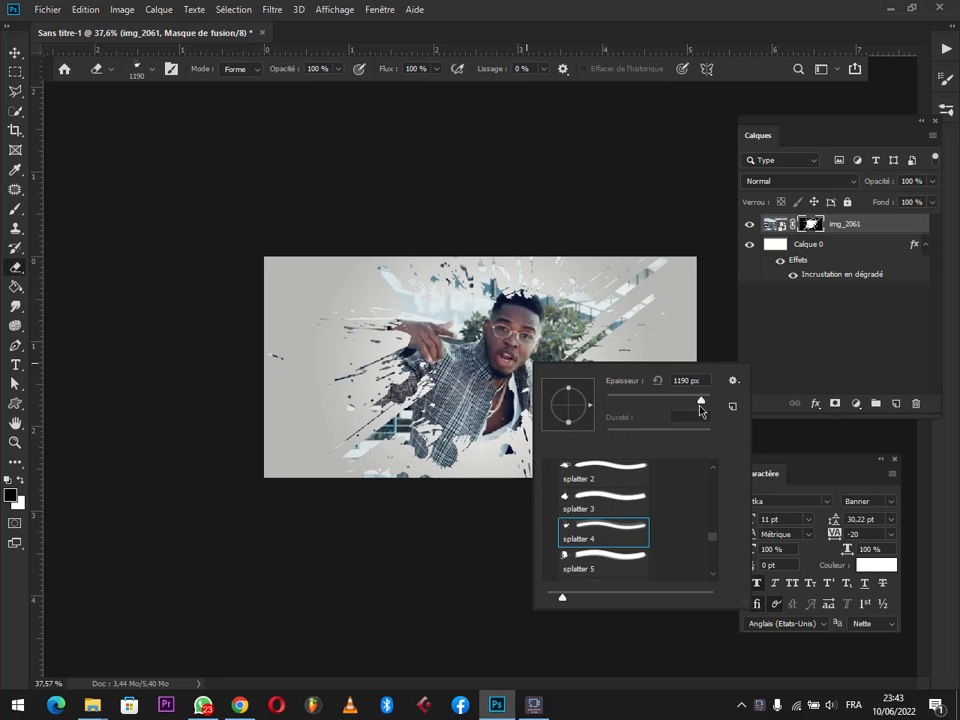
Set the splatter 4 brush size to 483 px and reveal the man's hand at the portrait's lower right.
{"action": "mouse_move", "coordinate": [701, 402]}
{"action": "left_mouse_down"}
{"action": "mouse_move", "coordinate": [696, 394]}
{"action": "mouse_move", "coordinate": [659, 400]}
{"action": "mouse_move", "coordinate": [689, 406]}
{"action": "left_mouse_up"}
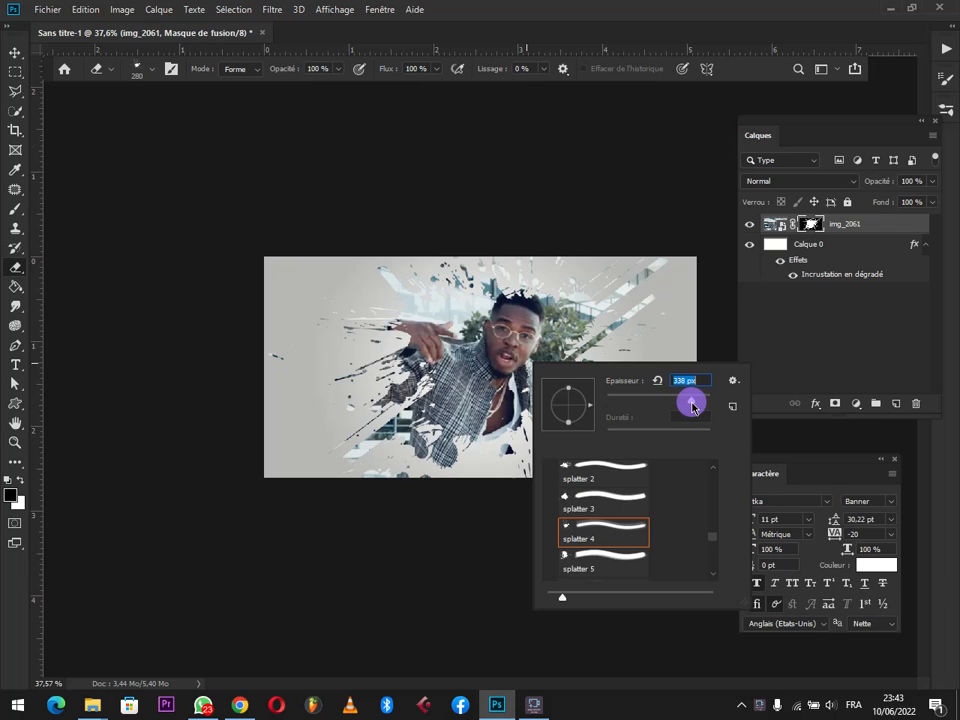
{"action": "mouse_move", "coordinate": [691, 406]}
{"action": "left_mouse_down"}
{"action": "mouse_move", "coordinate": [705, 402]}
{"action": "mouse_move", "coordinate": [692, 401]}
{"action": "left_mouse_up"}
{"action": "key", "text": "Return"}
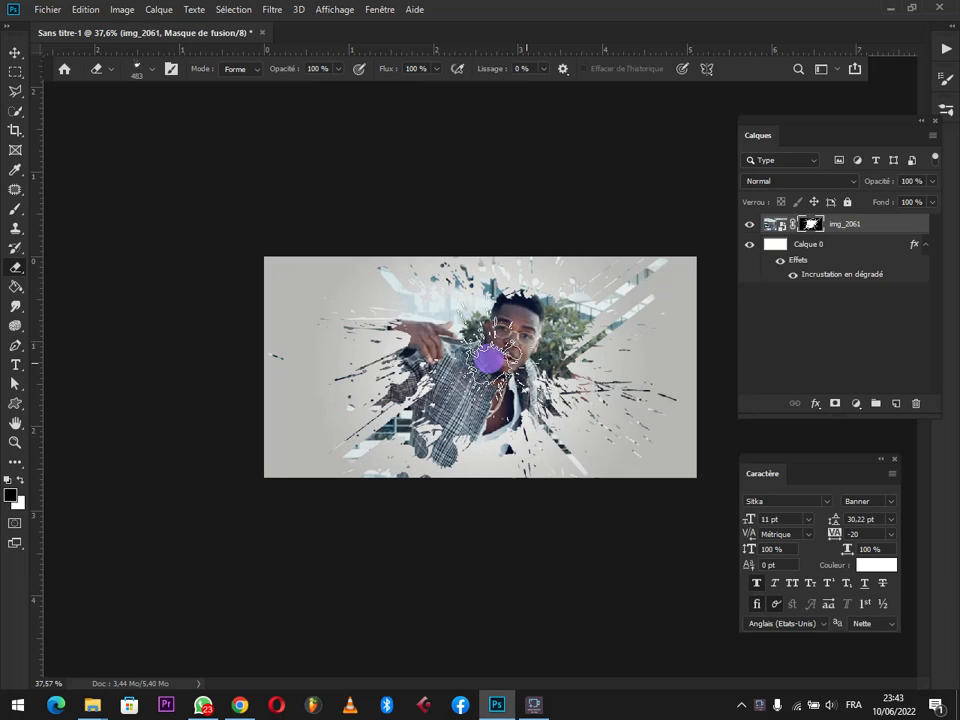
{"action": "left_click", "coordinate": [585, 398]}
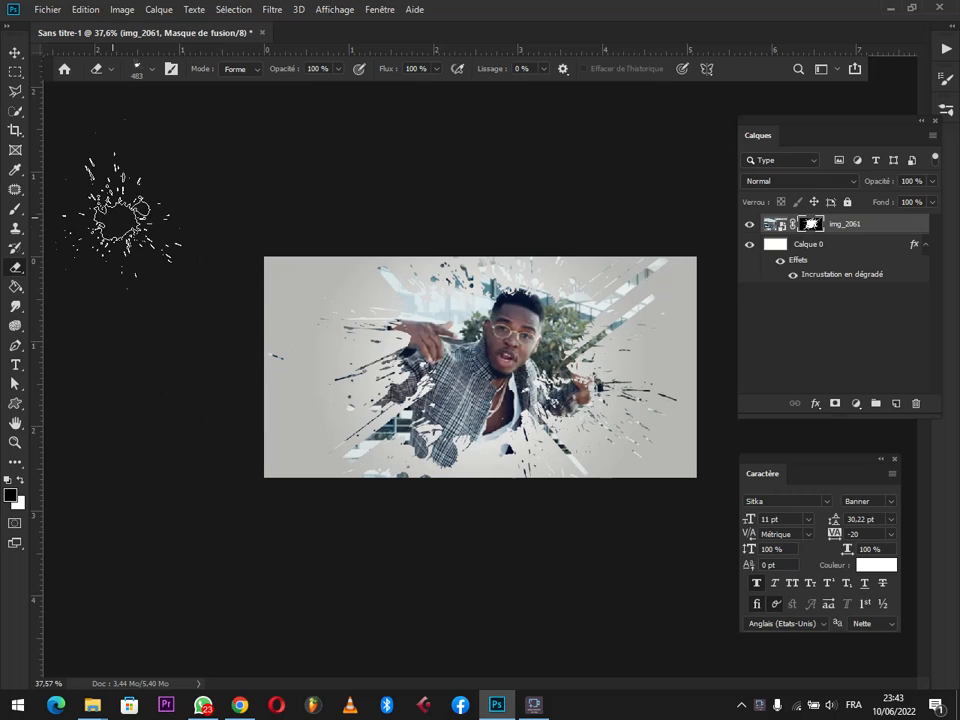
Add a Contour (stroke) effect to the img_2061 layer with size 4 px and position Extérieur.
{"action": "left_click", "coordinate": [15, 53]}
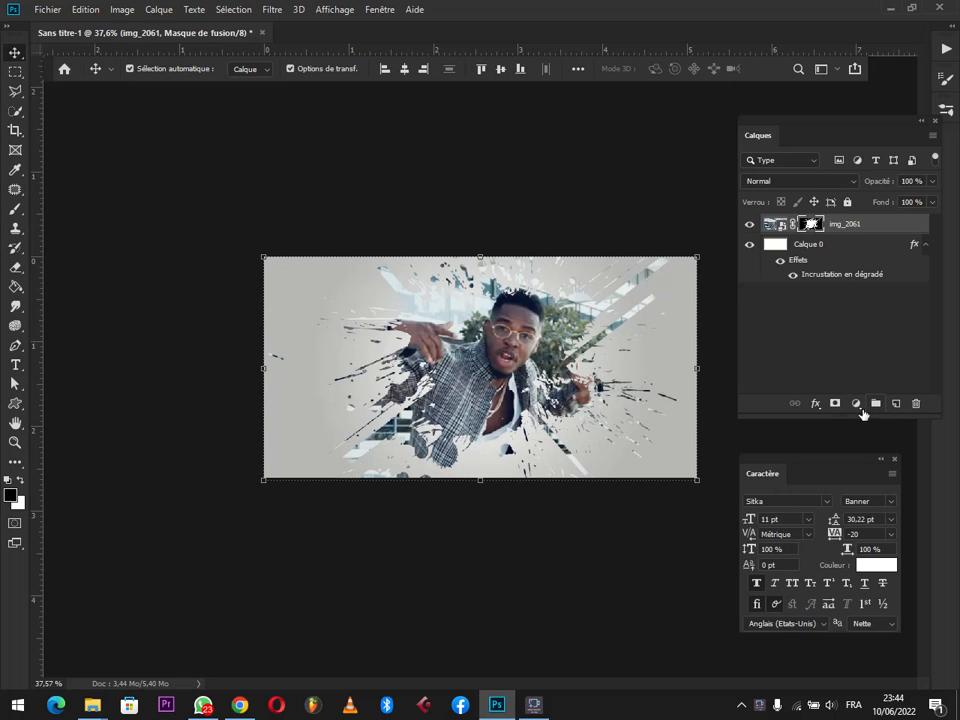
{"action": "left_click", "coordinate": [824, 403]}
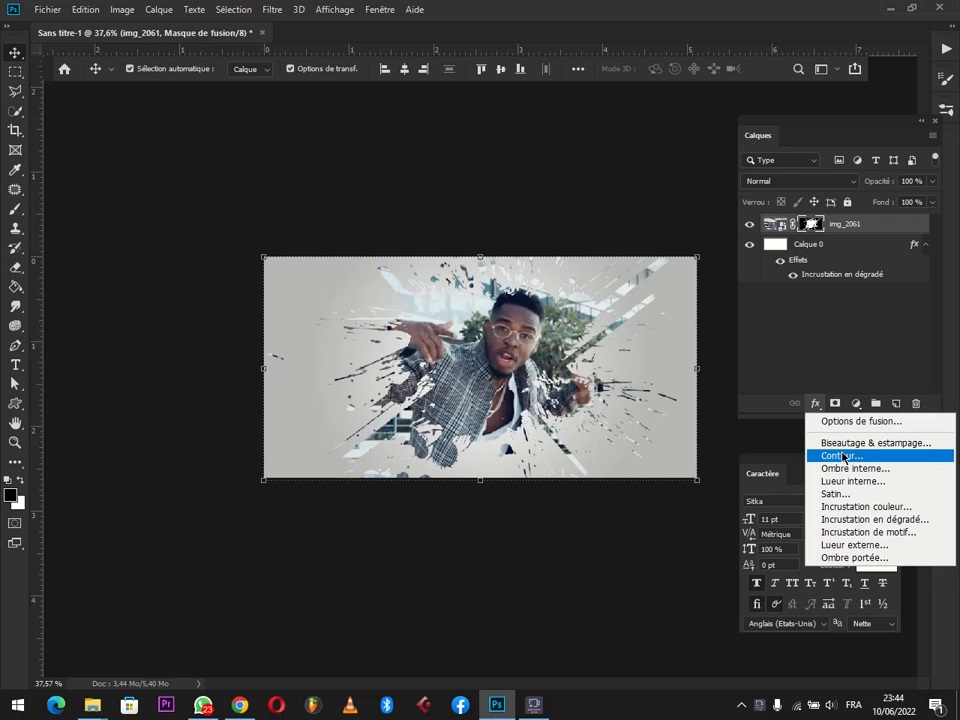
{"action": "left_click", "coordinate": [843, 457]}
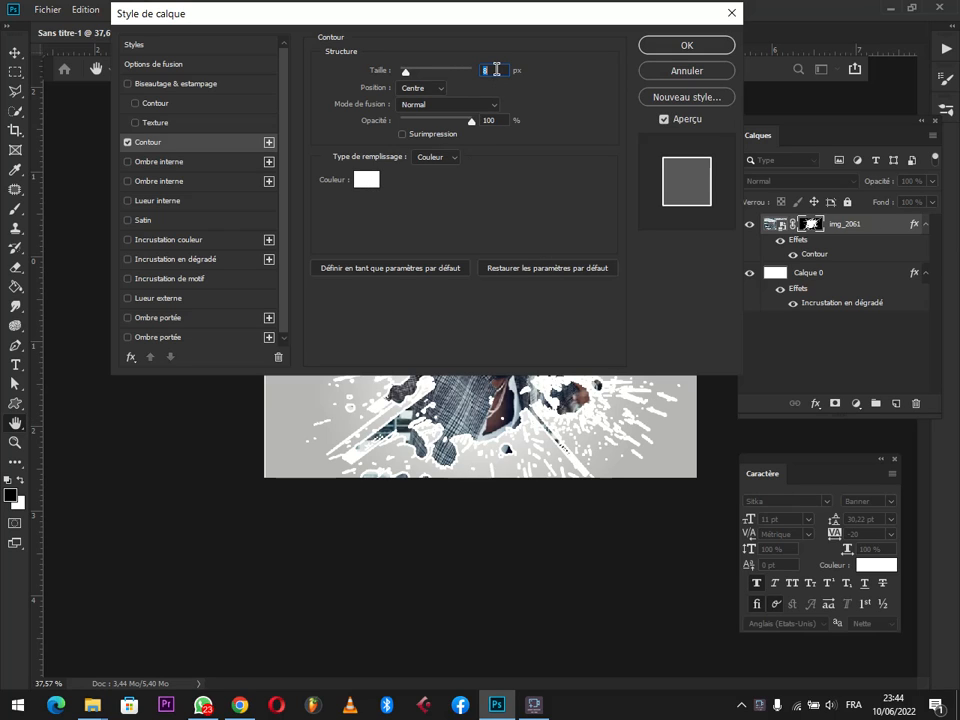
{"action": "type", "text": "4"}
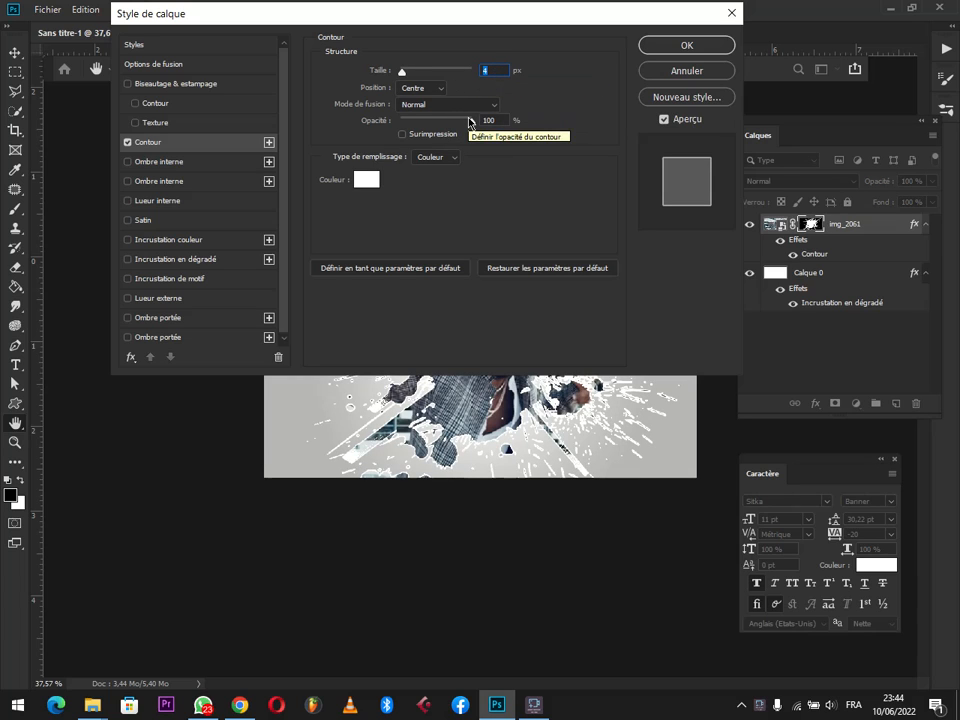
{"action": "left_click", "coordinate": [433, 91]}
{"action": "left_click", "coordinate": [427, 104]}
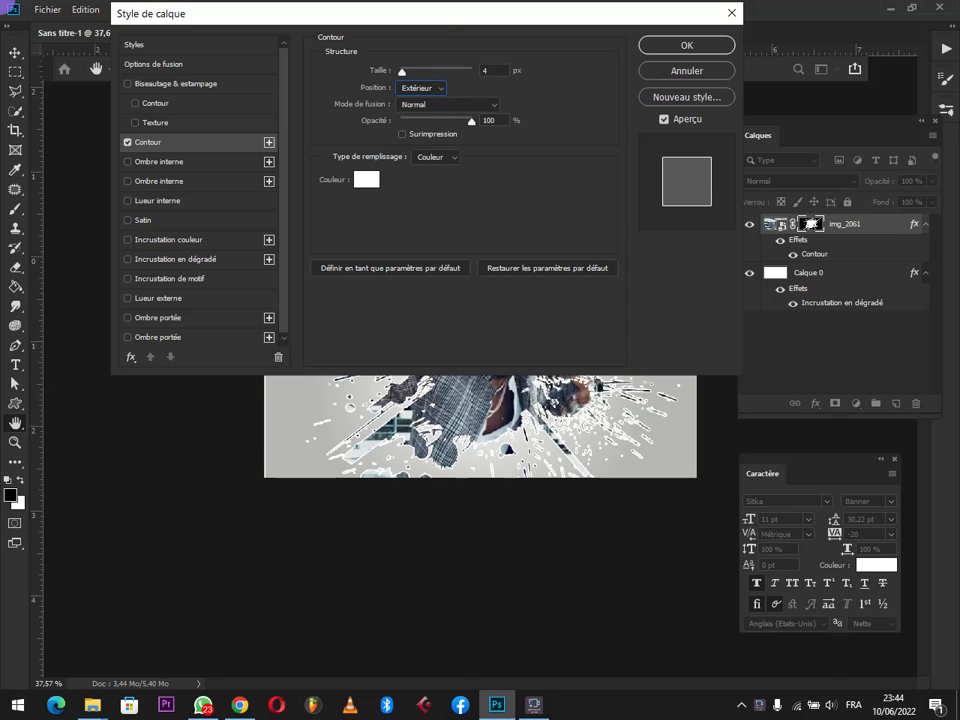
Keep the stroke colour at white (ffffff), apply the layer style and activate the Move tool.
{"action": "left_click_drag", "start_coordinate": [444, 24], "coordinate": [530, 392]}
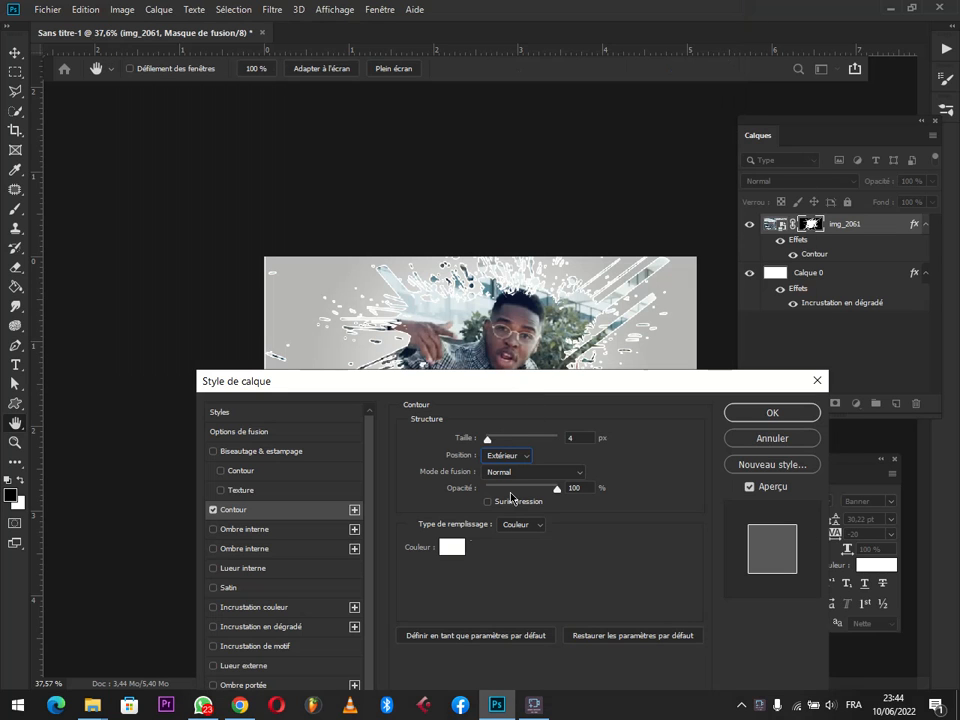
{"action": "left_click", "coordinate": [458, 553]}
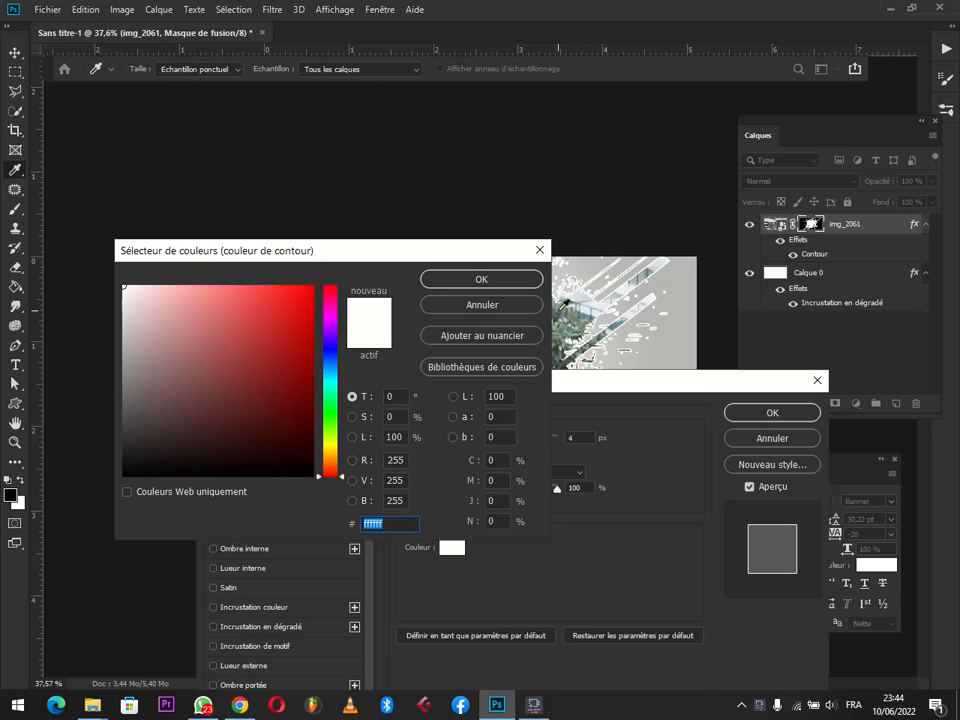
{"action": "left_click", "coordinate": [514, 276]}
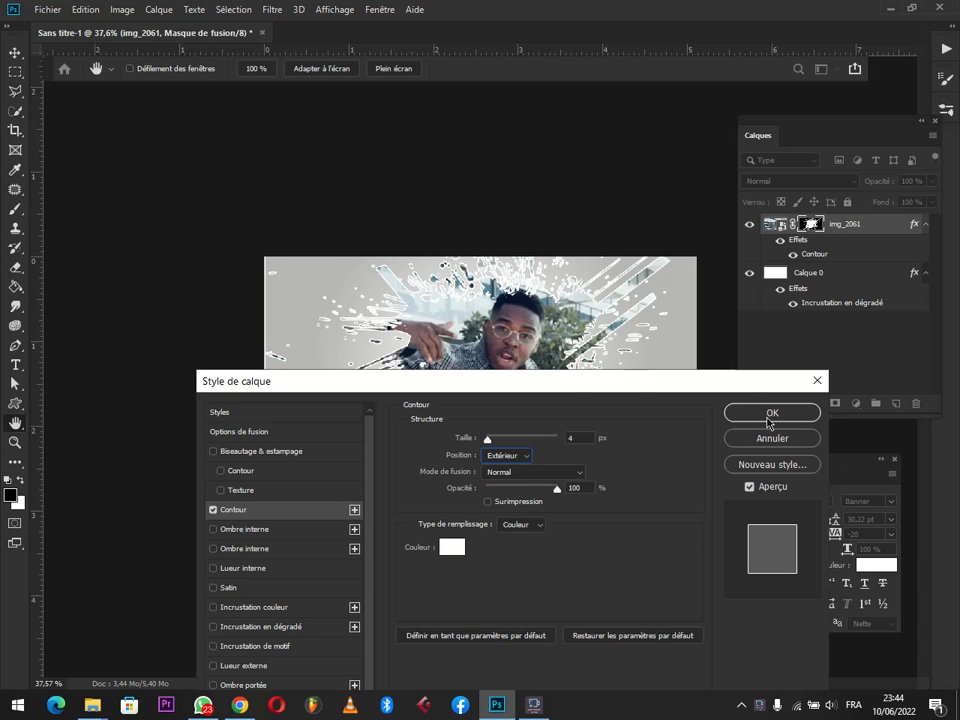
{"action": "key", "text": "Return"}
{"action": "key", "text": "v"}
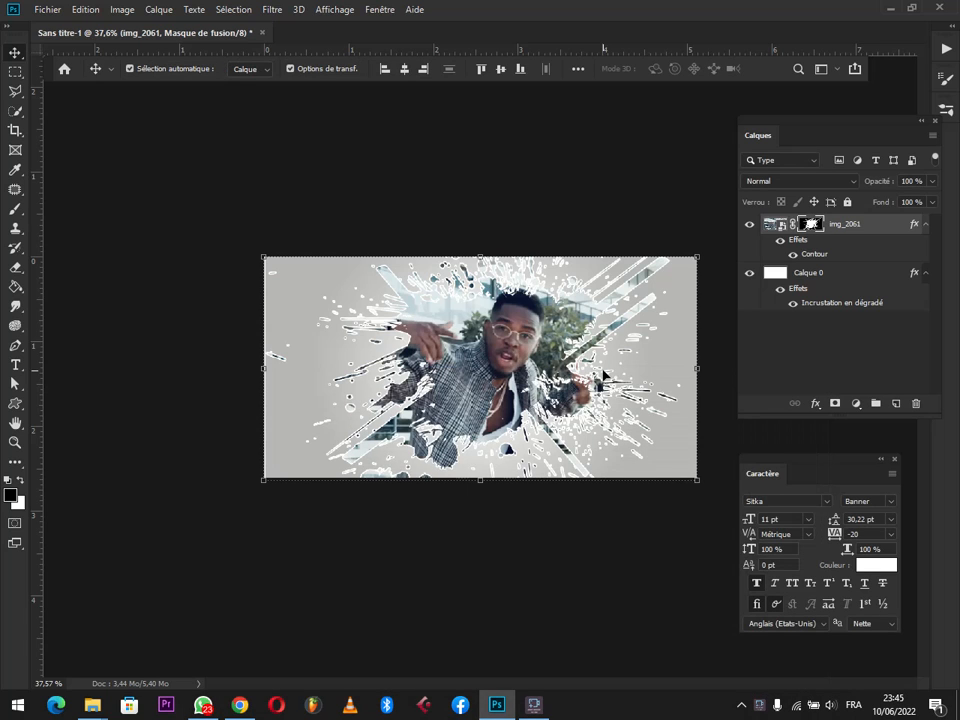
Try shifting the img_2061 photo together with its splatter mask slightly upward on the canvas.
{"action": "left_click", "coordinate": [778, 224]}
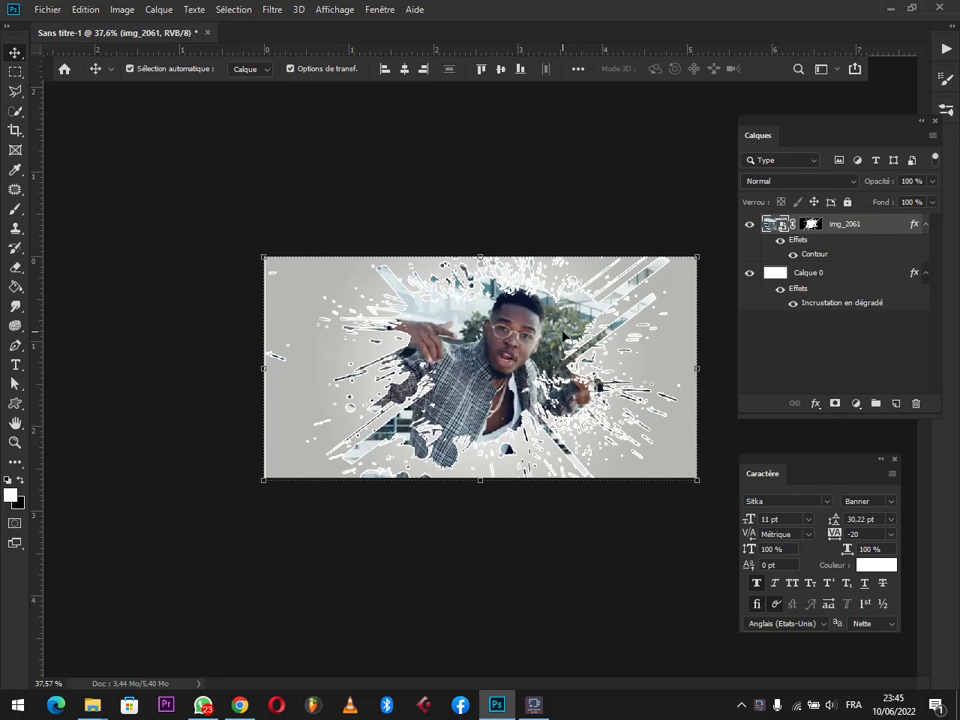
{"action": "mouse_move", "coordinate": [497, 343]}
{"action": "left_mouse_down"}
{"action": "mouse_move", "coordinate": [499, 330]}
{"action": "mouse_move", "coordinate": [512, 336]}
{"action": "left_mouse_up"}
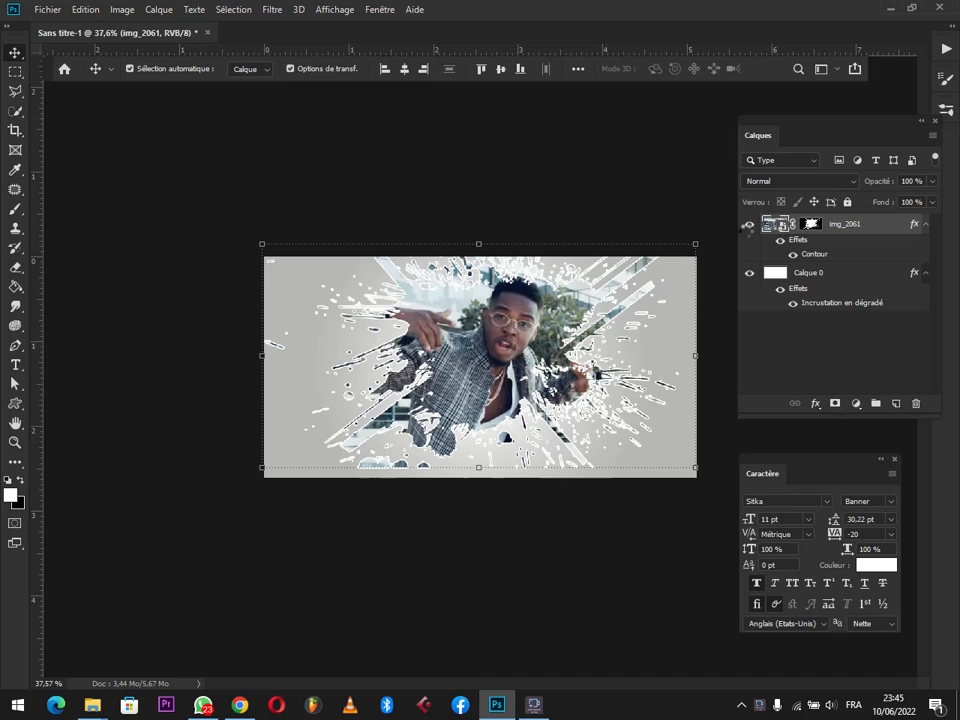
{"action": "left_click", "coordinate": [620, 288]}
Try rasterizing the img_2061 smart object and moving it, and undo back to the photo's original position.
{"action": "key", "text": "e"}
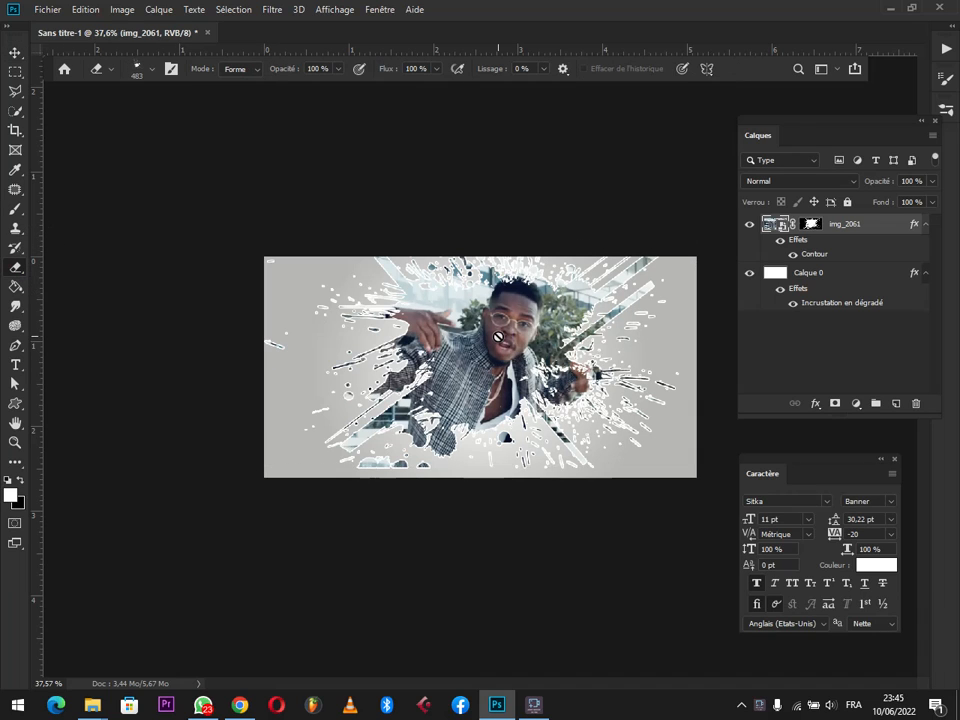
{"action": "left_click", "coordinate": [498, 337]}
{"action": "left_click", "coordinate": [470, 278]}
{"action": "left_click", "coordinate": [15, 52]}
{"action": "left_click", "coordinate": [479, 367]}
{"action": "mouse_move", "coordinate": [479, 367]}
{"action": "left_mouse_down"}
{"action": "mouse_move", "coordinate": [480, 358]}
{"action": "mouse_move", "coordinate": [475, 366]}
{"action": "left_mouse_up"}
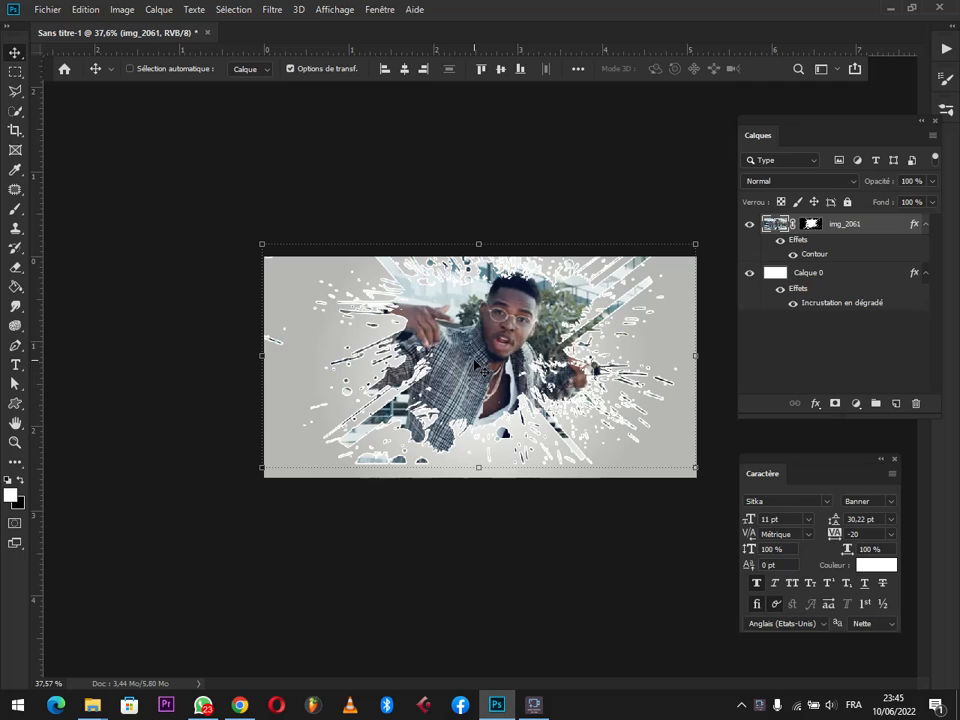
{"action": "key", "text": "ctrl+z"}
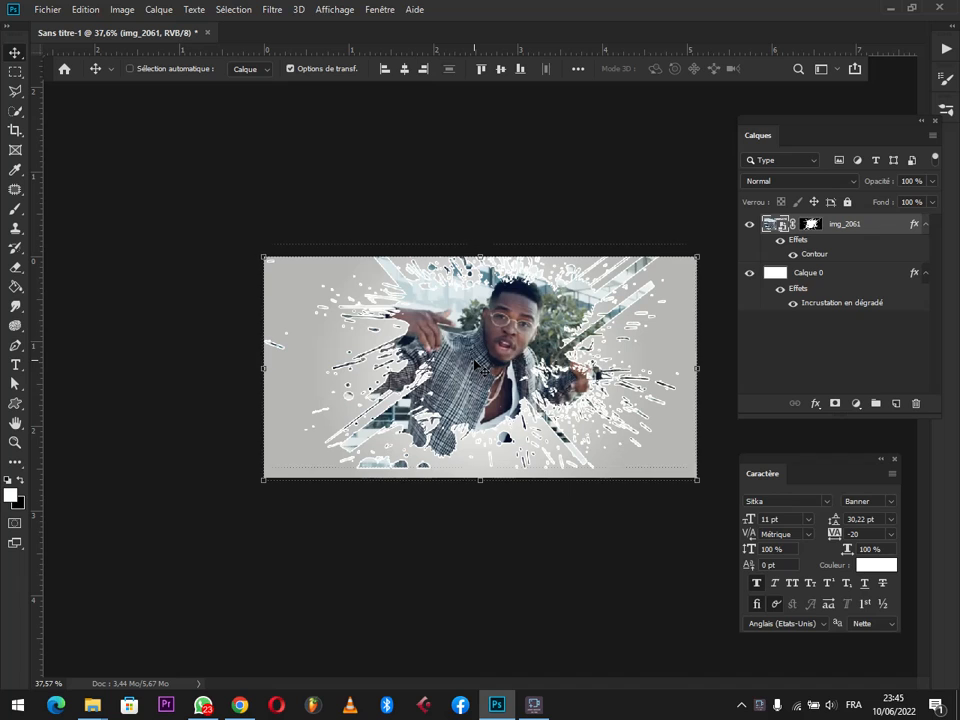
{"action": "key", "text": "ctrl+z"}
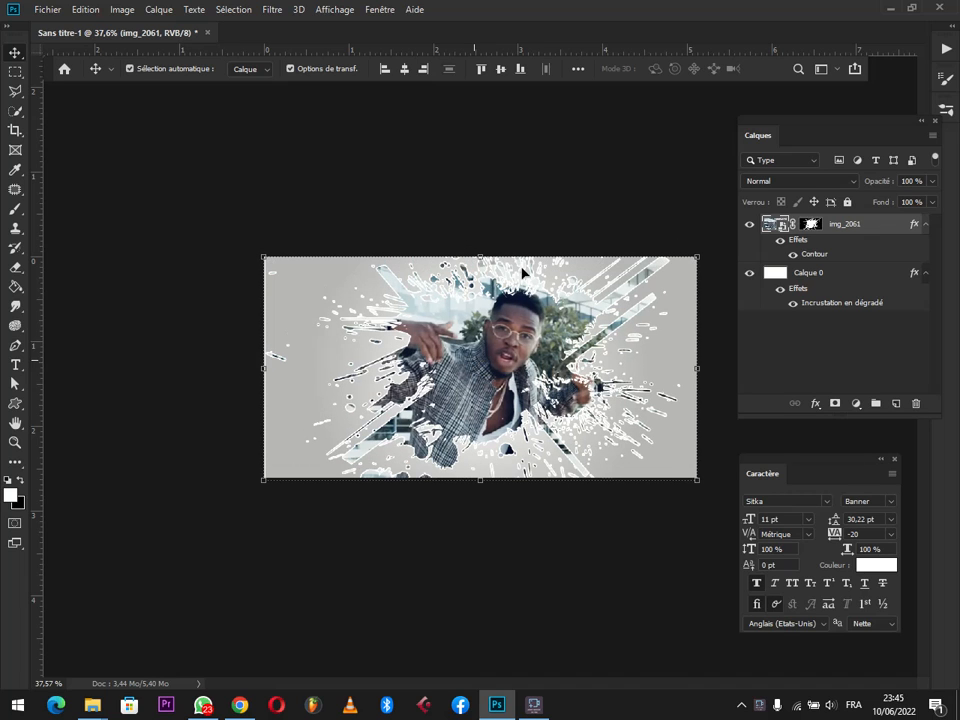
Select the img_2061 layer mask, try shifting the masked photo slightly to the right and undo the move.
{"action": "left_click", "coordinate": [813, 226]}
{"action": "left_click", "coordinate": [813, 228]}
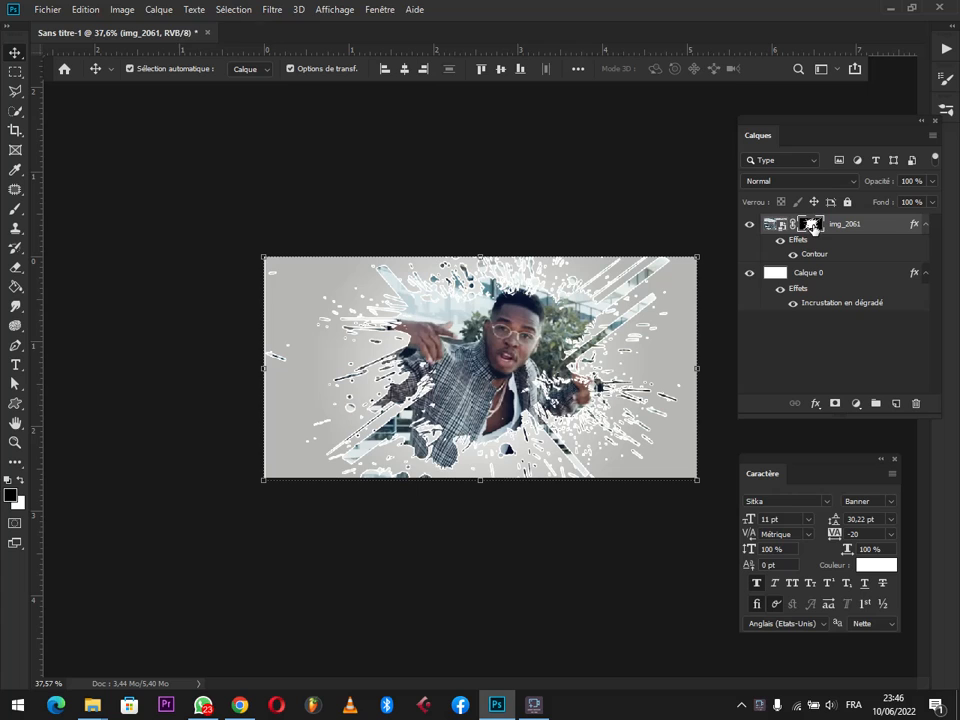
{"action": "left_click", "coordinate": [518, 354]}
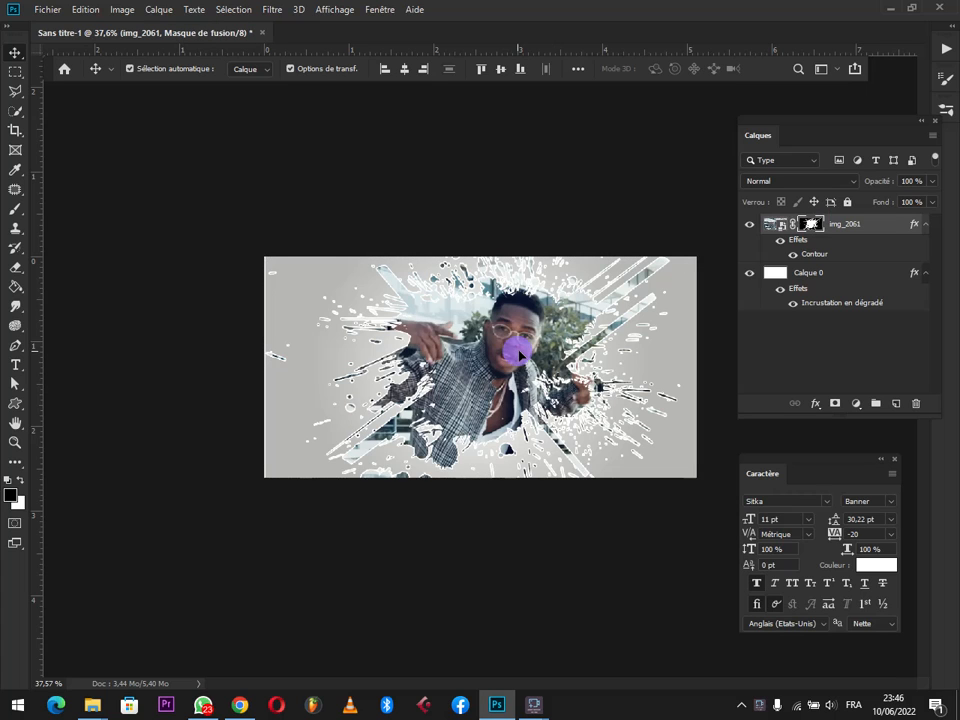
{"action": "left_click_drag", "start_coordinate": [518, 354], "coordinate": [522, 356]}
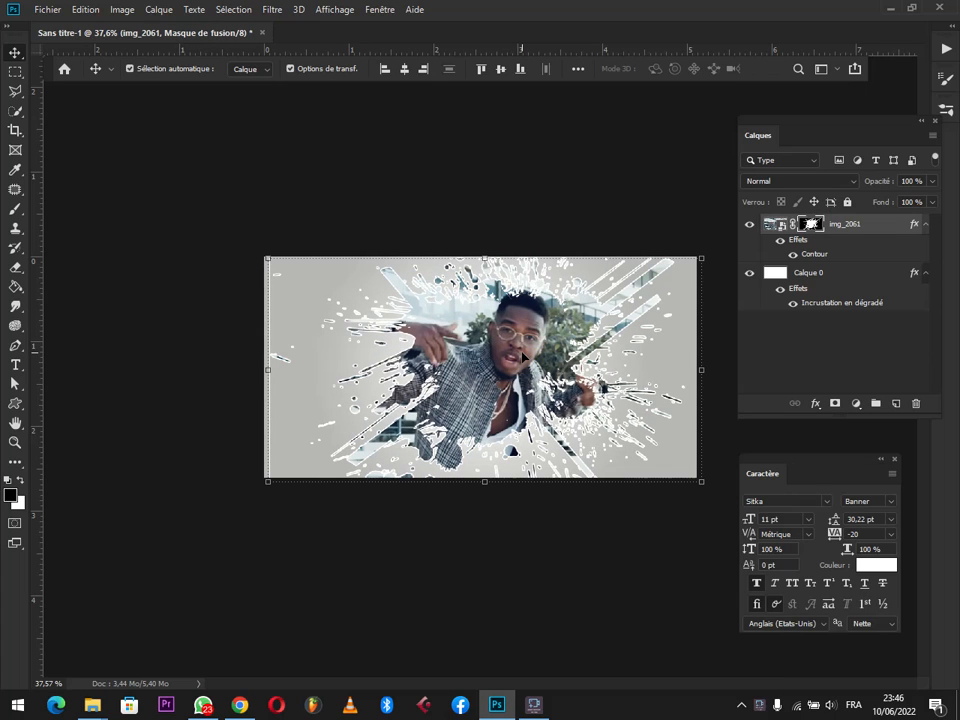
{"action": "key", "text": "ctrl+z"}
{"action": "key", "text": "ctrl+z"}
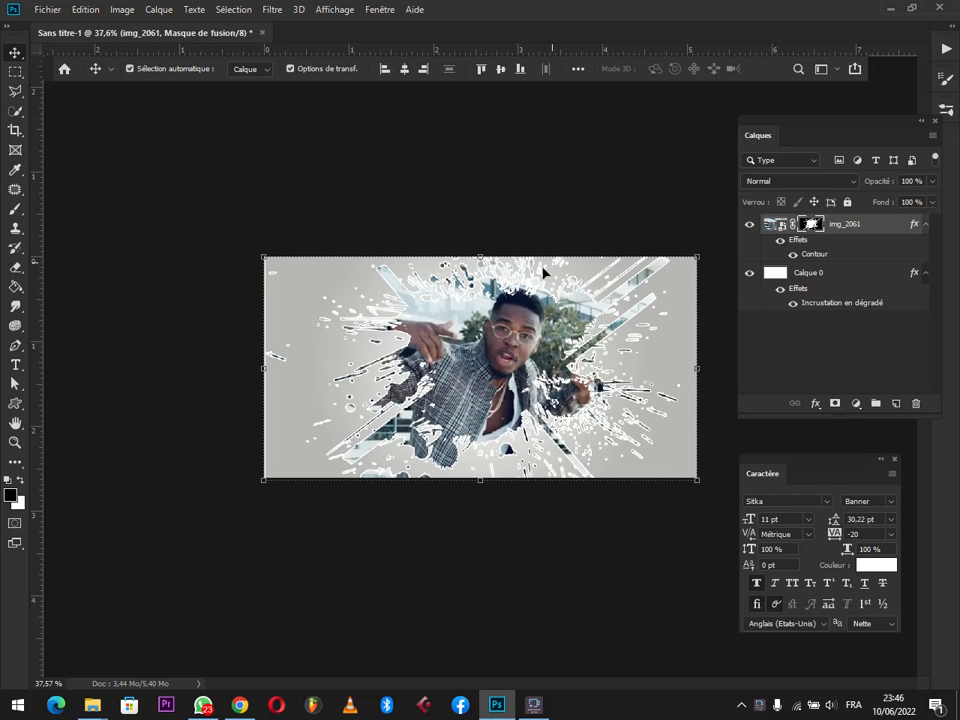